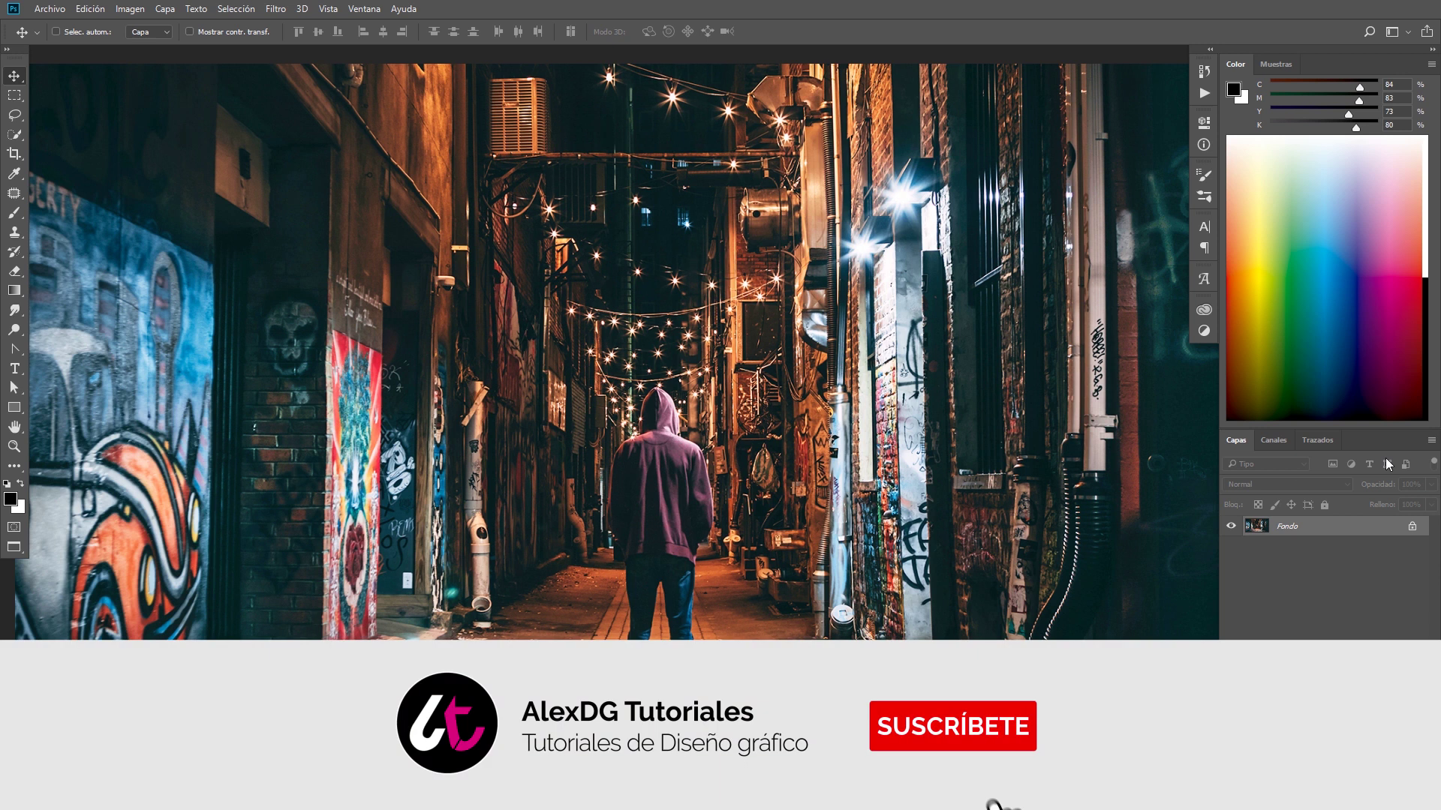
- Convert the alley photo layer into a smart object and launch Filtro de Camera Raw on it
{"action": "left_click", "coordinate": [1431, 443]}
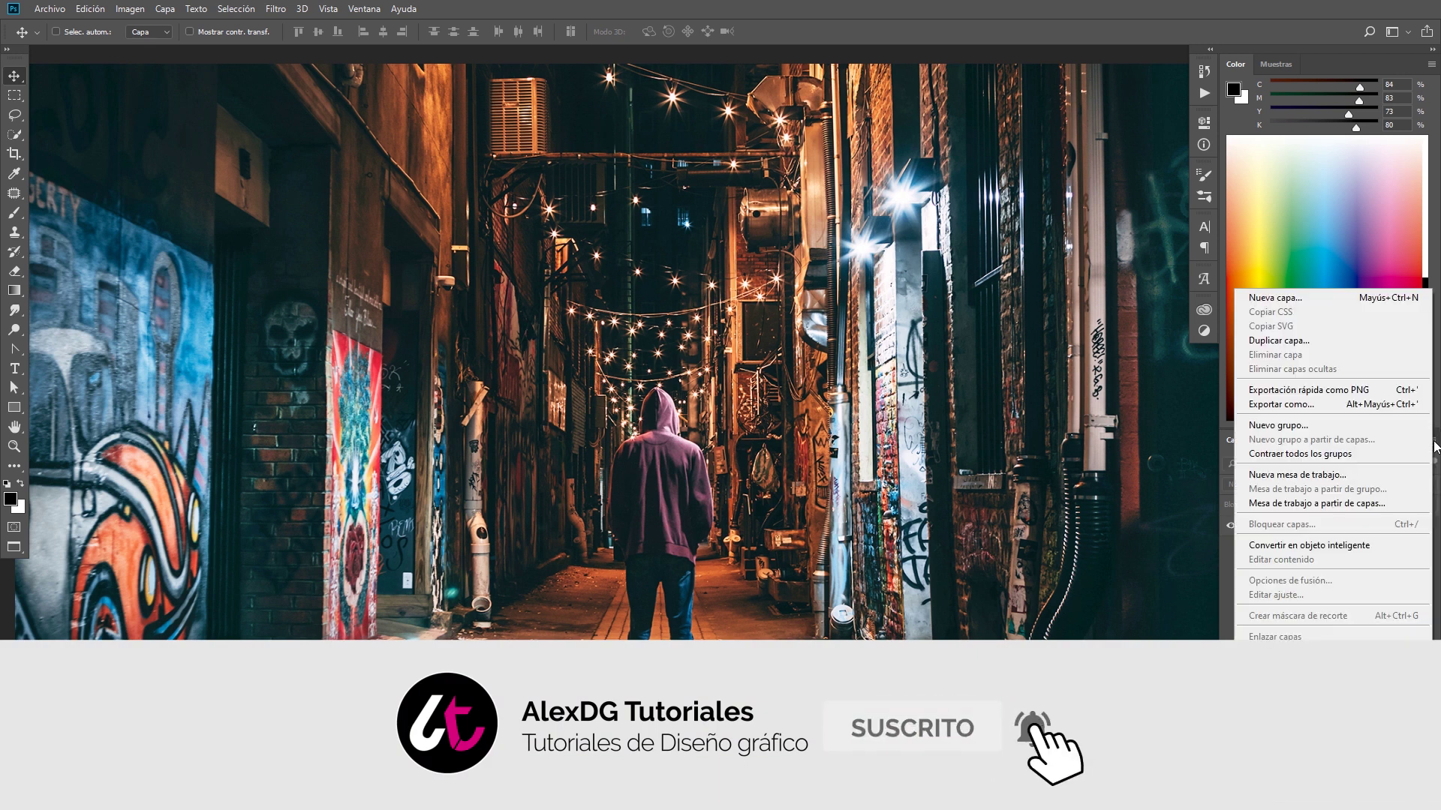
{"action": "left_click", "coordinate": [1370, 546]}
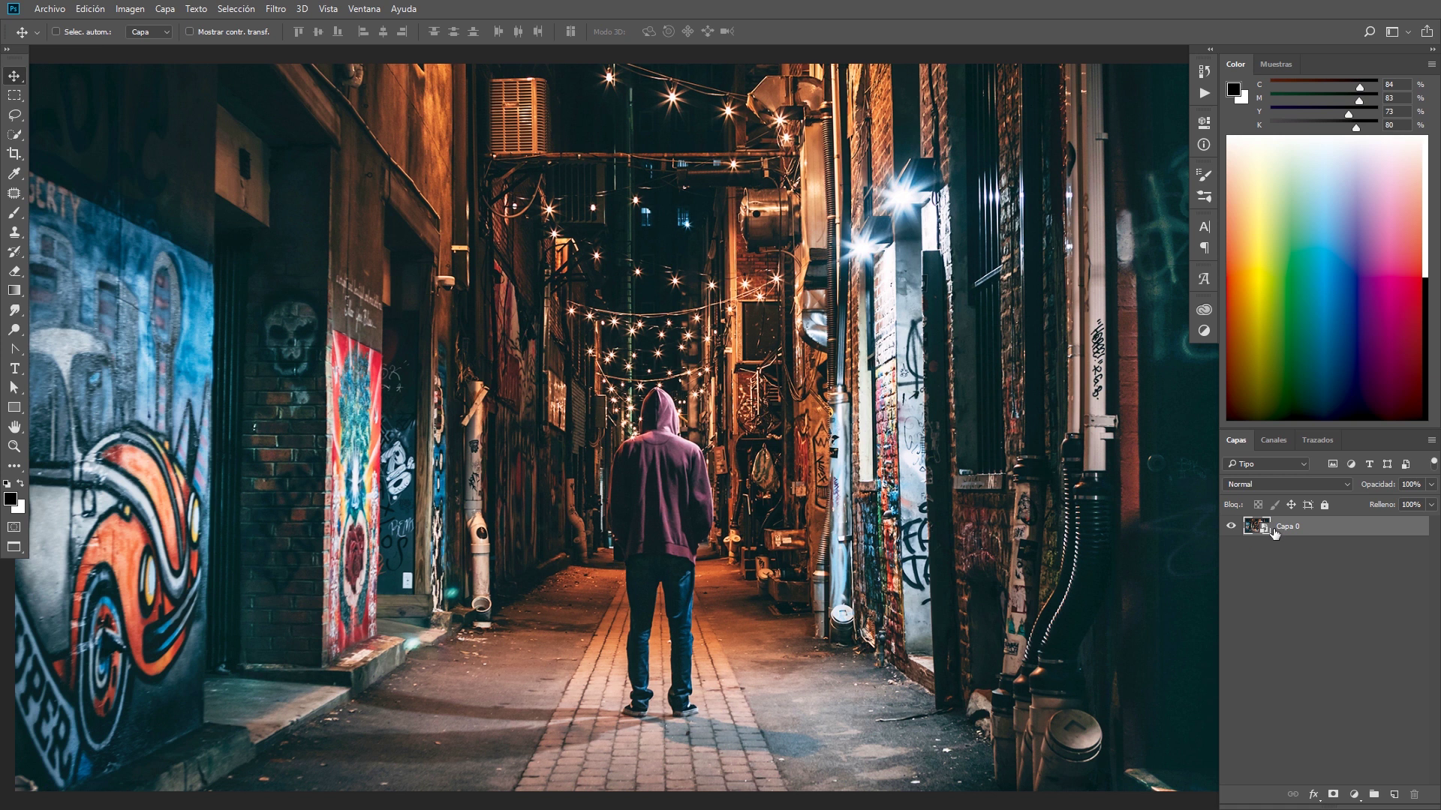
{"action": "left_click", "coordinate": [276, 9]}
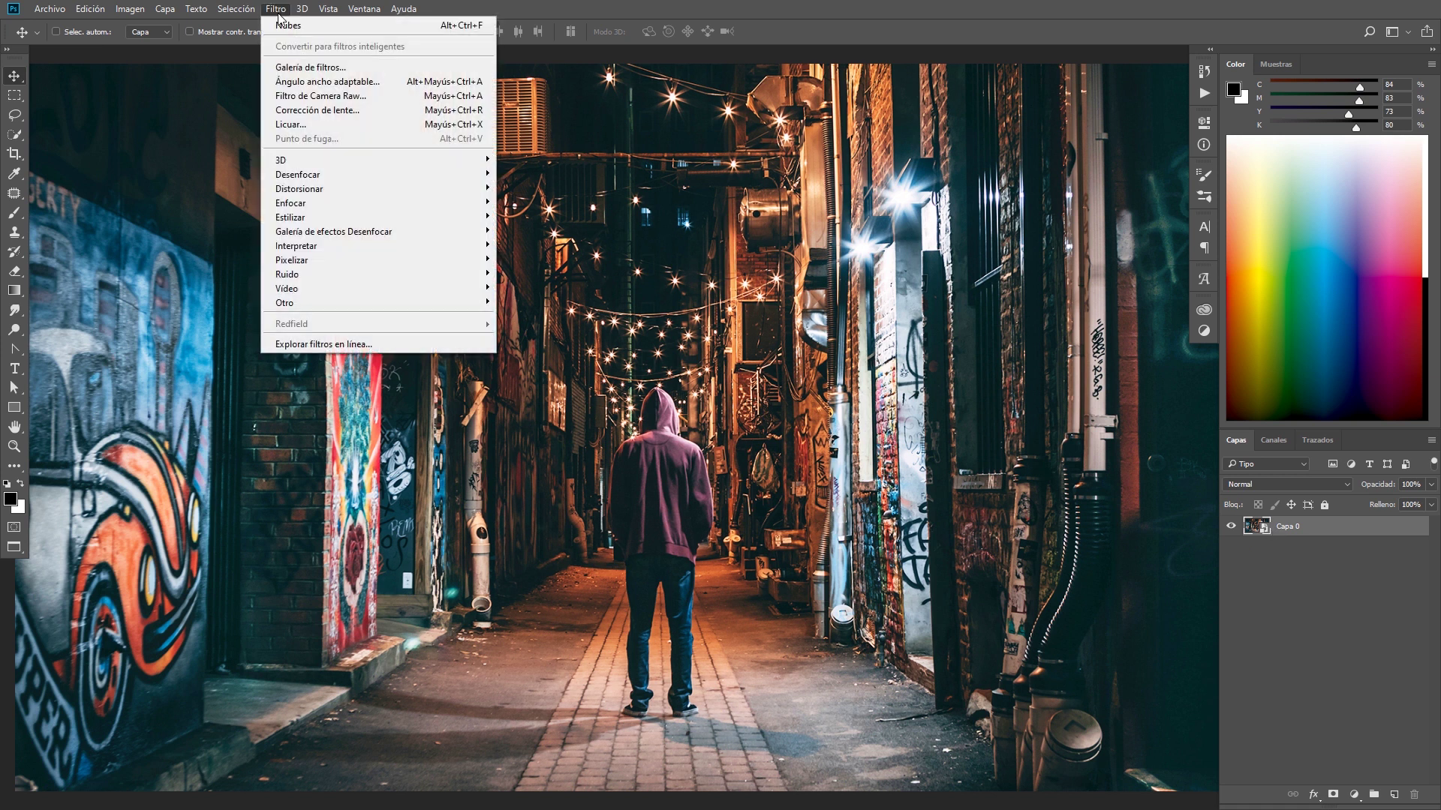
{"action": "left_click", "coordinate": [327, 100]}
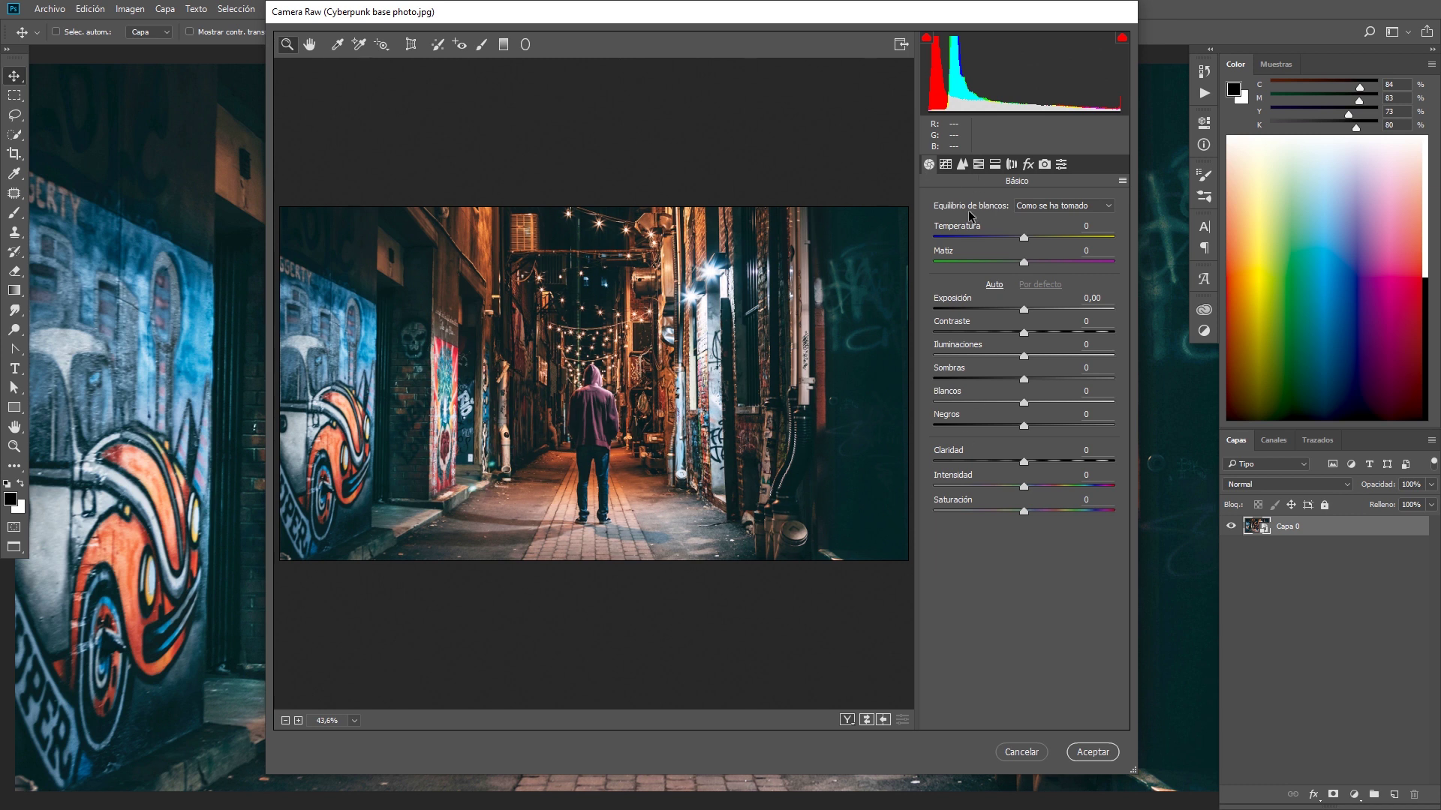
- In Camera Raw Basic, set Temperature -20, Tint +50 and Contrast -20
{"action": "left_click", "coordinate": [1088, 227]}
{"action": "type", "text": "20"}
{"action": "left_click", "coordinate": [1093, 251]}
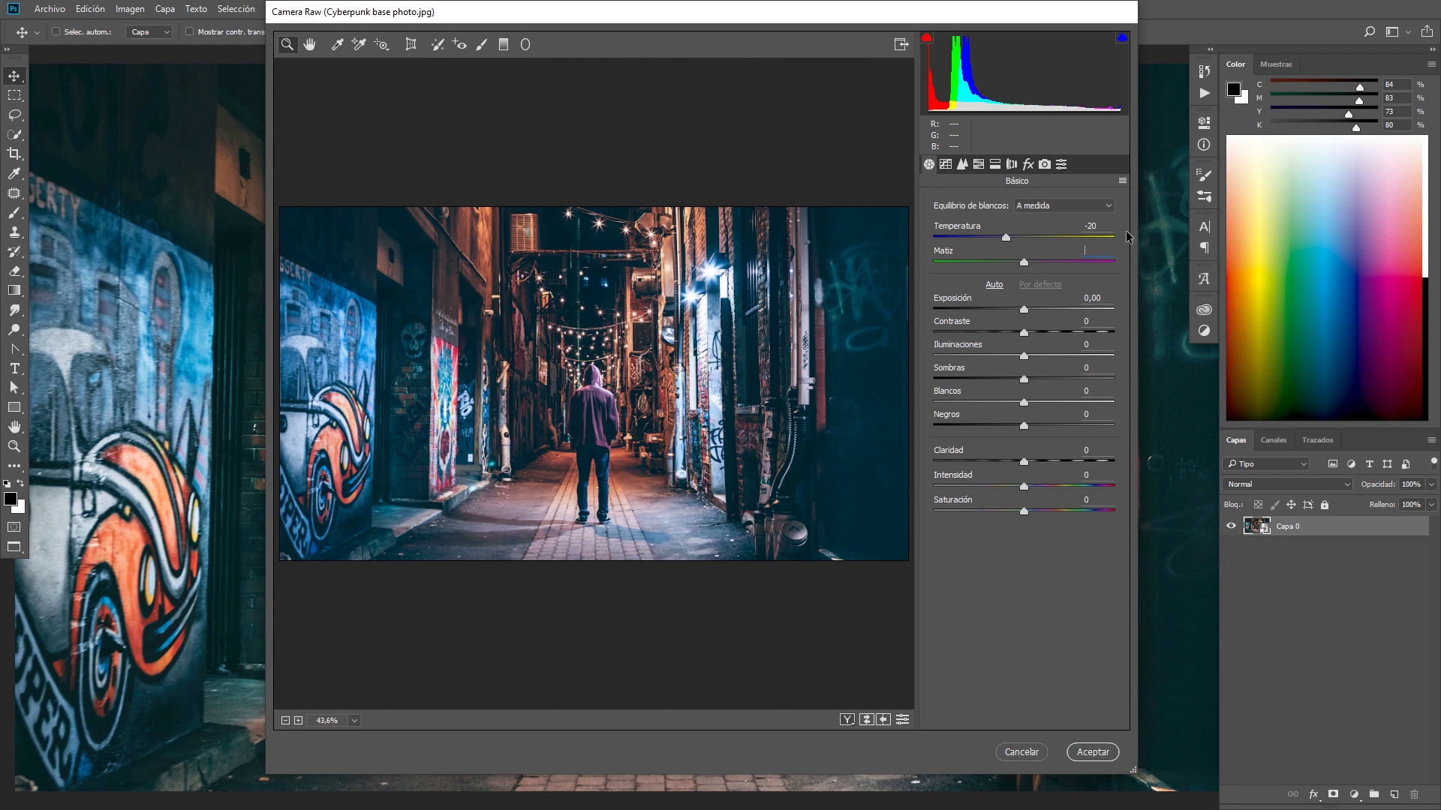
{"action": "type", "text": "50"}
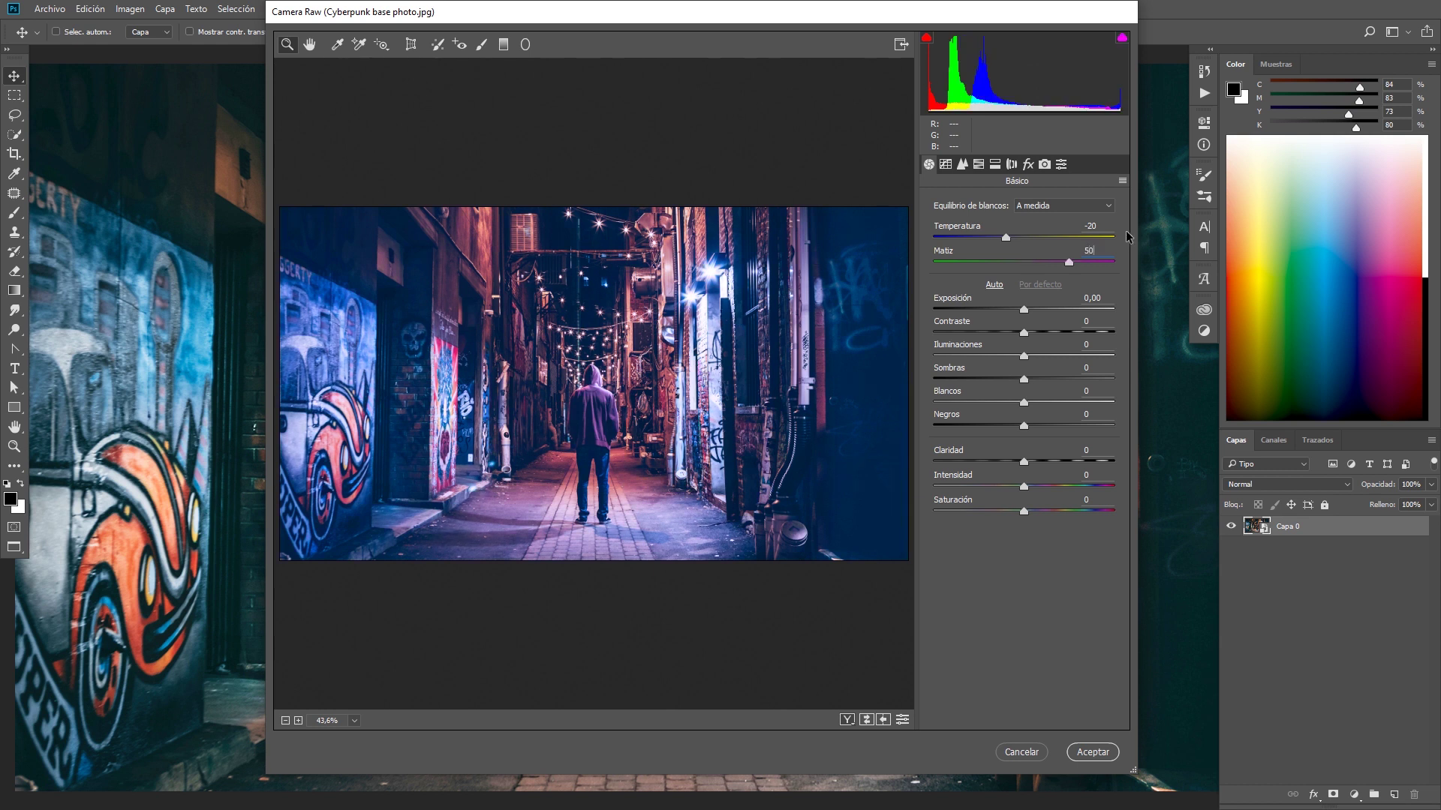
{"action": "left_click", "coordinate": [1092, 318]}
{"action": "type", "text": "20"}
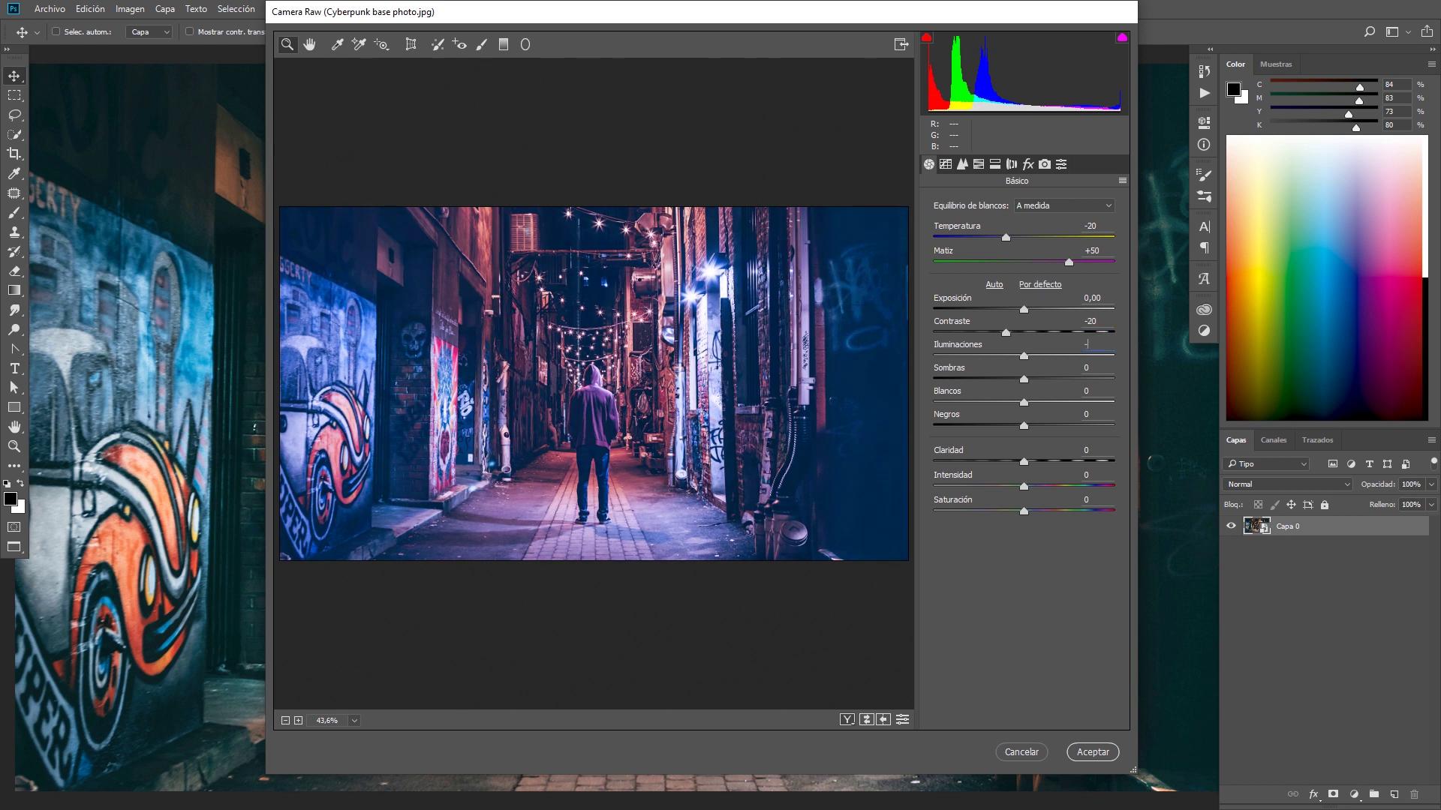
{"action": "type", "text": "00"}
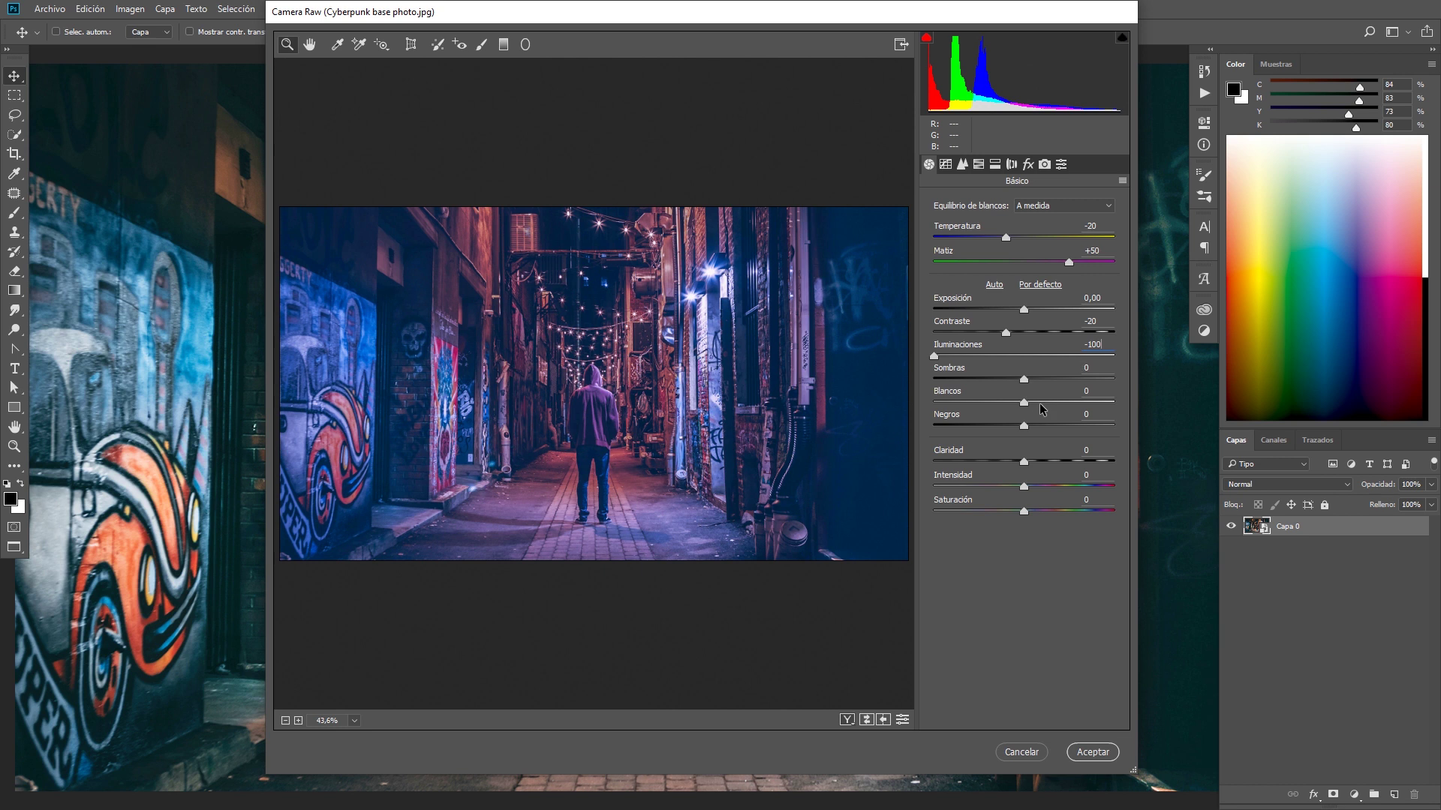
- Set Shadows +100, Whites +40 and Vibrance 40, comparing the grade against the photo
{"action": "left_click", "coordinate": [1096, 367]}
{"action": "type", "text": "00"}
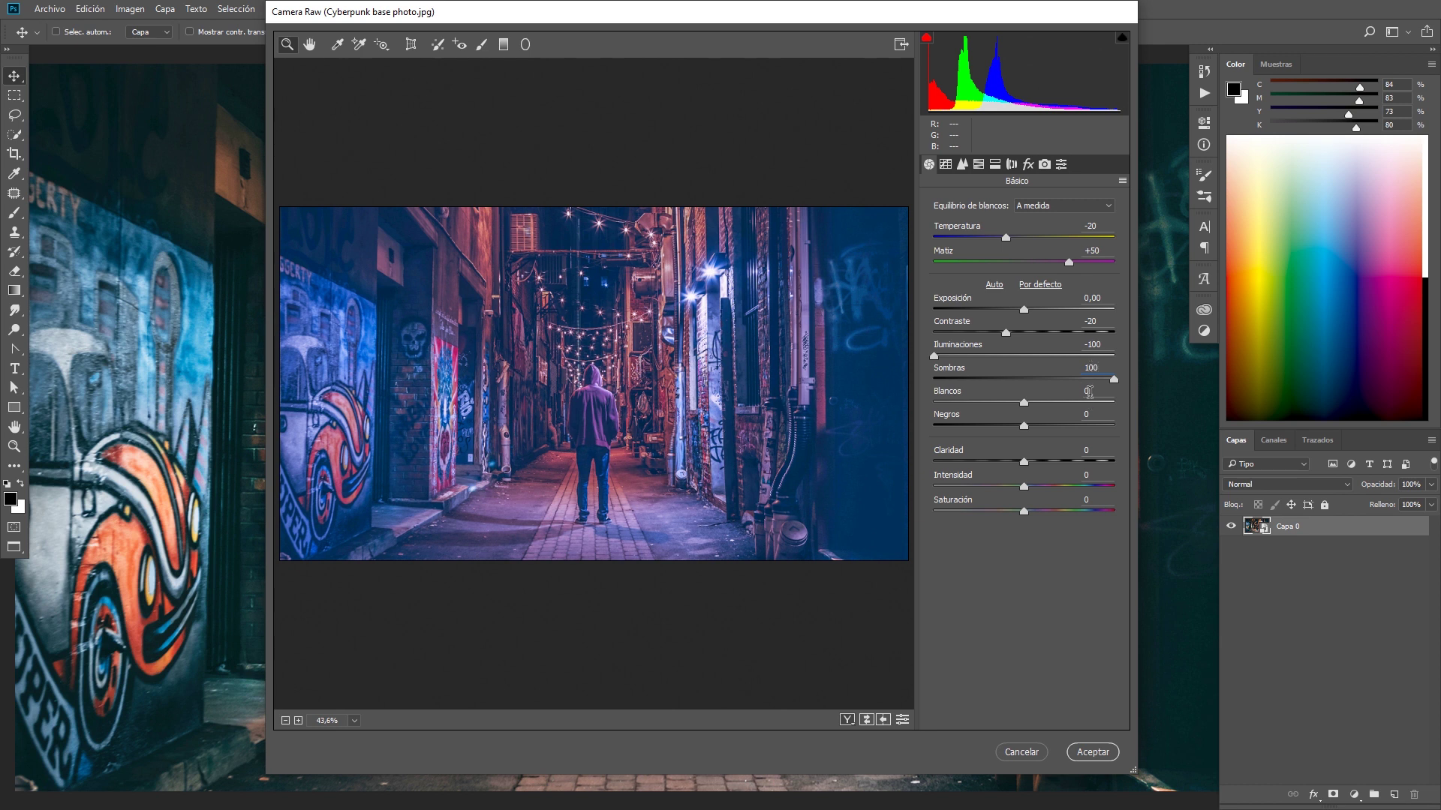
{"action": "left_click", "coordinate": [1096, 389]}
{"action": "type", "text": "40"}
{"action": "left_click", "coordinate": [1093, 475]}
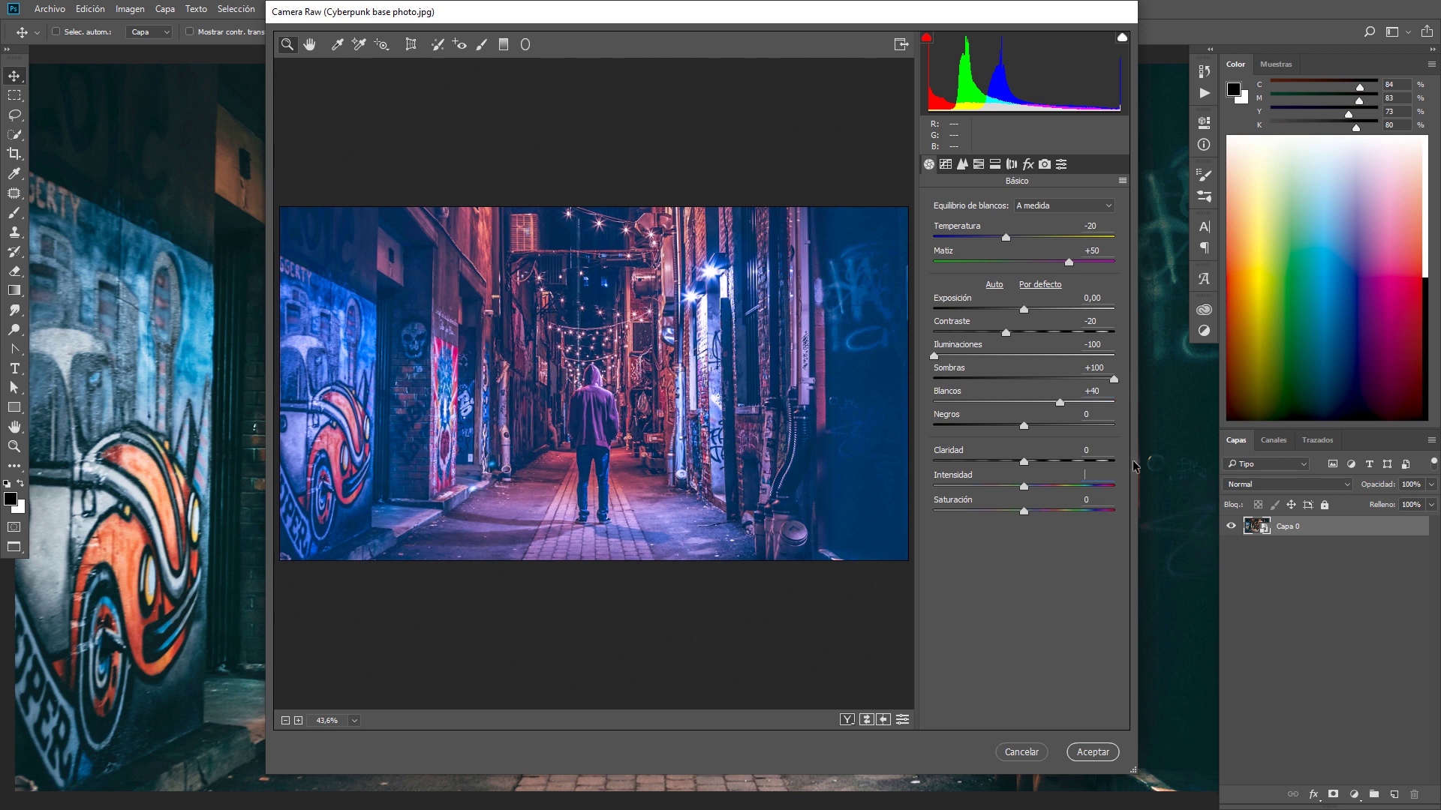
{"action": "type", "text": "40"}
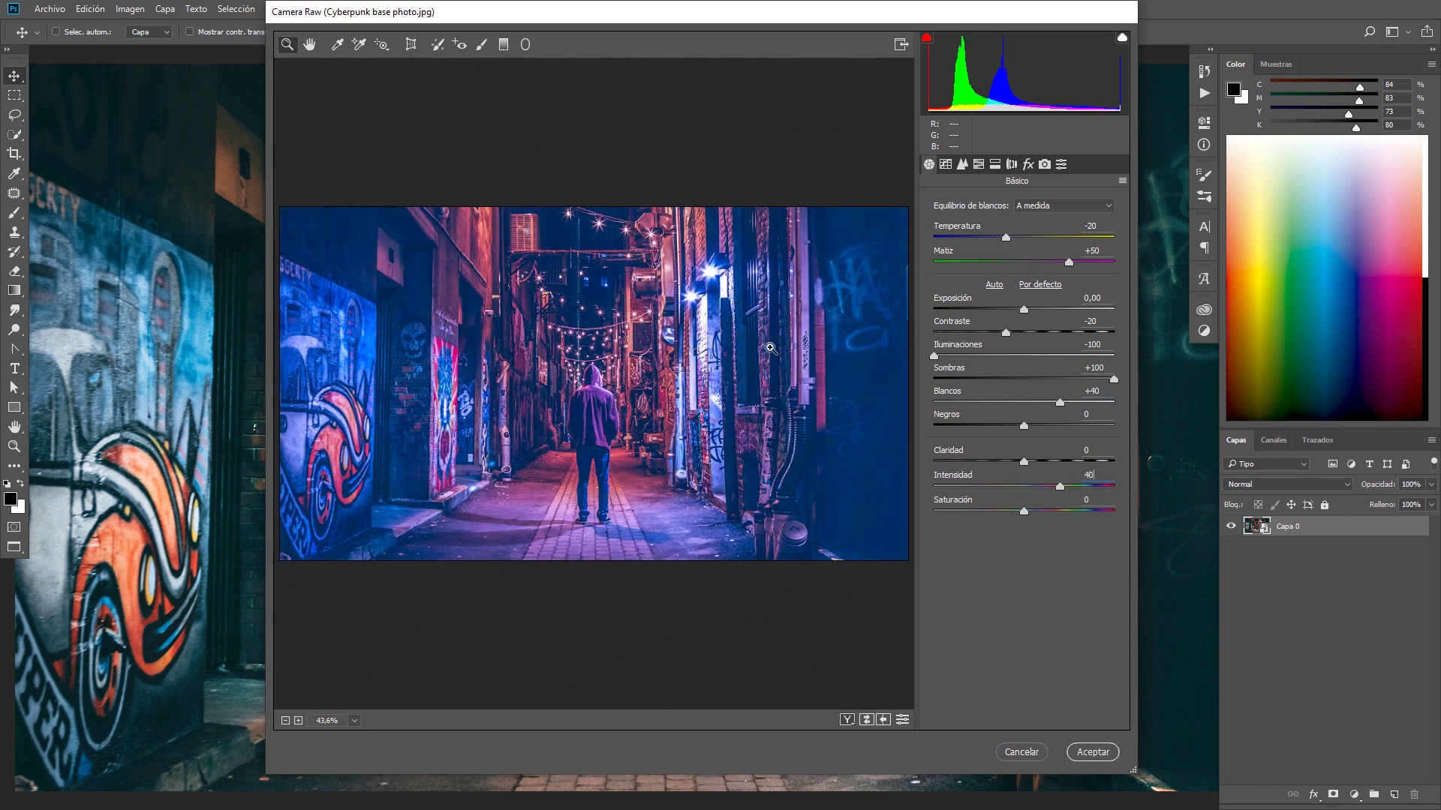
{"action": "left_click_drag", "start_coordinate": [440, 12], "coordinate": [942, 42]}
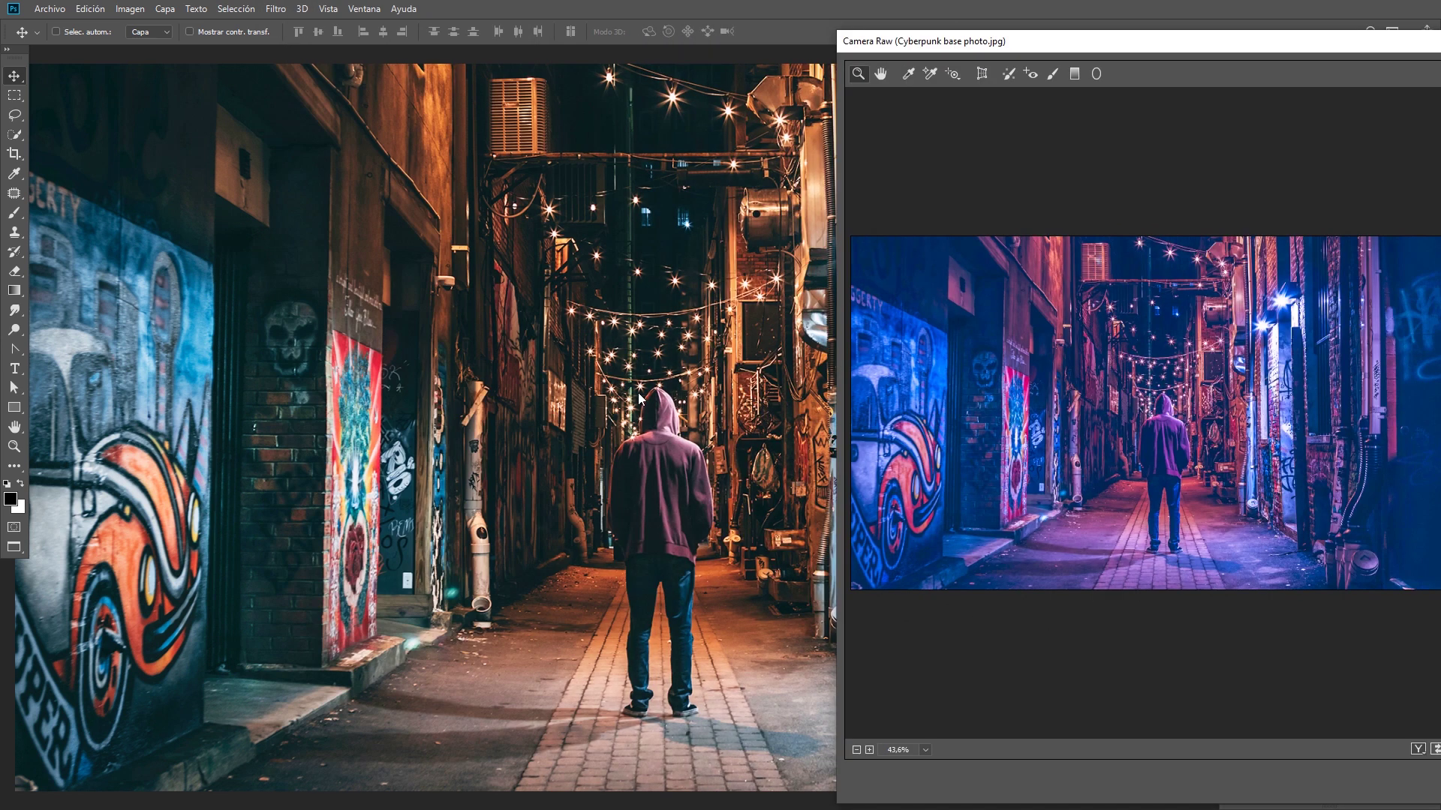
{"action": "left_click_drag", "start_coordinate": [1234, 41], "coordinate": [681, 39]}
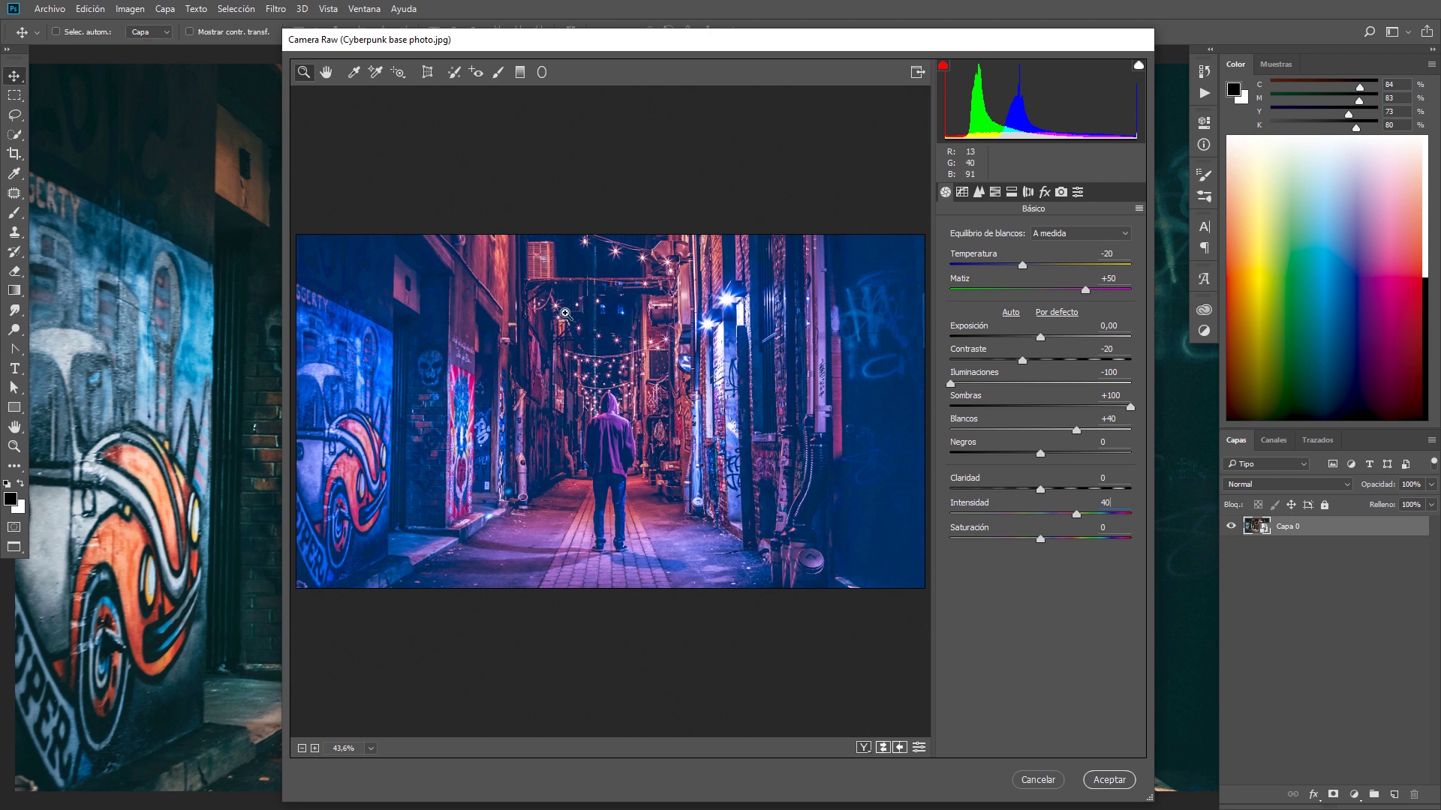
{"action": "left_click_drag", "start_coordinate": [672, 47], "coordinate": [653, 36]}
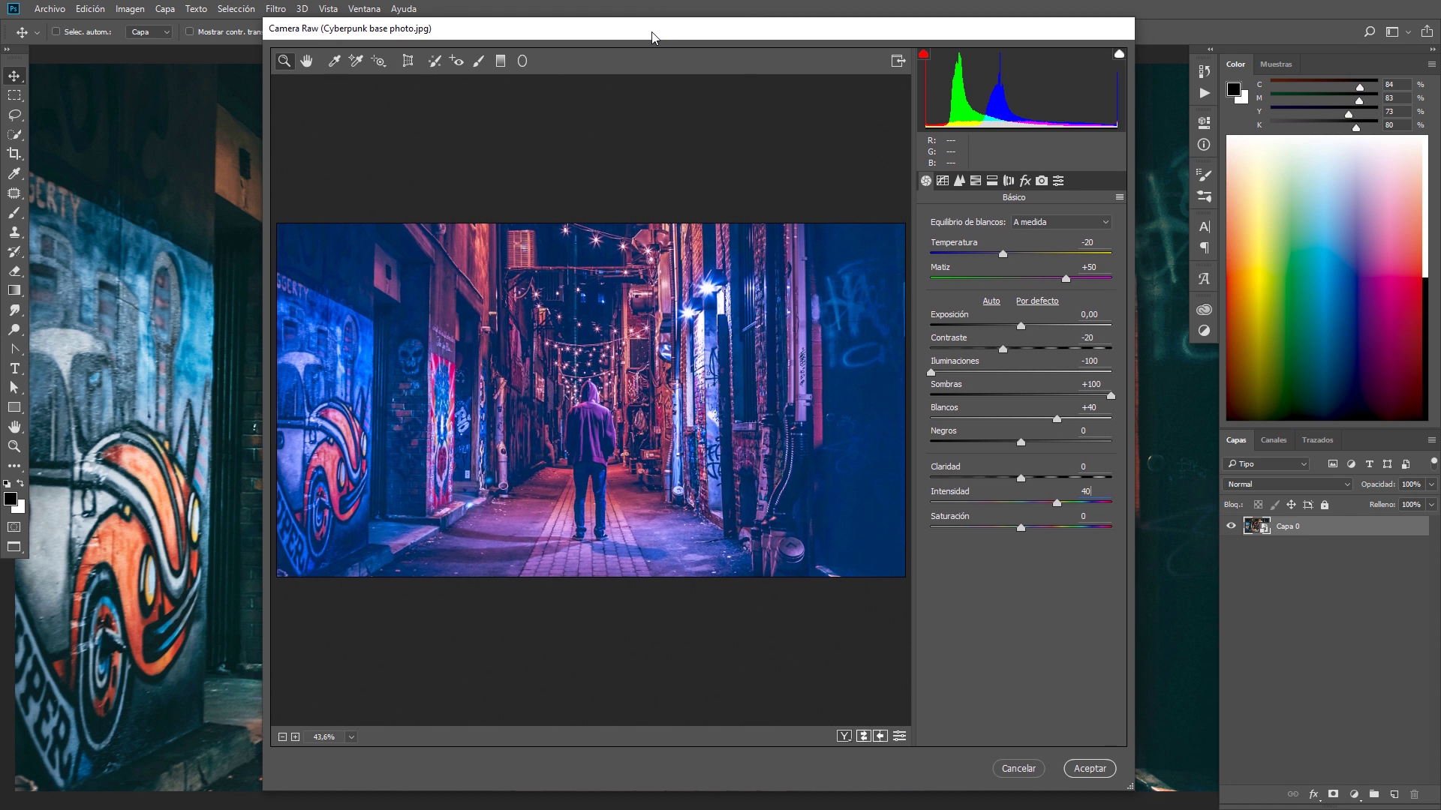
- Set split-toning highlight saturation to 30 and shadow saturation to 20
{"action": "left_click", "coordinate": [991, 182]}
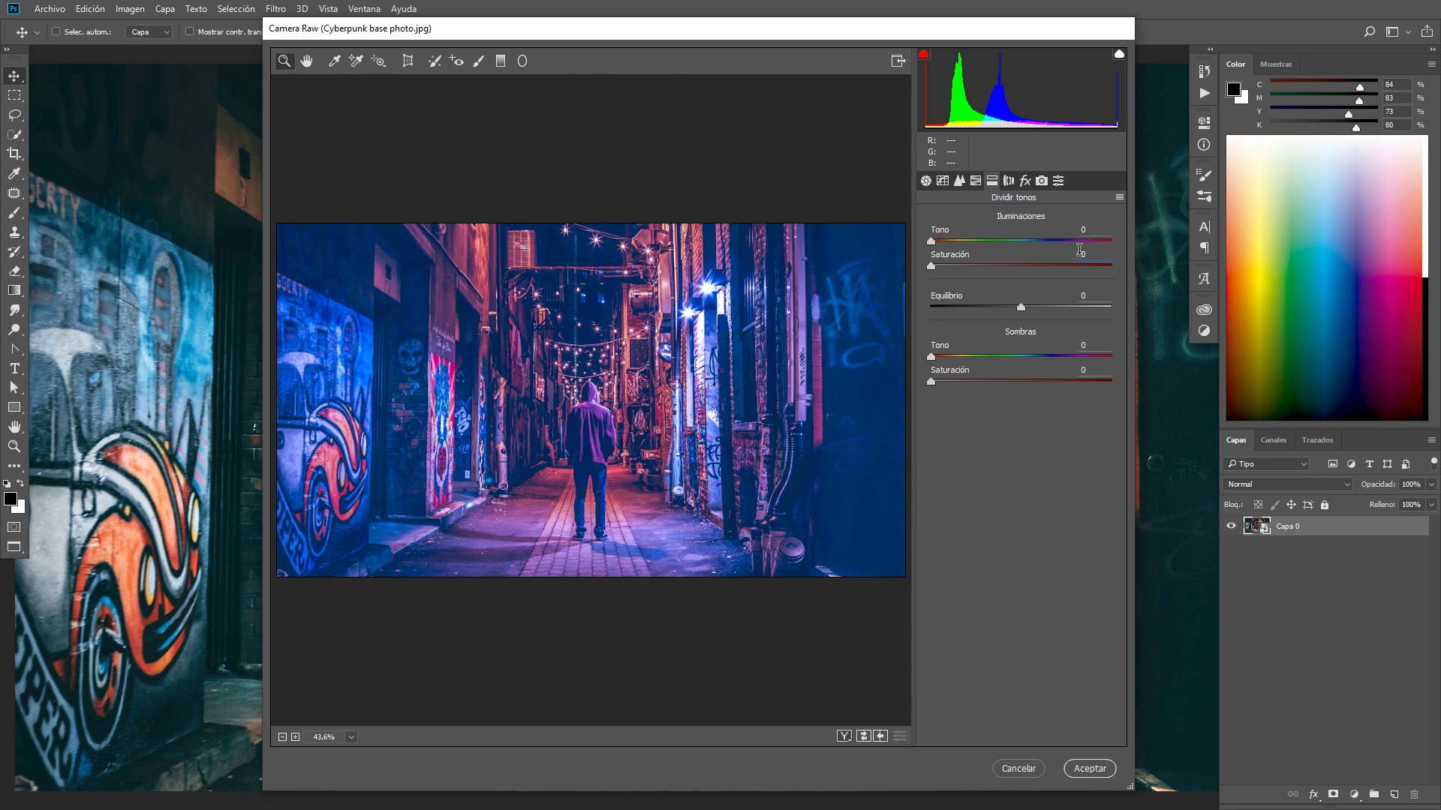
{"action": "left_click_drag", "start_coordinate": [1079, 250], "coordinate": [1081, 253]}
{"action": "type", "text": "0"}
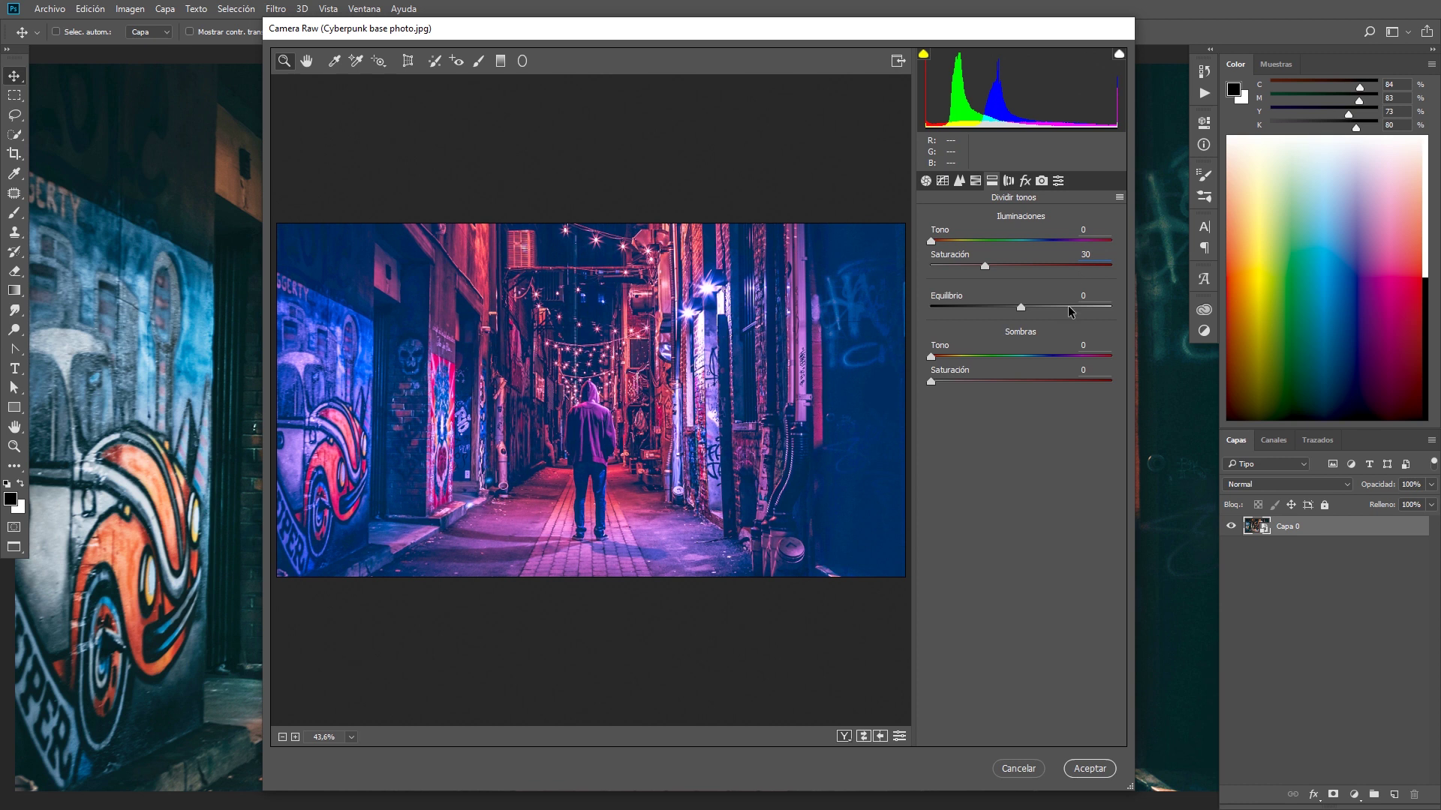
{"action": "type", "text": "f"}
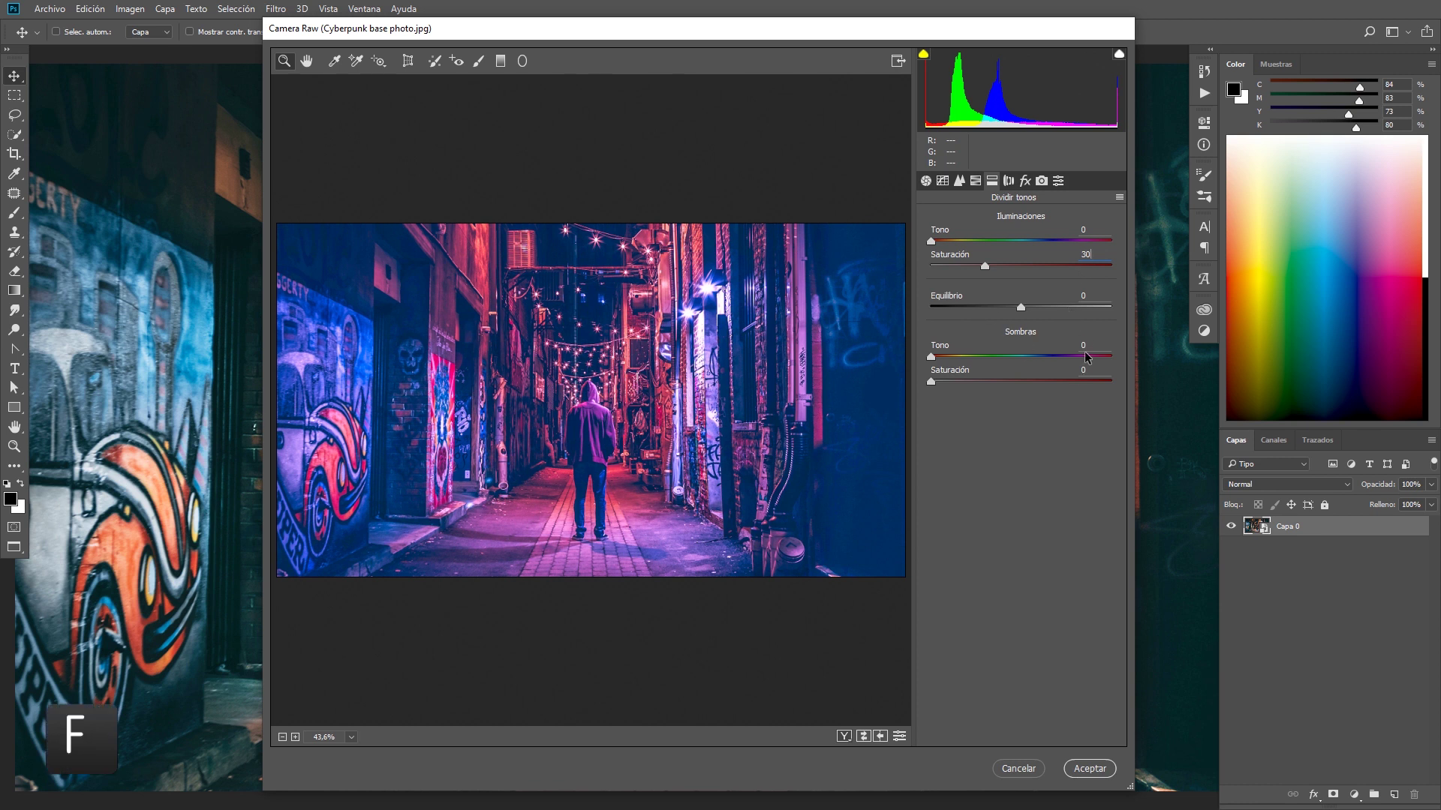
{"action": "left_click", "coordinate": [1087, 370]}
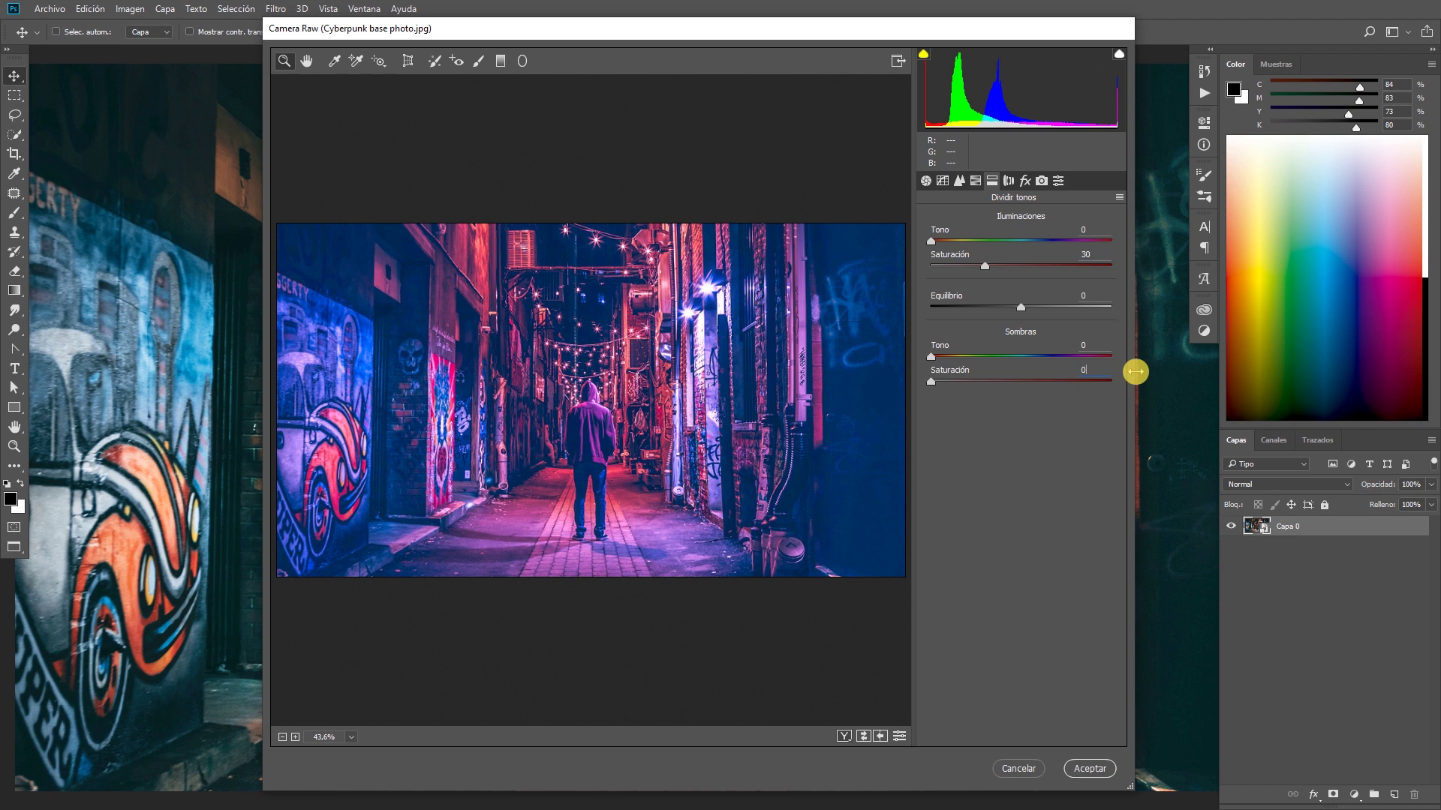
{"action": "type", "text": "2"}
{"action": "type", "text": "0"}
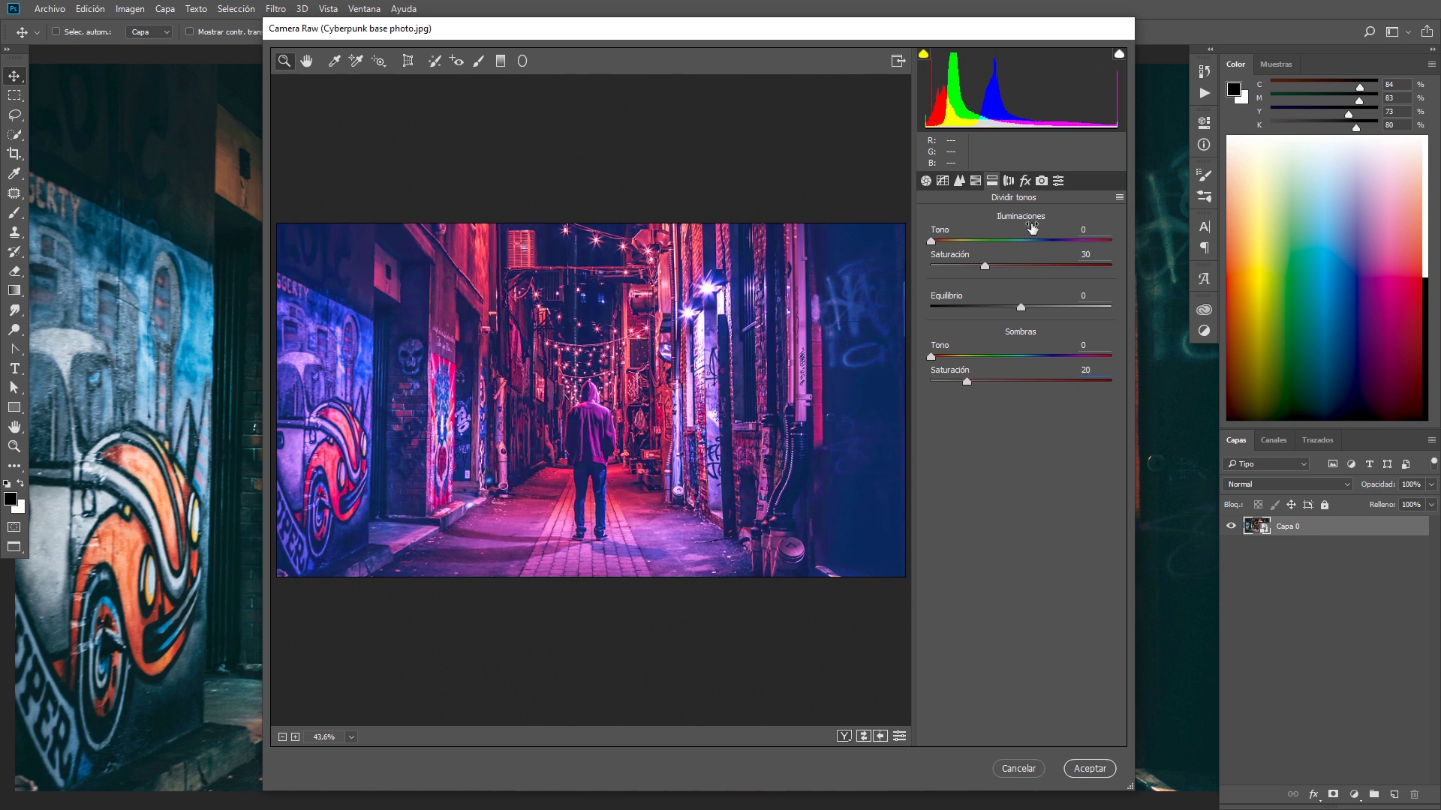
- Add a -30 vignette with feathering 100 and confirm the Camera Raw filter
{"action": "left_click", "coordinate": [1025, 181]}
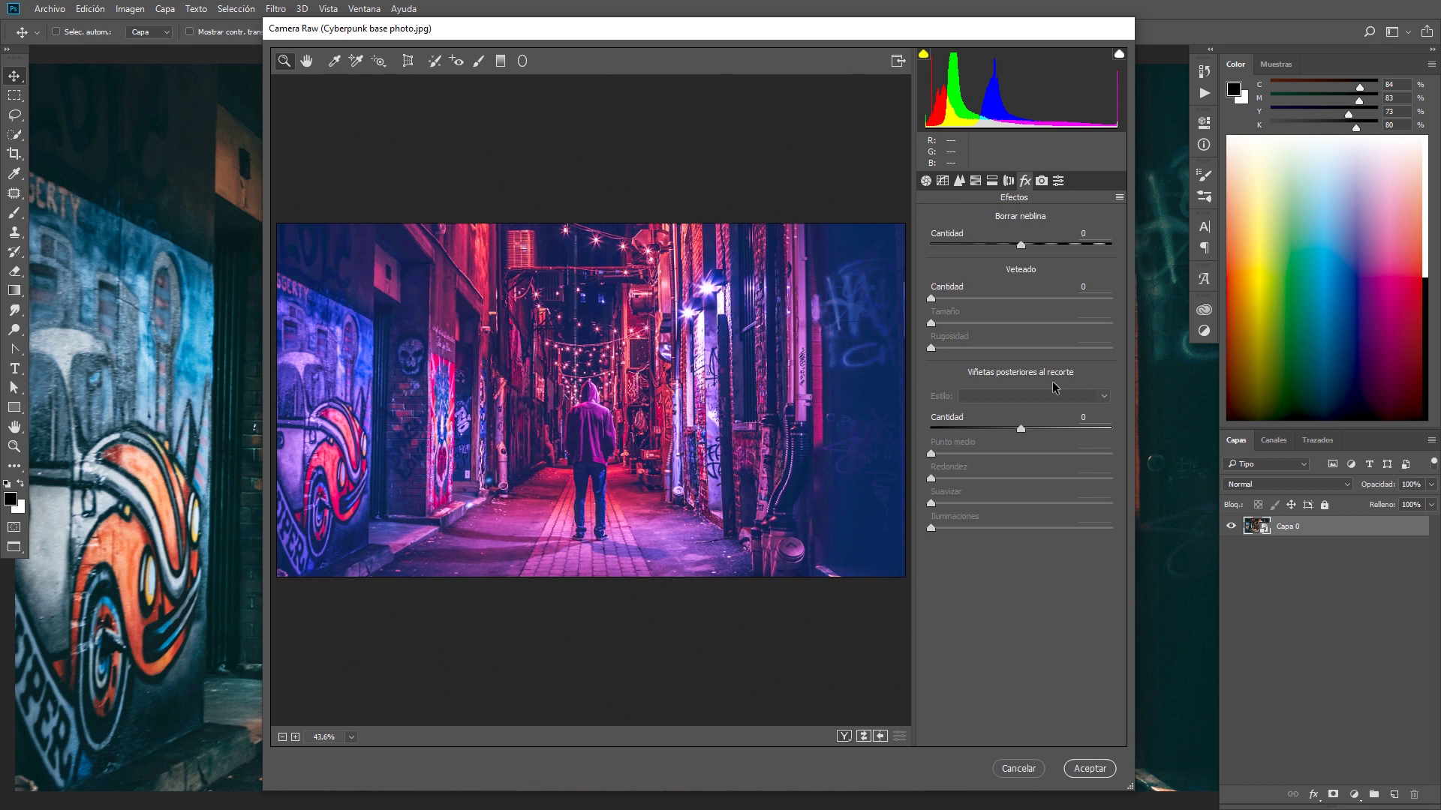
{"action": "left_click", "coordinate": [1086, 416]}
{"action": "type", "text": "0"}
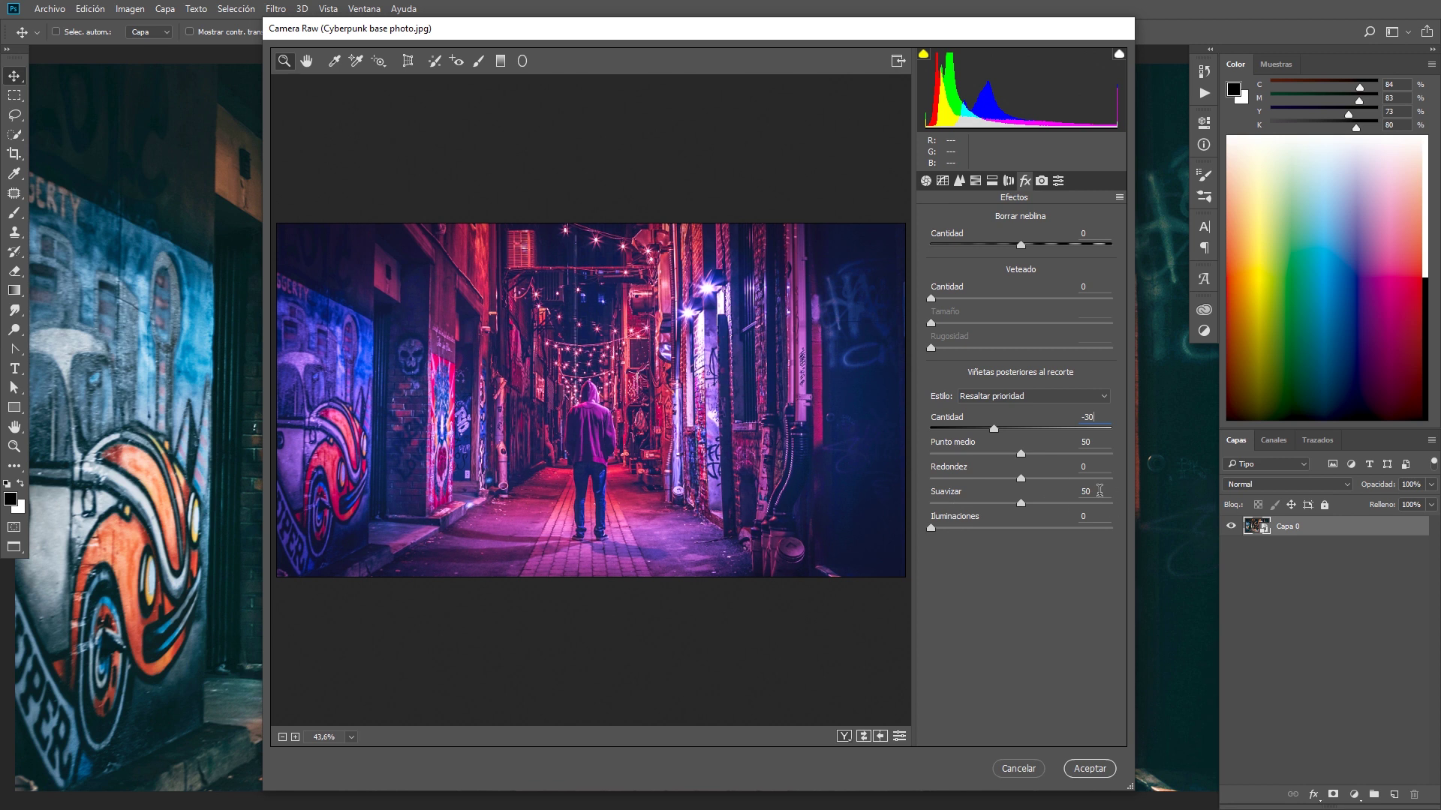
{"action": "left_click_drag", "start_coordinate": [1100, 490], "coordinate": [1061, 489]}
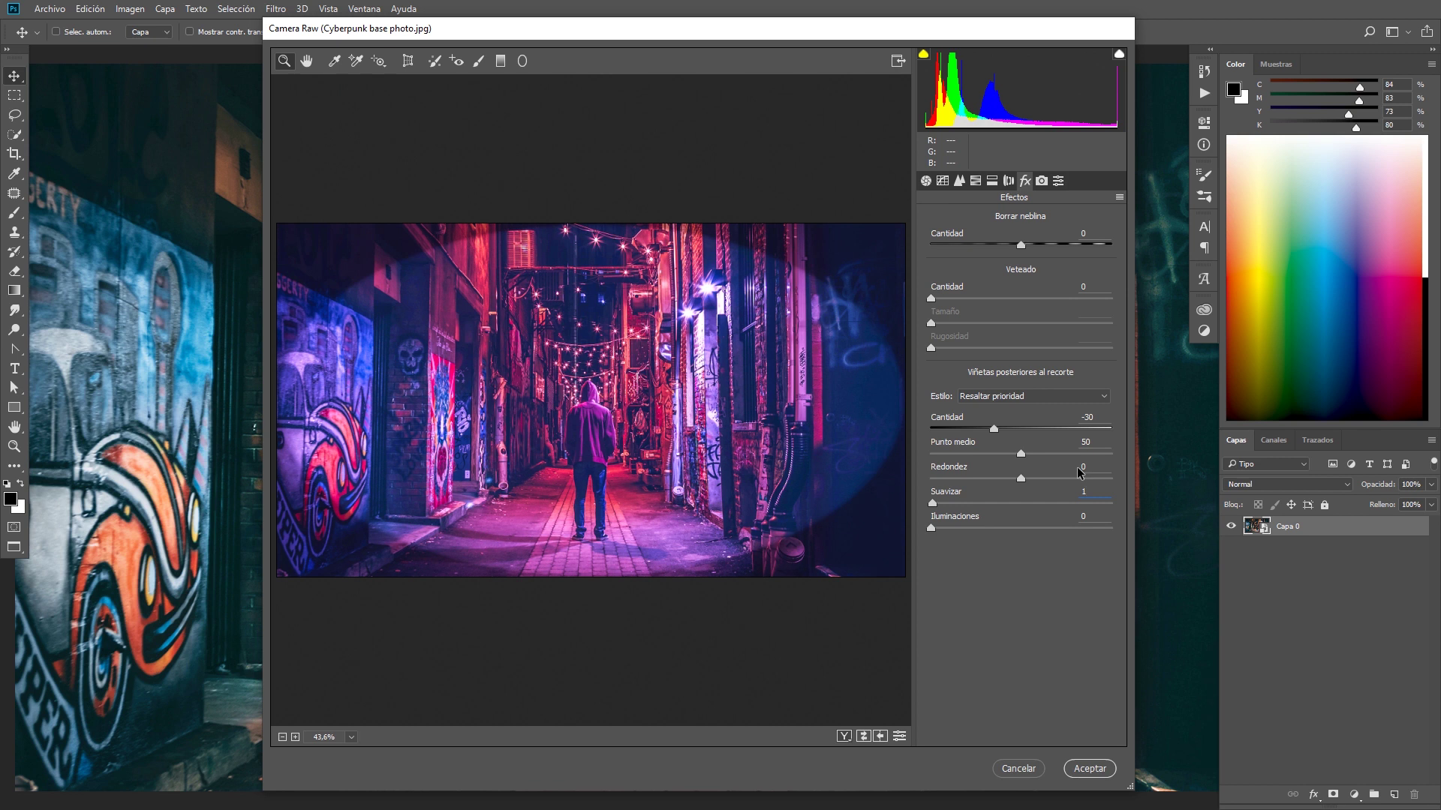
{"action": "type", "text": "00"}
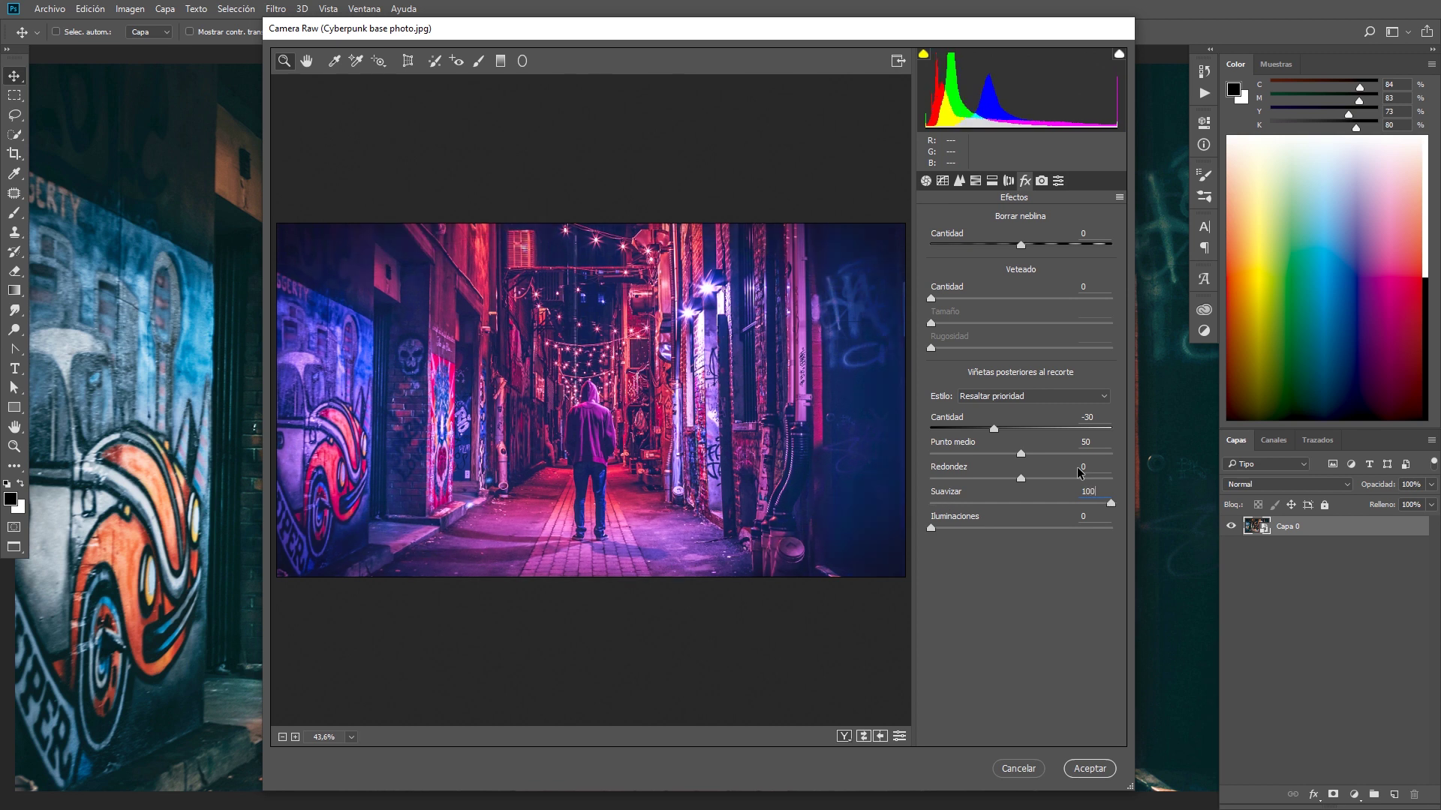
{"action": "left_click", "coordinate": [1088, 772]}
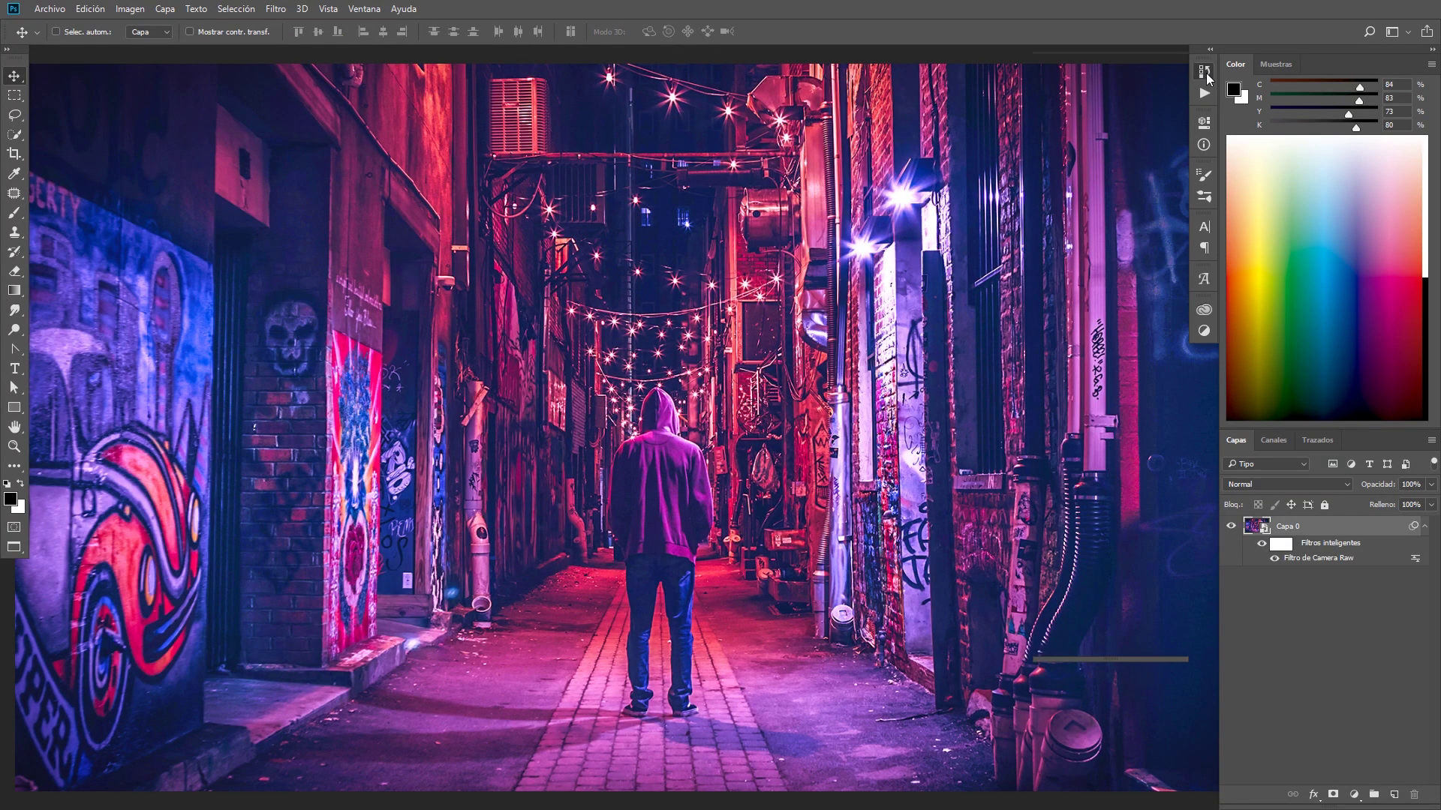
- Compare the original photo with the Camera Raw graded state using the History panel
{"action": "left_click", "coordinate": [1205, 73]}
{"action": "left_click", "coordinate": [1071, 92]}
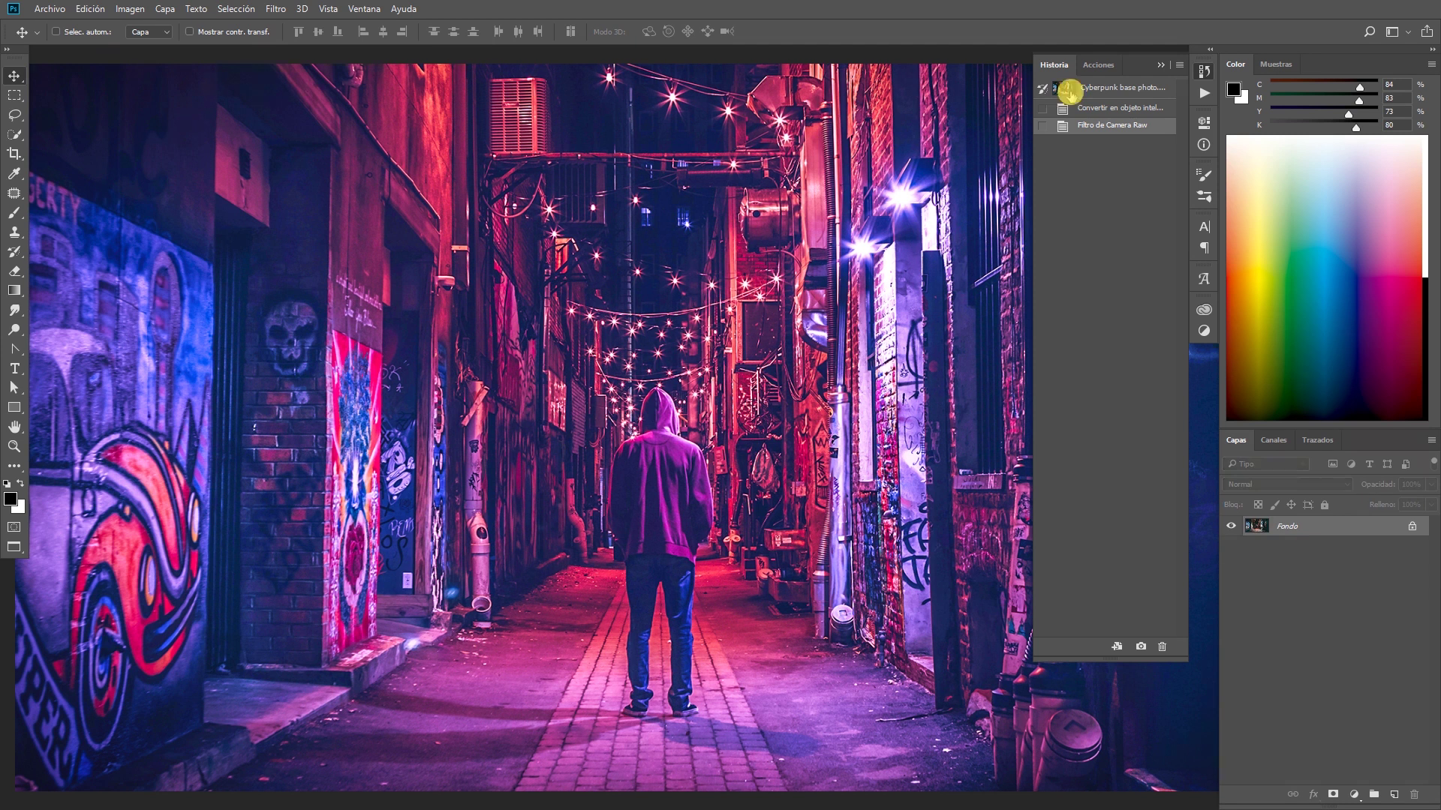
{"action": "left_click", "coordinate": [1085, 126]}
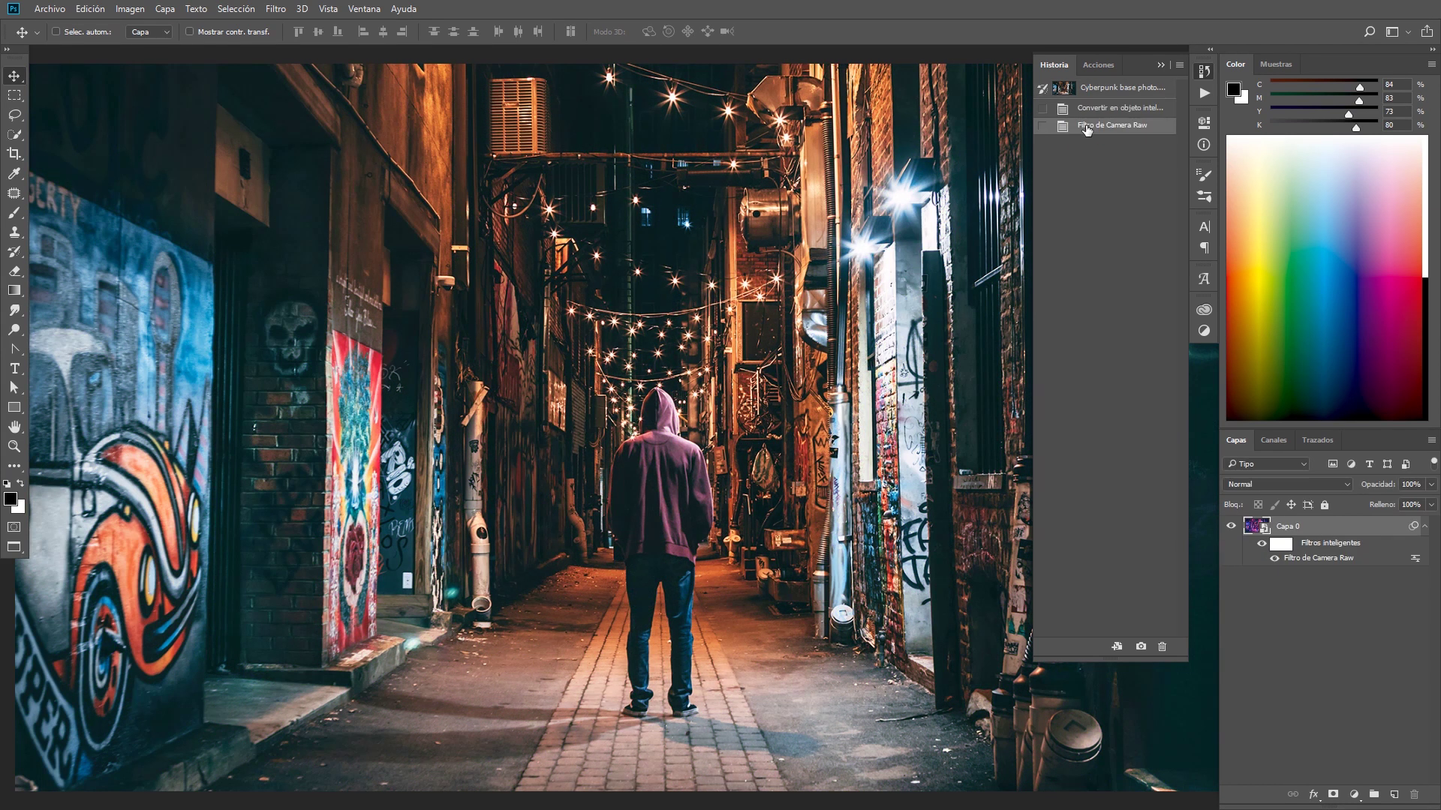
{"action": "left_click", "coordinate": [1162, 66]}
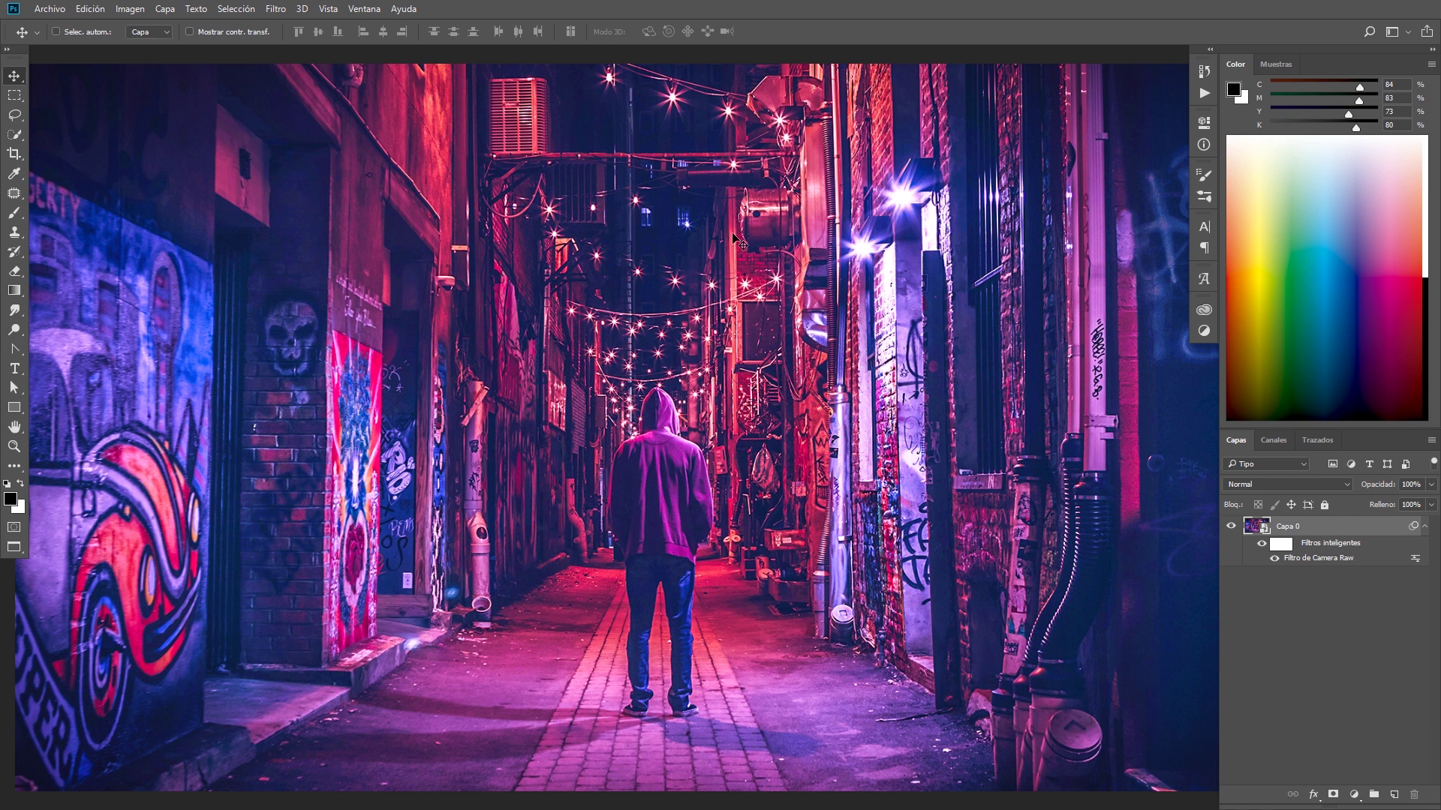
- Apply Resplandor difuso from the Filter Gallery with Graininess 0 and Glow Amount 1
{"action": "left_click", "coordinate": [276, 10]}
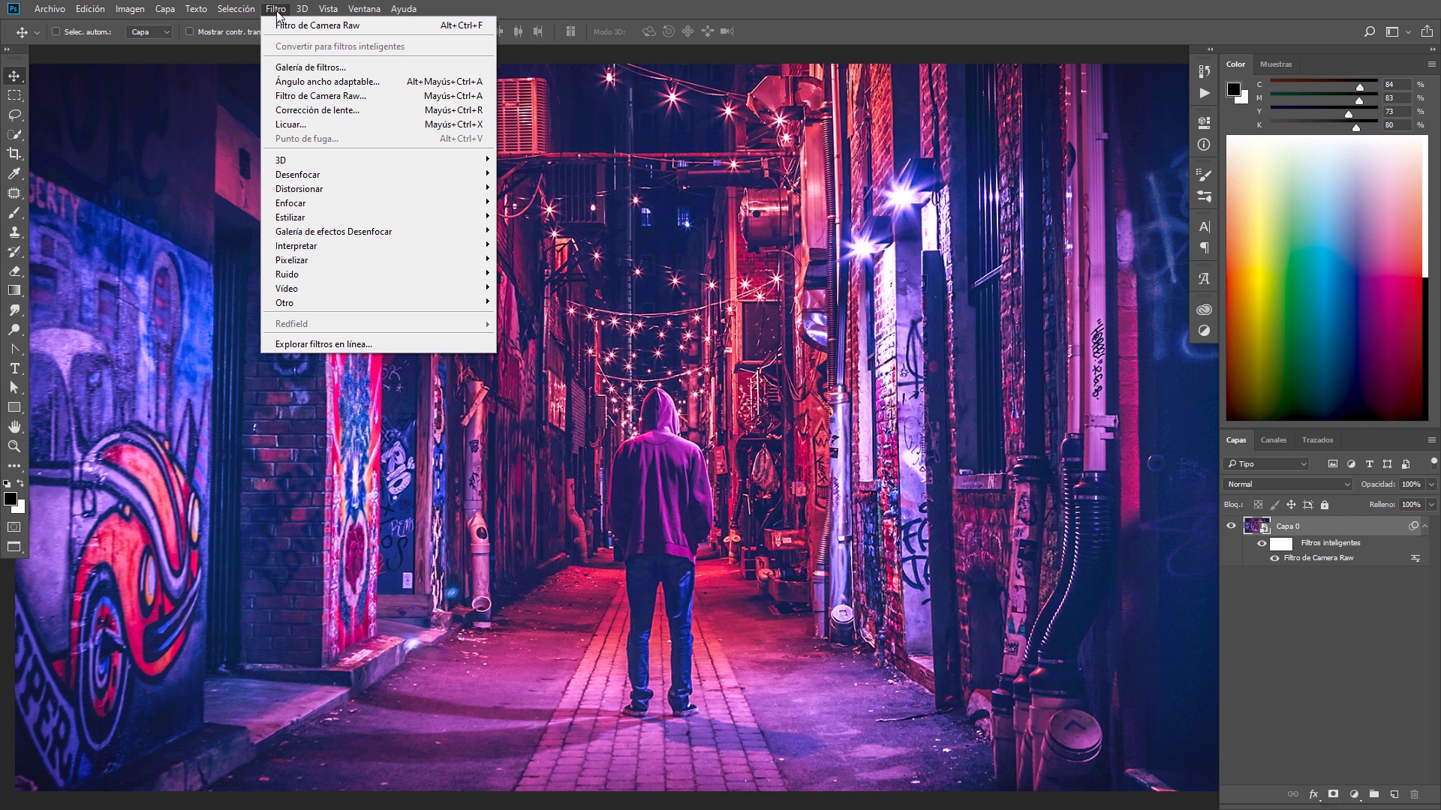
{"action": "left_click", "coordinate": [288, 69]}
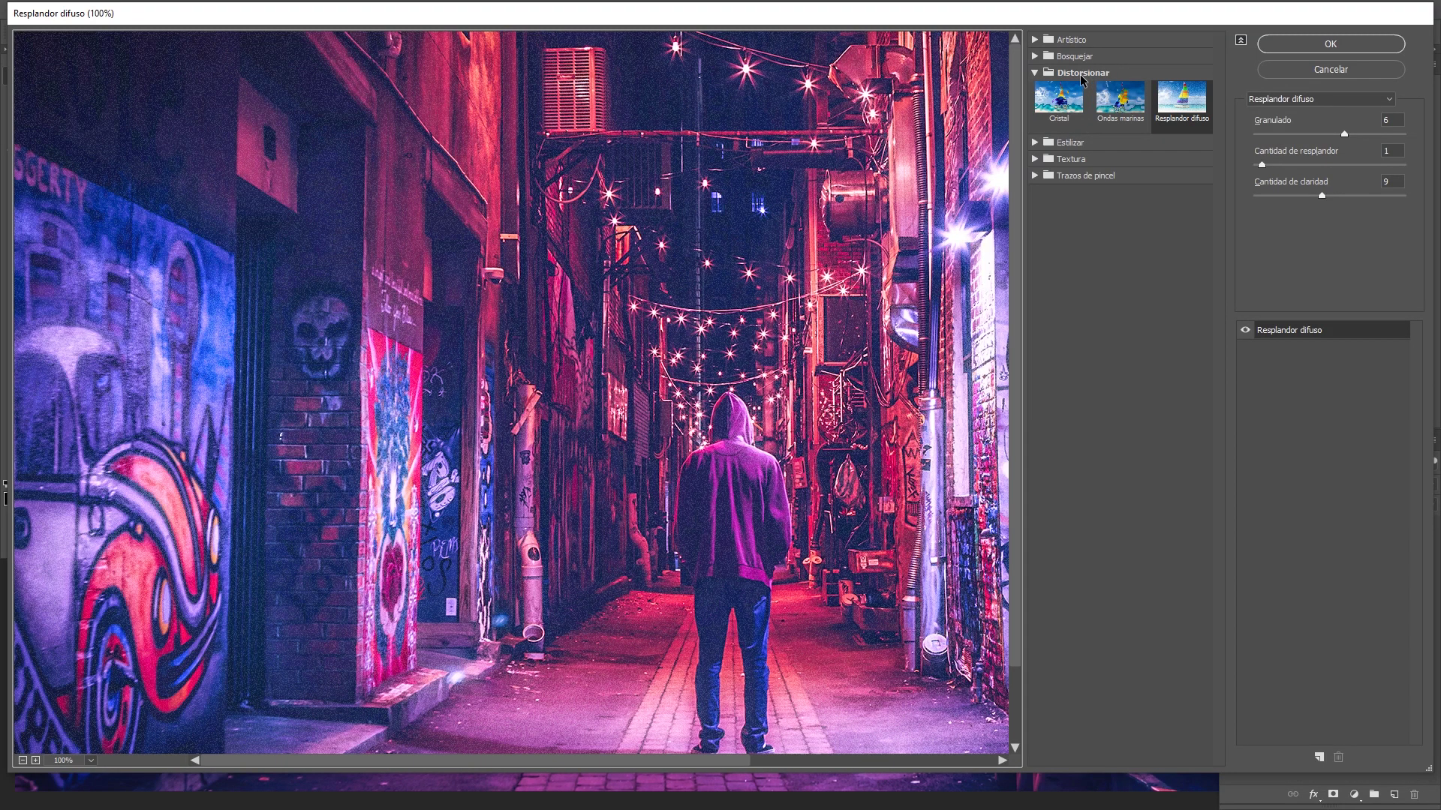
{"action": "left_click", "coordinate": [1194, 114]}
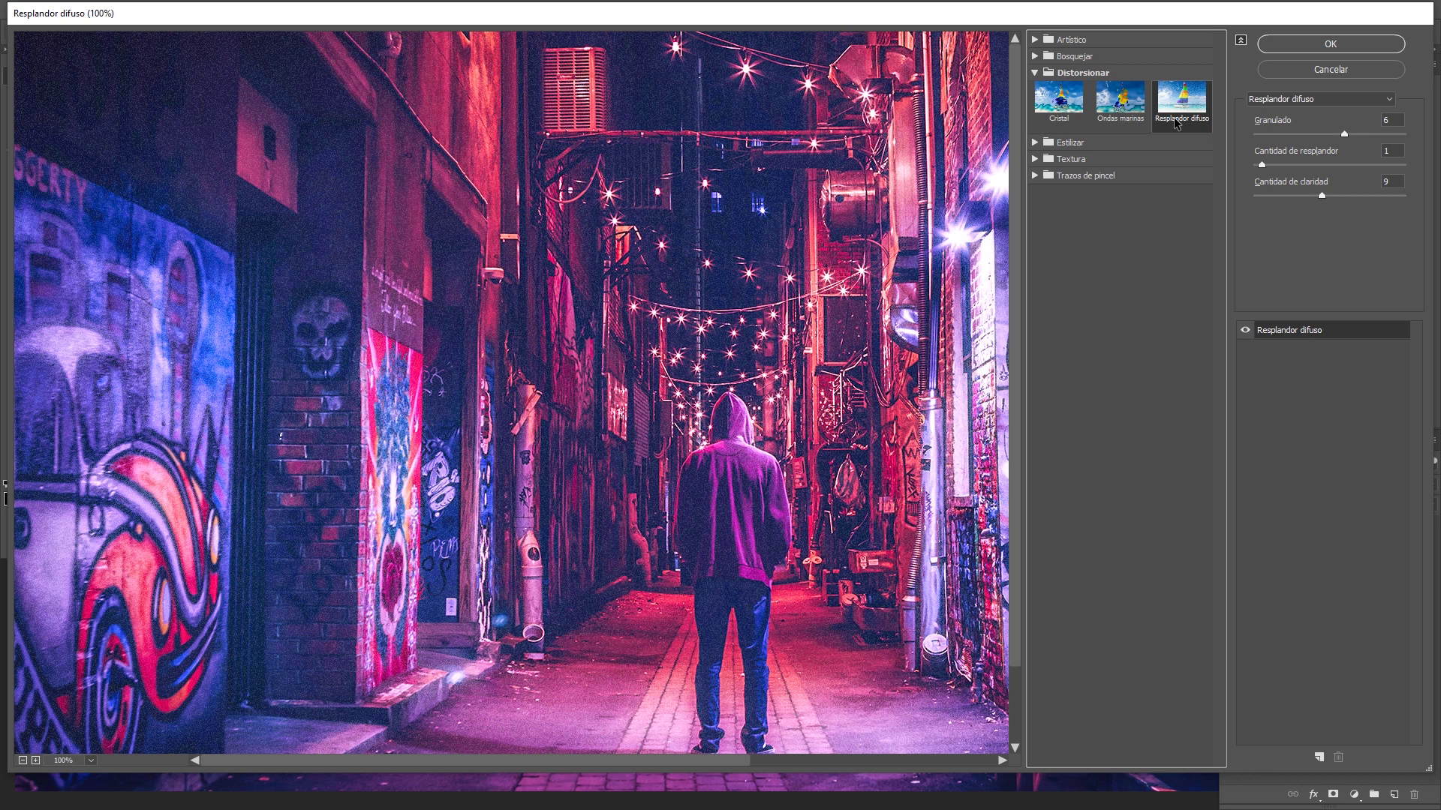
{"action": "left_click", "coordinate": [1382, 118]}
{"action": "key", "text": "Down"}
{"action": "type", "text": "0"}
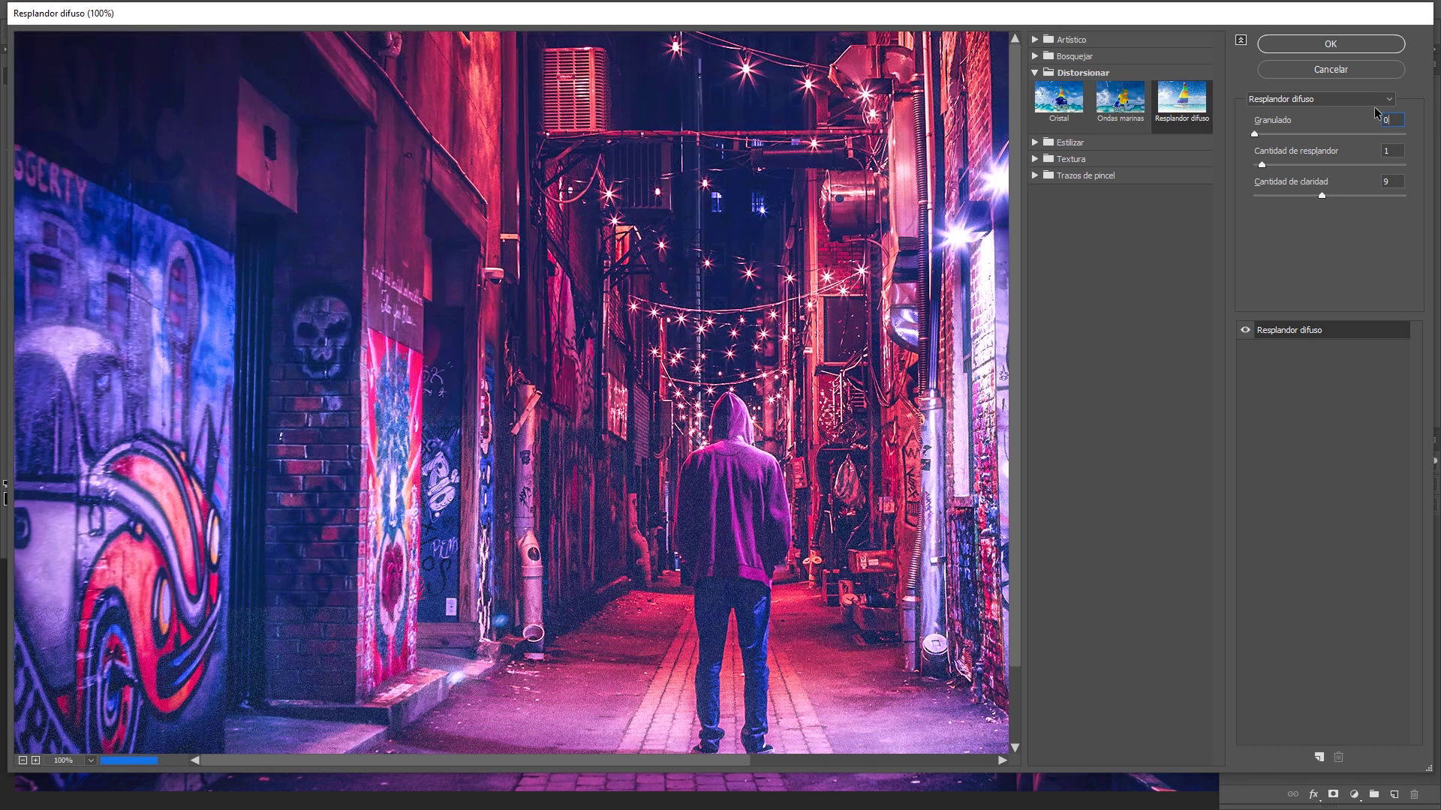
{"action": "left_click", "coordinate": [1392, 150]}
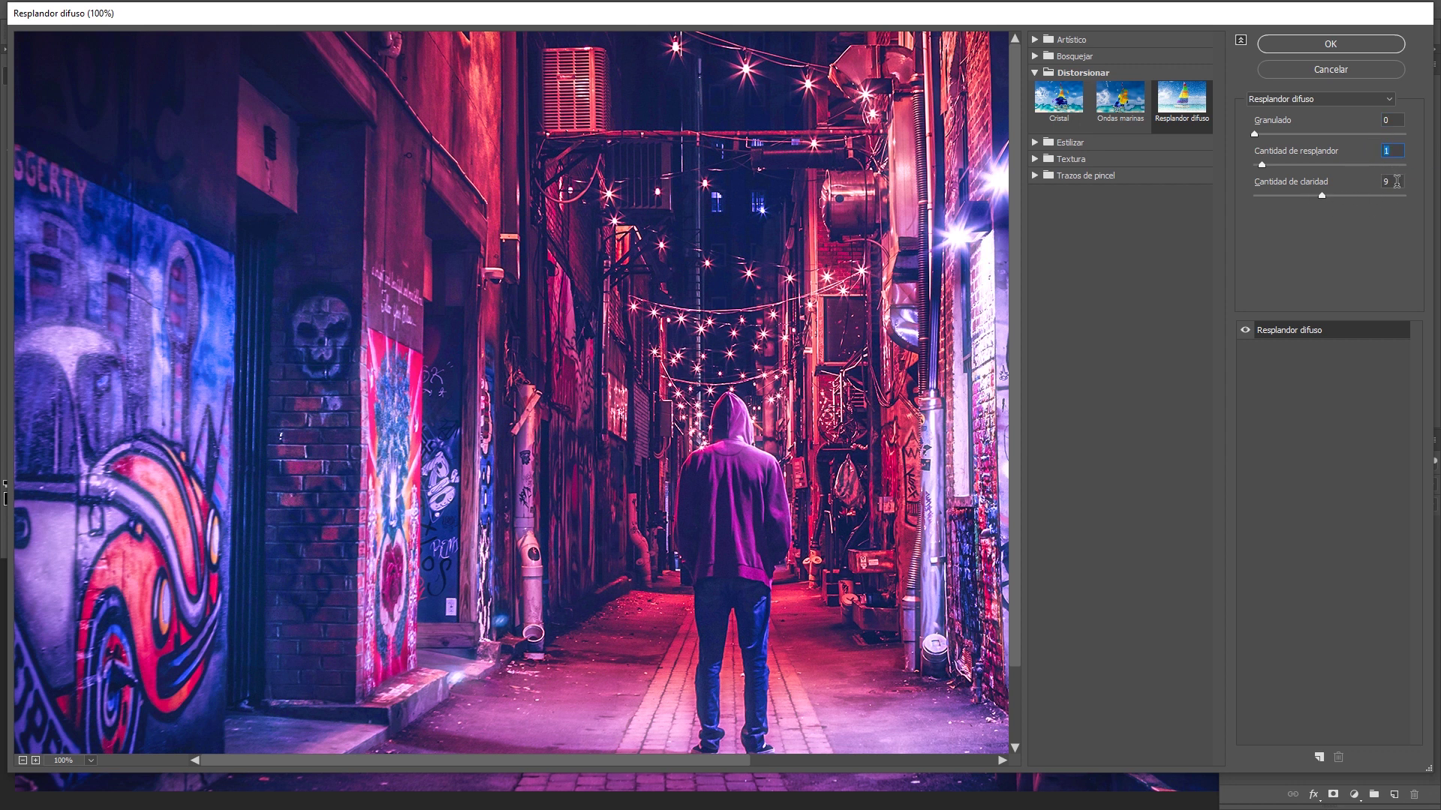
{"action": "left_click", "coordinate": [1388, 183]}
{"action": "left_click", "coordinate": [1330, 45]}
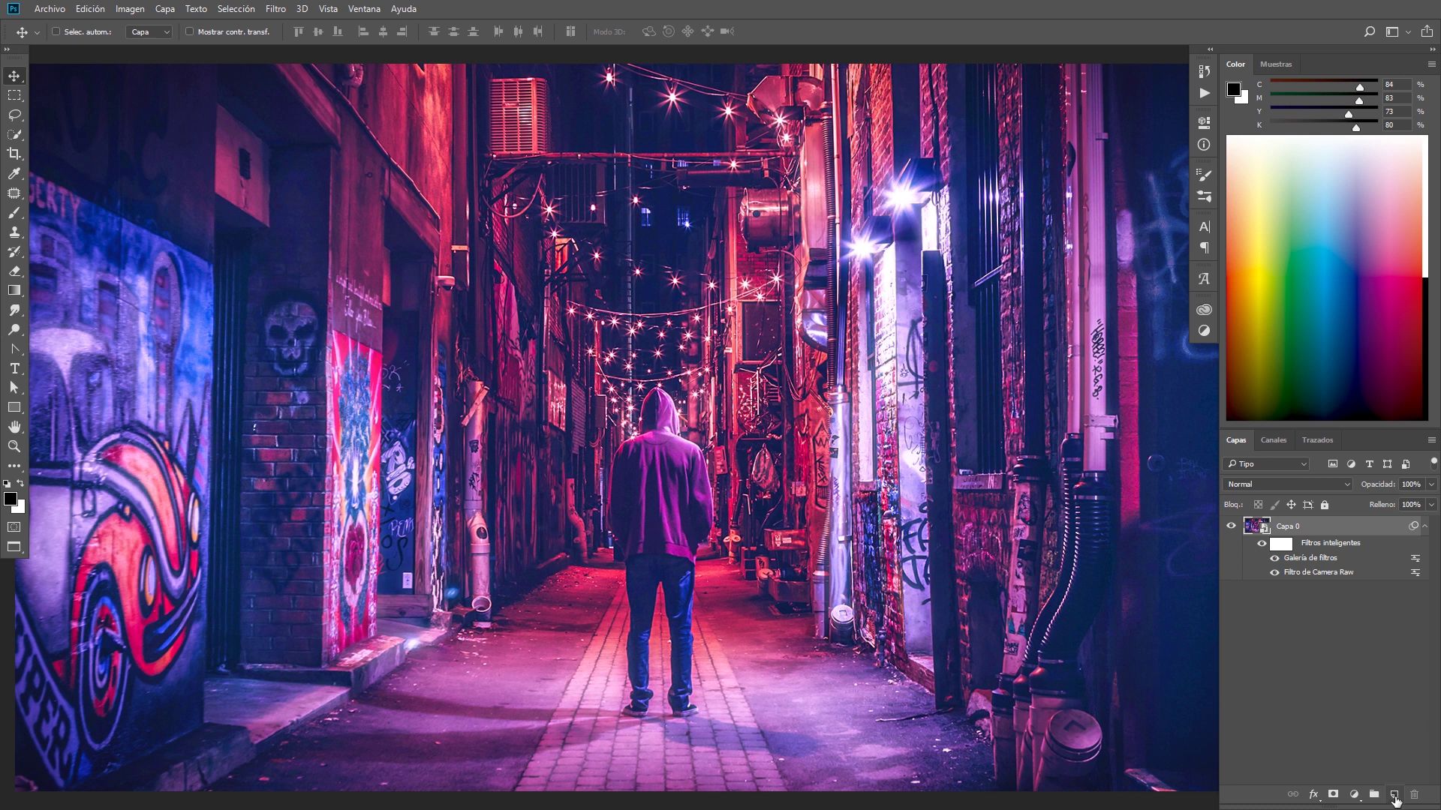
- Add blank layer Capa 1 and set up a white brush at 800 px
{"action": "left_click", "coordinate": [1393, 795]}
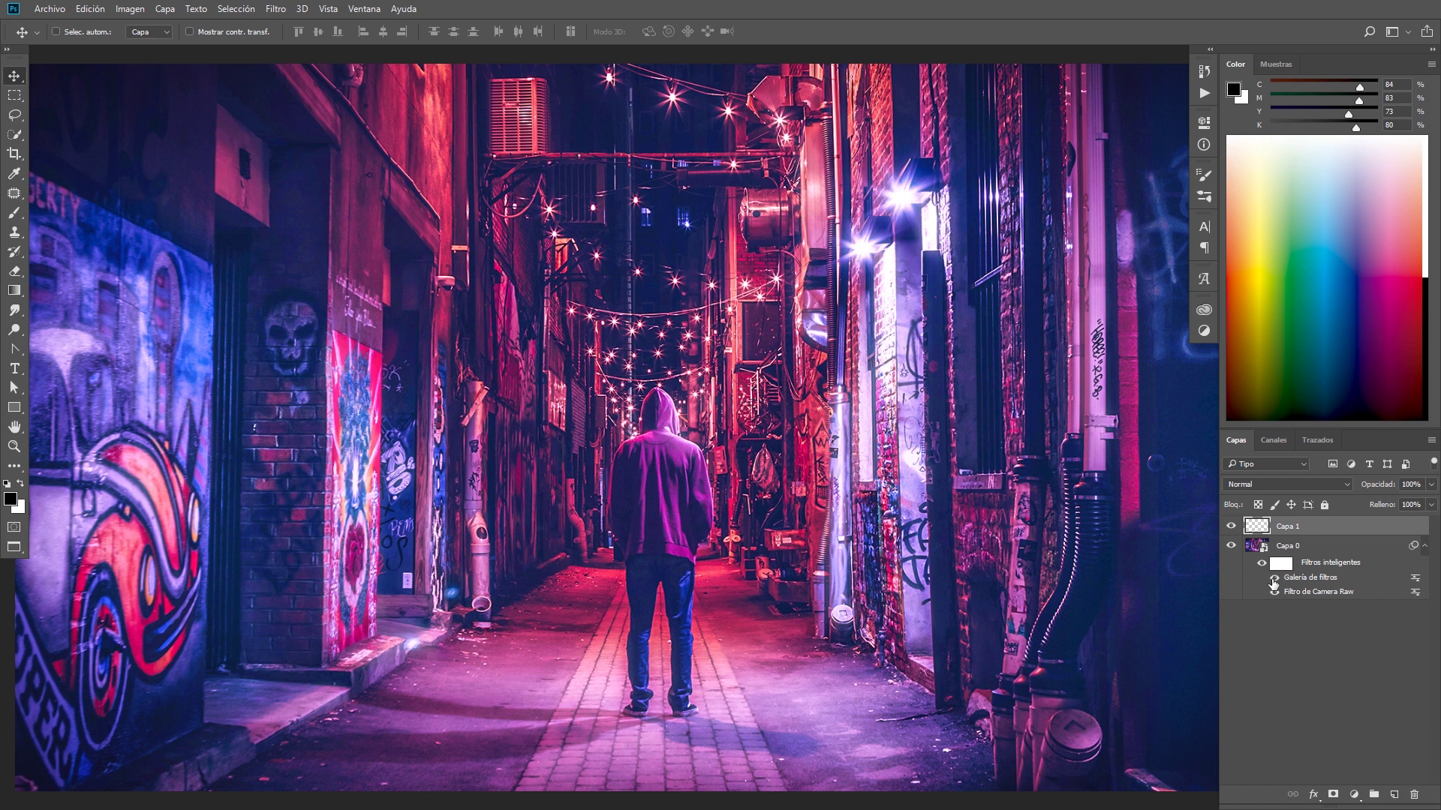
{"action": "left_click", "coordinate": [15, 215]}
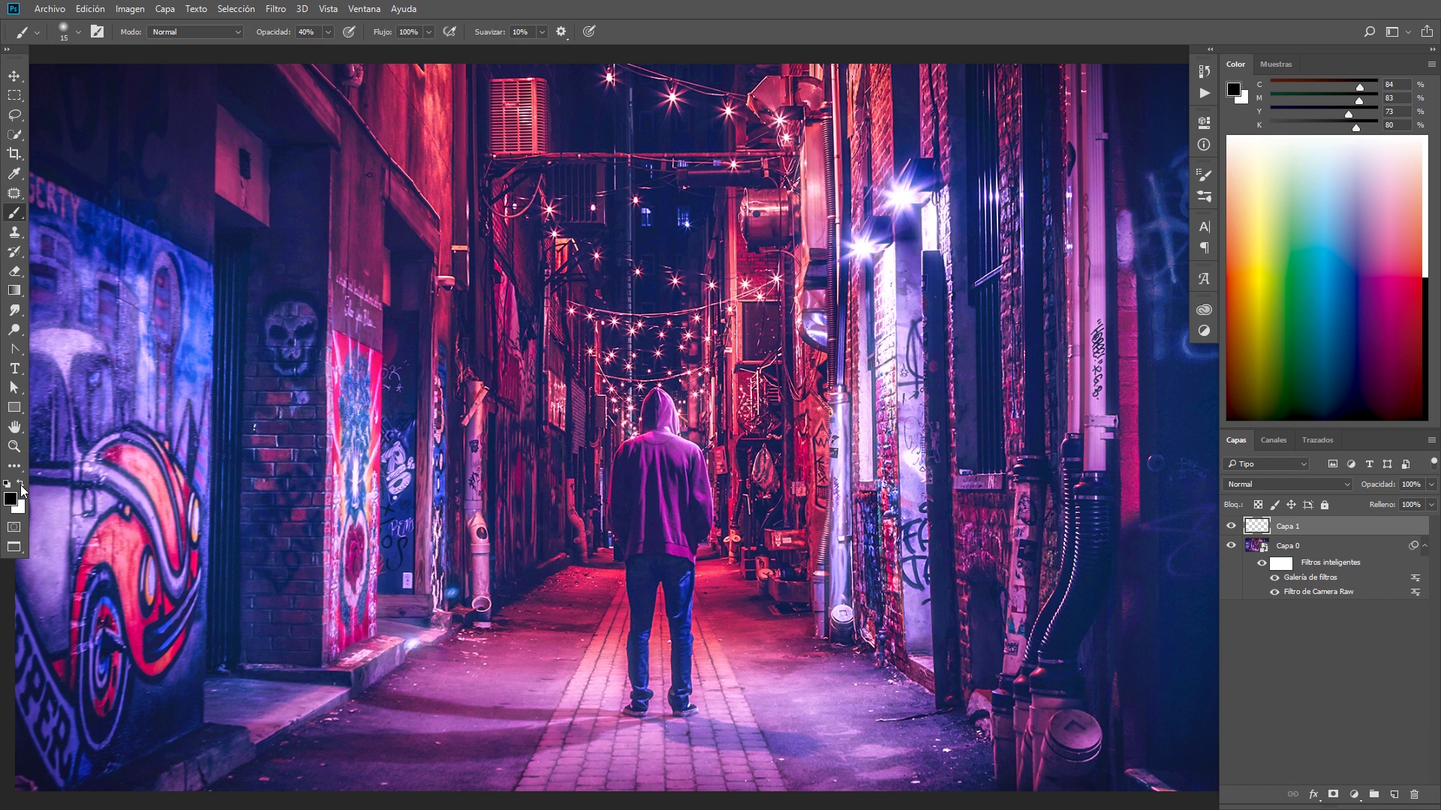
{"action": "left_click", "coordinate": [21, 485]}
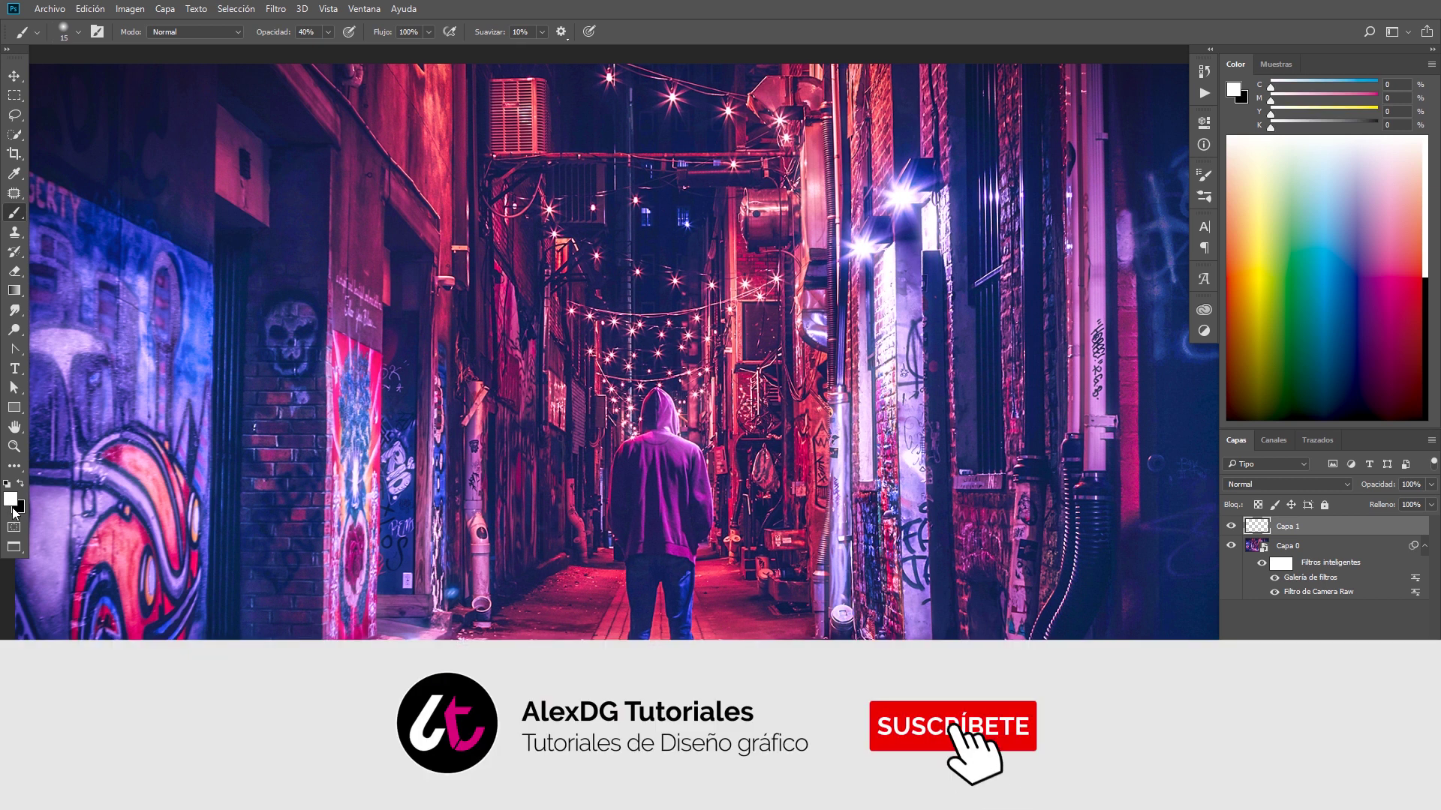
{"action": "left_click", "coordinate": [78, 32]}
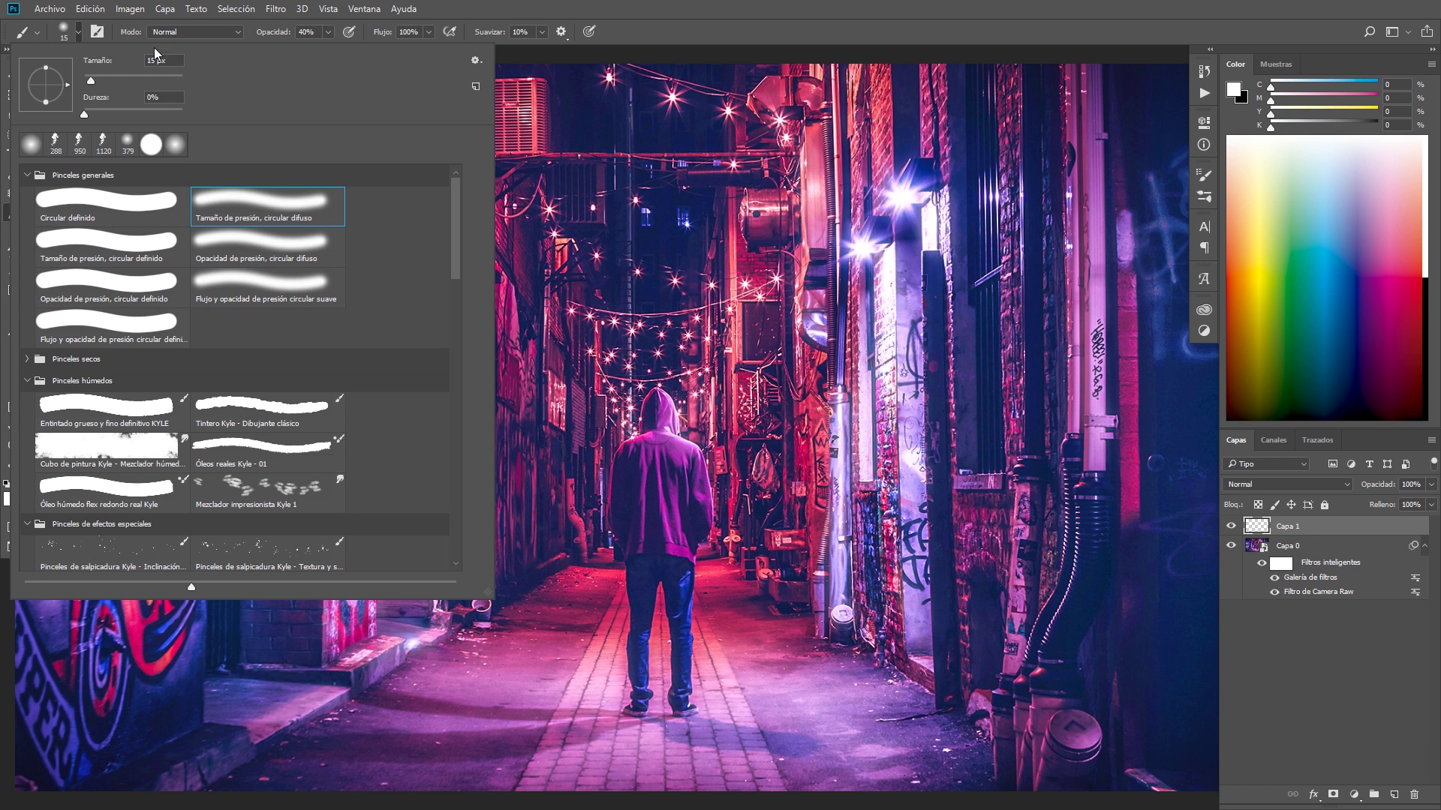
{"action": "left_click", "coordinate": [123, 63]}
{"action": "type", "text": "800"}
{"action": "key", "text": "Return"}
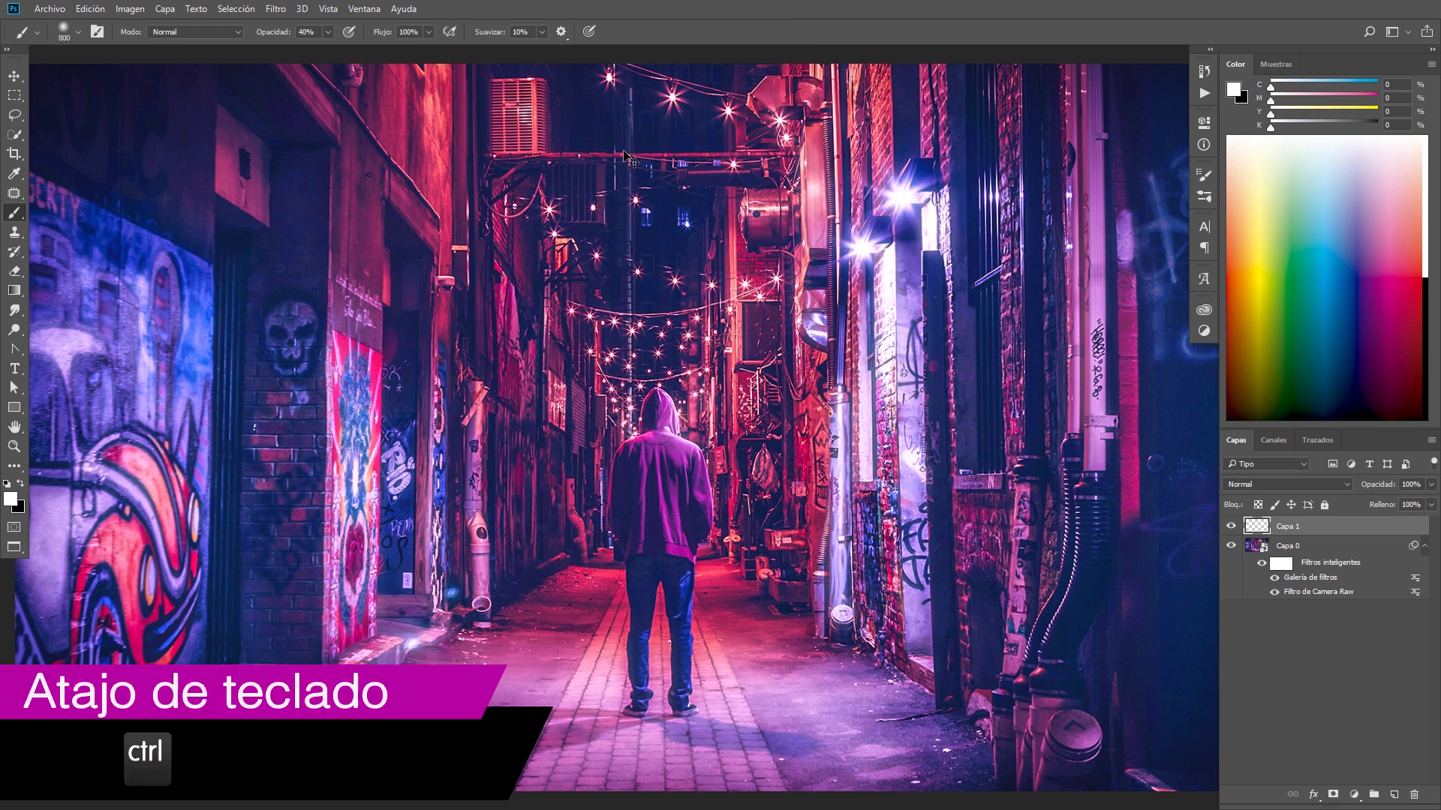
{"action": "key", "text": "ctrl+minus"}
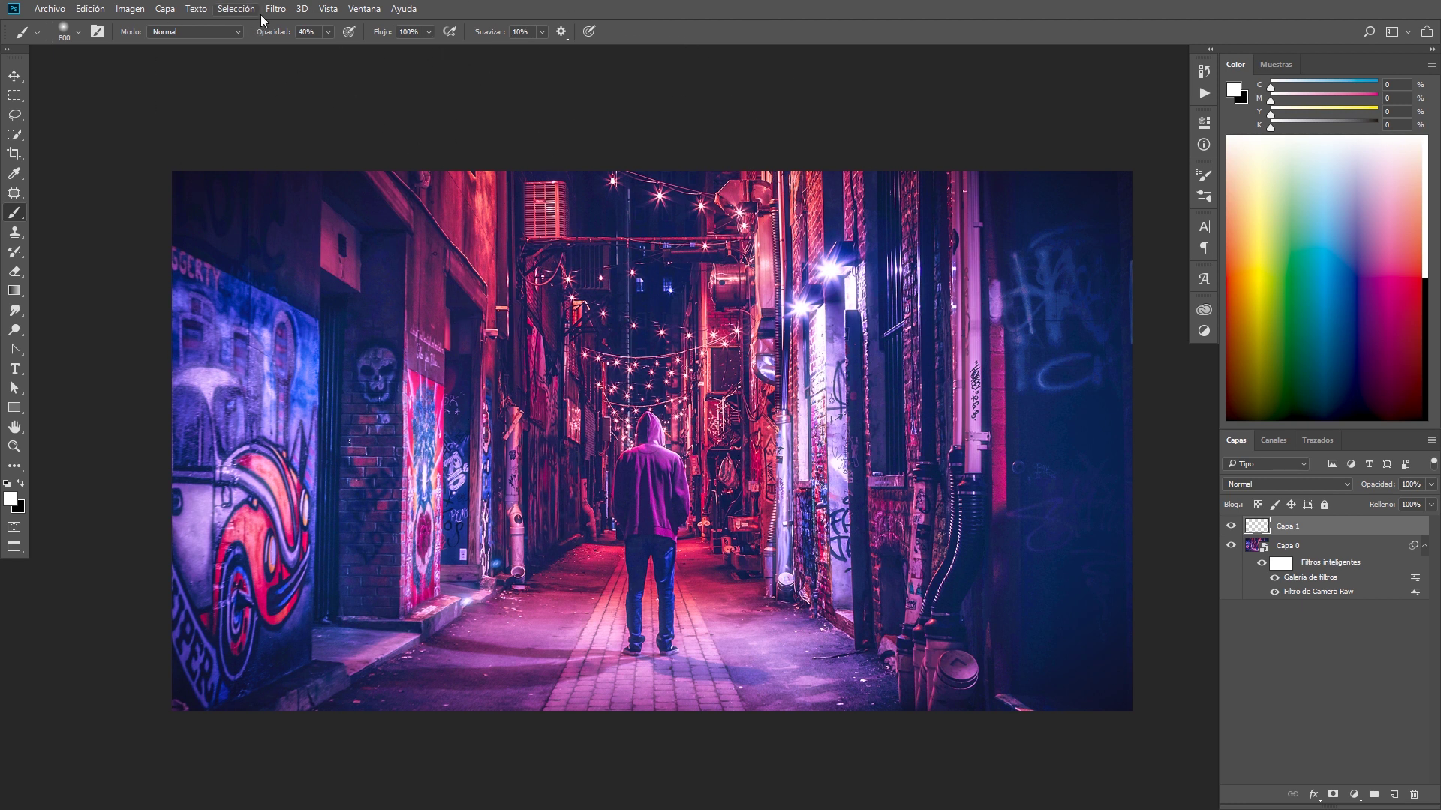
- Paint a straight white stroke down the alley's centre with a 100% opacity brush
{"action": "left_click", "coordinate": [315, 32]}
{"action": "type", "text": "10"}
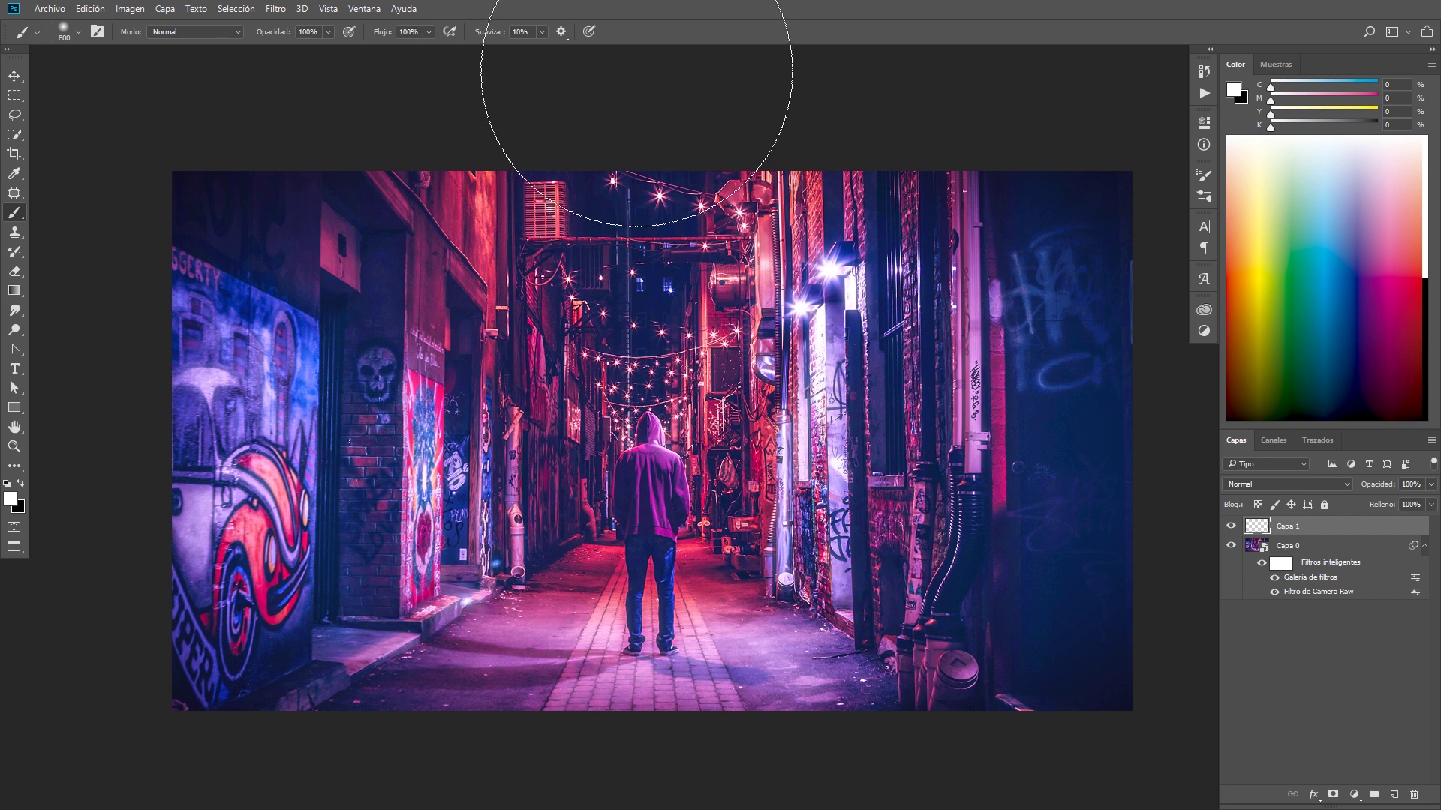
{"action": "left_click", "coordinate": [633, 65]}
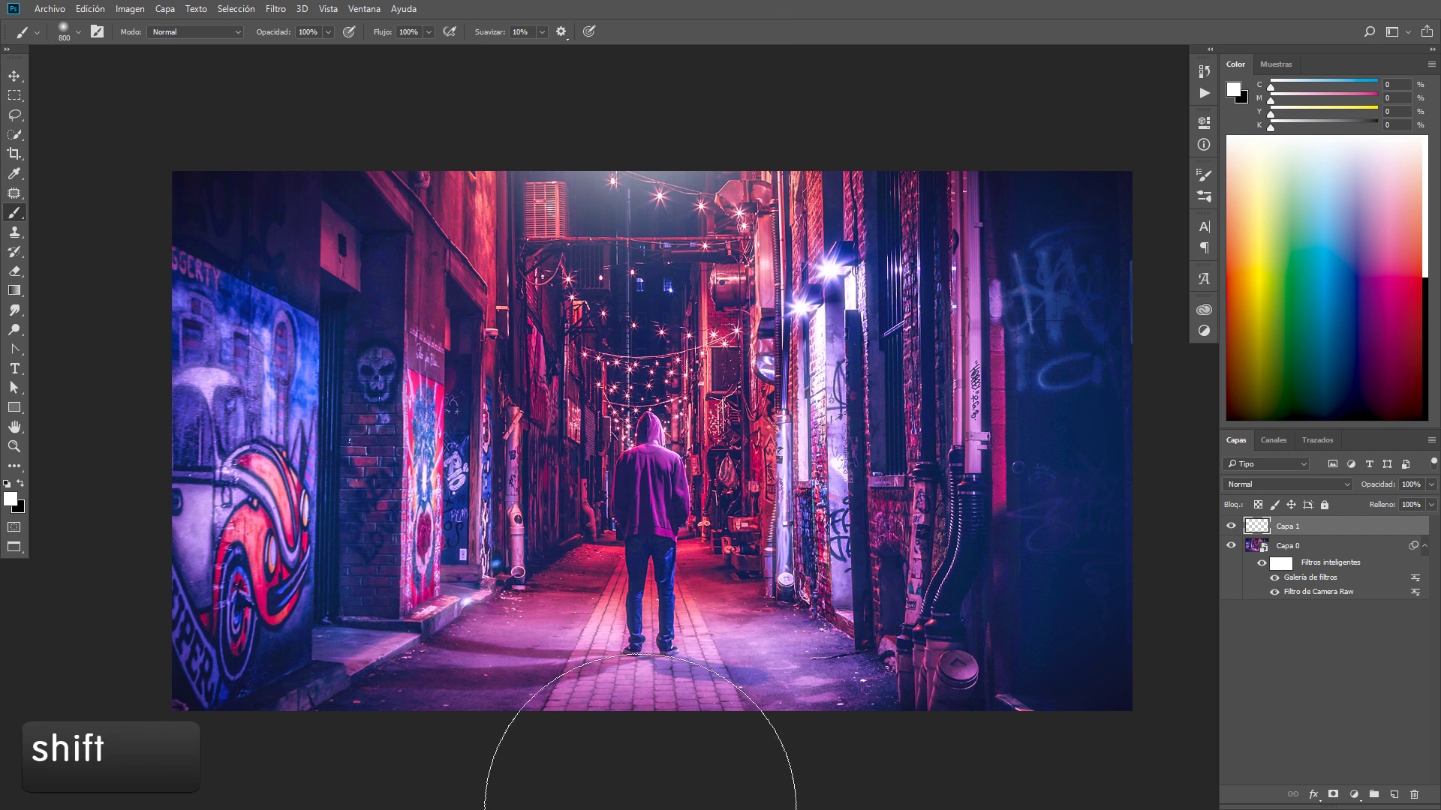
{"action": "left_click", "coordinate": [639, 808], "text": "shift"}
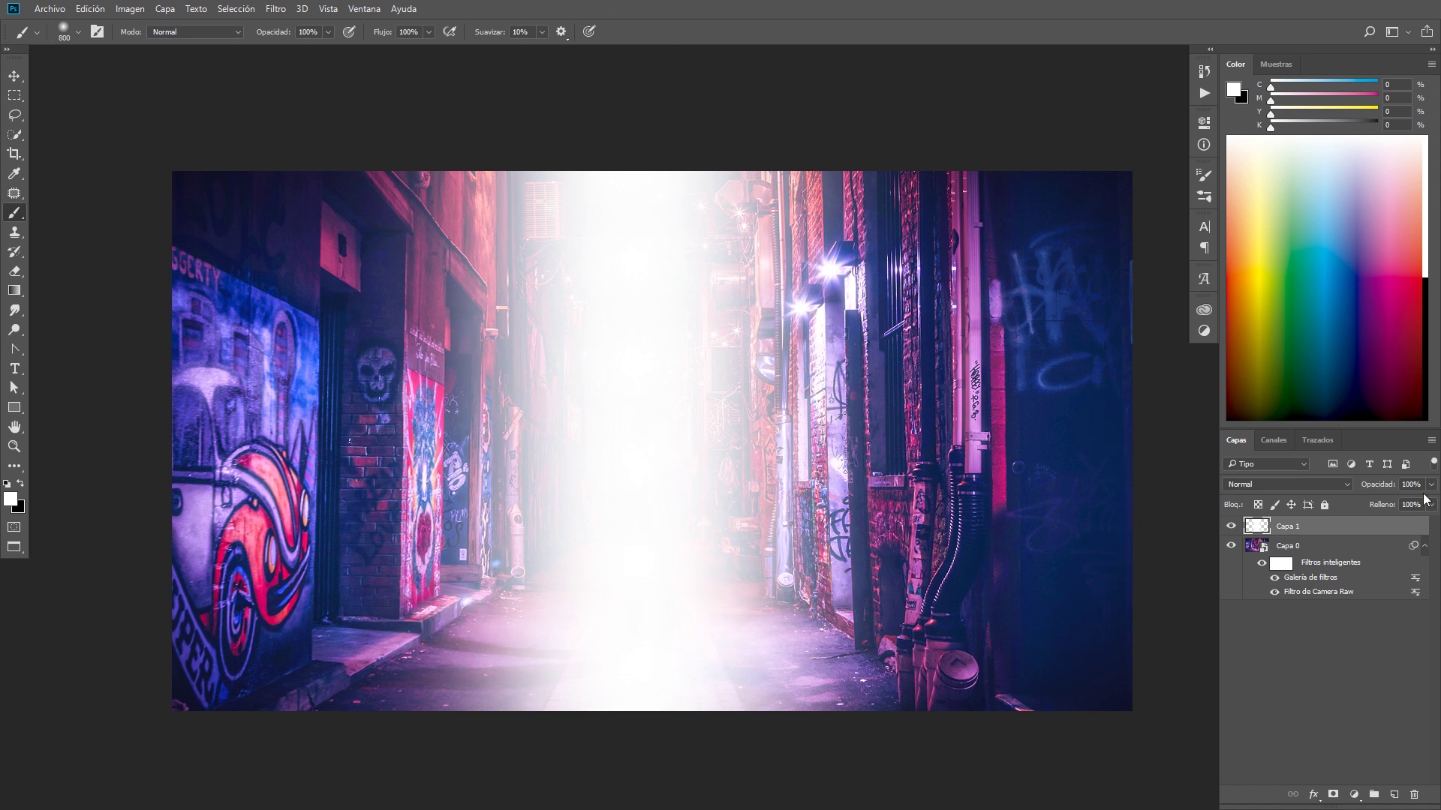
- Lower Capa 1's layer opacity to 50%
{"action": "left_click", "coordinate": [1391, 484]}
{"action": "type", "text": "50"}
{"action": "key", "text": "Return"}
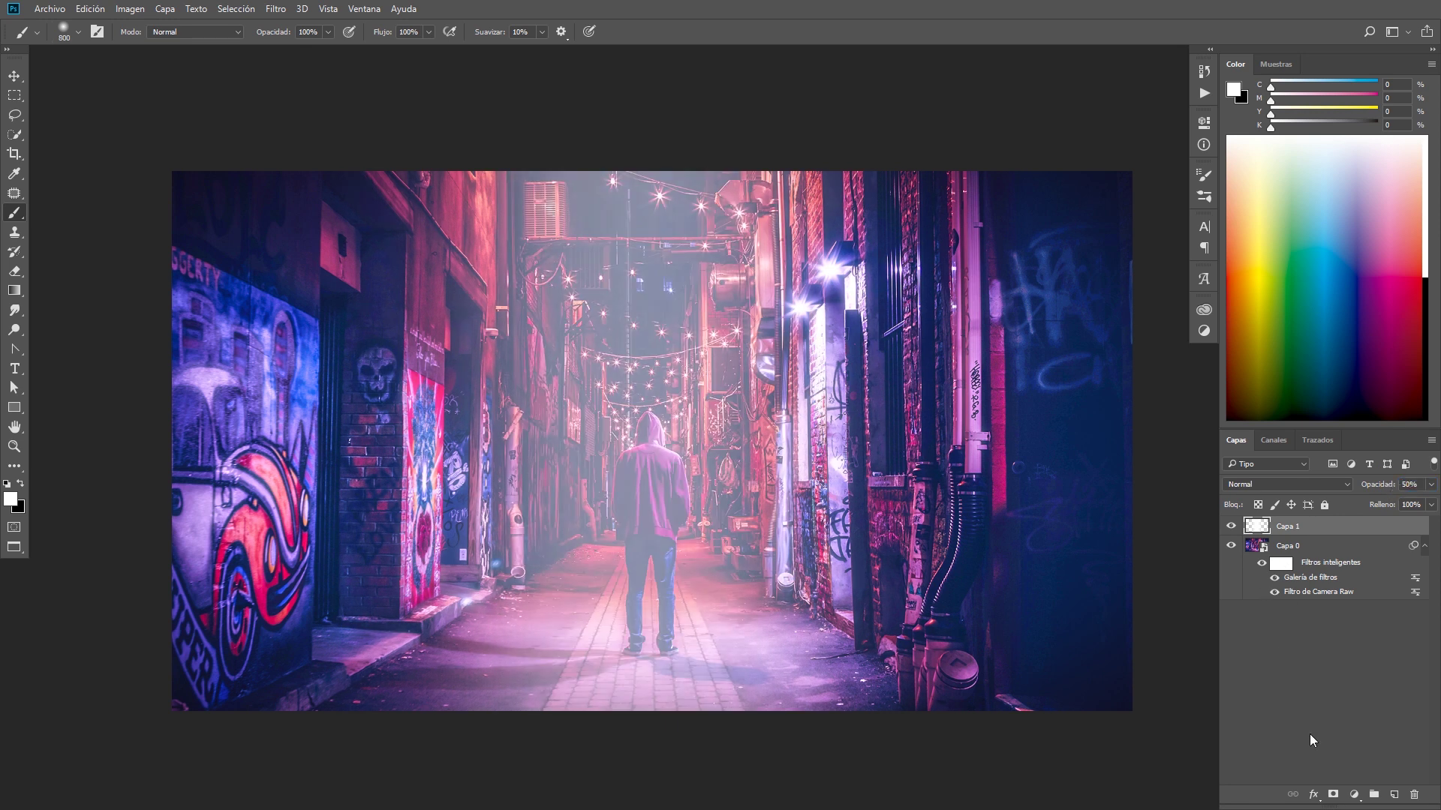
- Add a mask to Capa 1 and draw a vertical black-to-white gradient up from the bottom
{"action": "left_click", "coordinate": [1333, 799]}
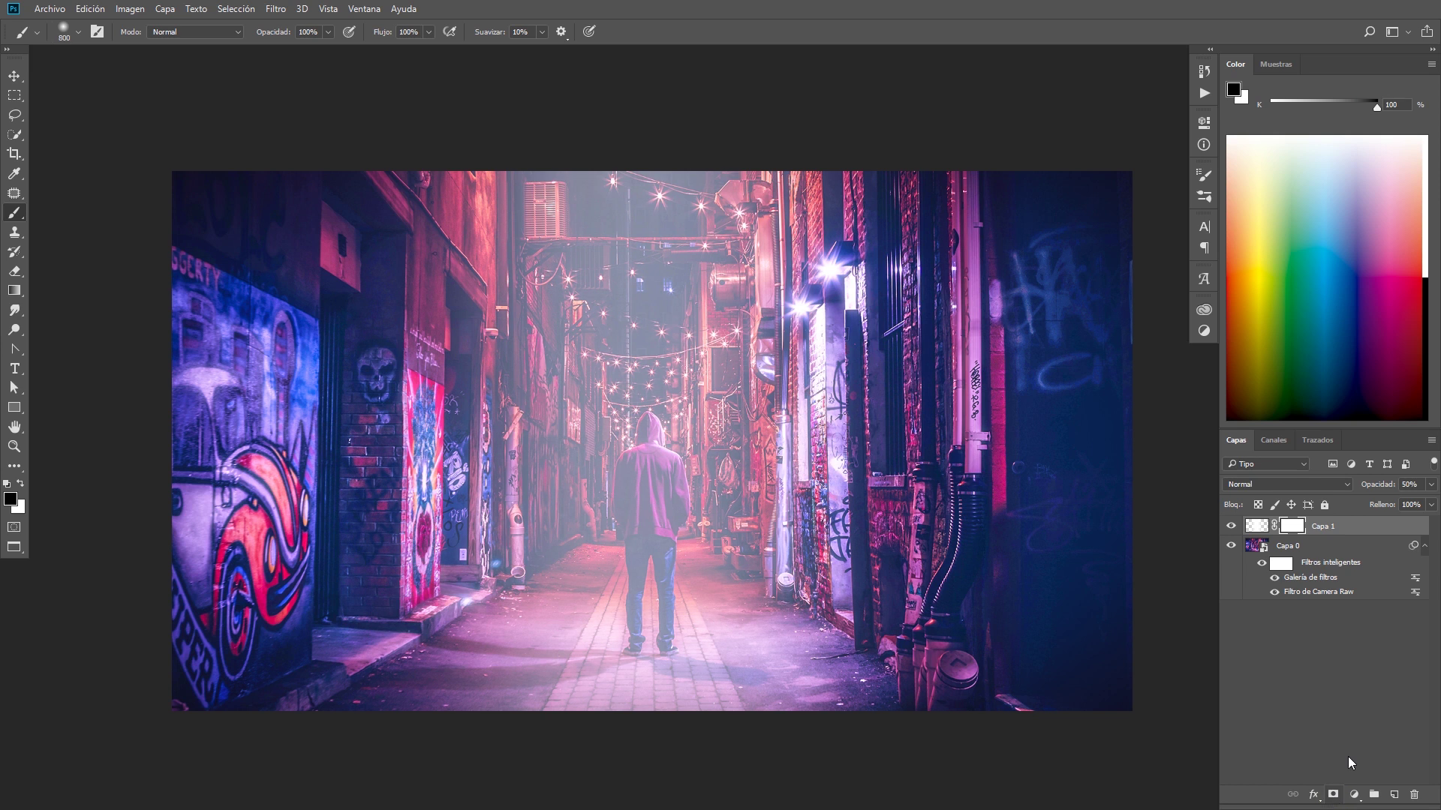
{"action": "left_click", "coordinate": [14, 290]}
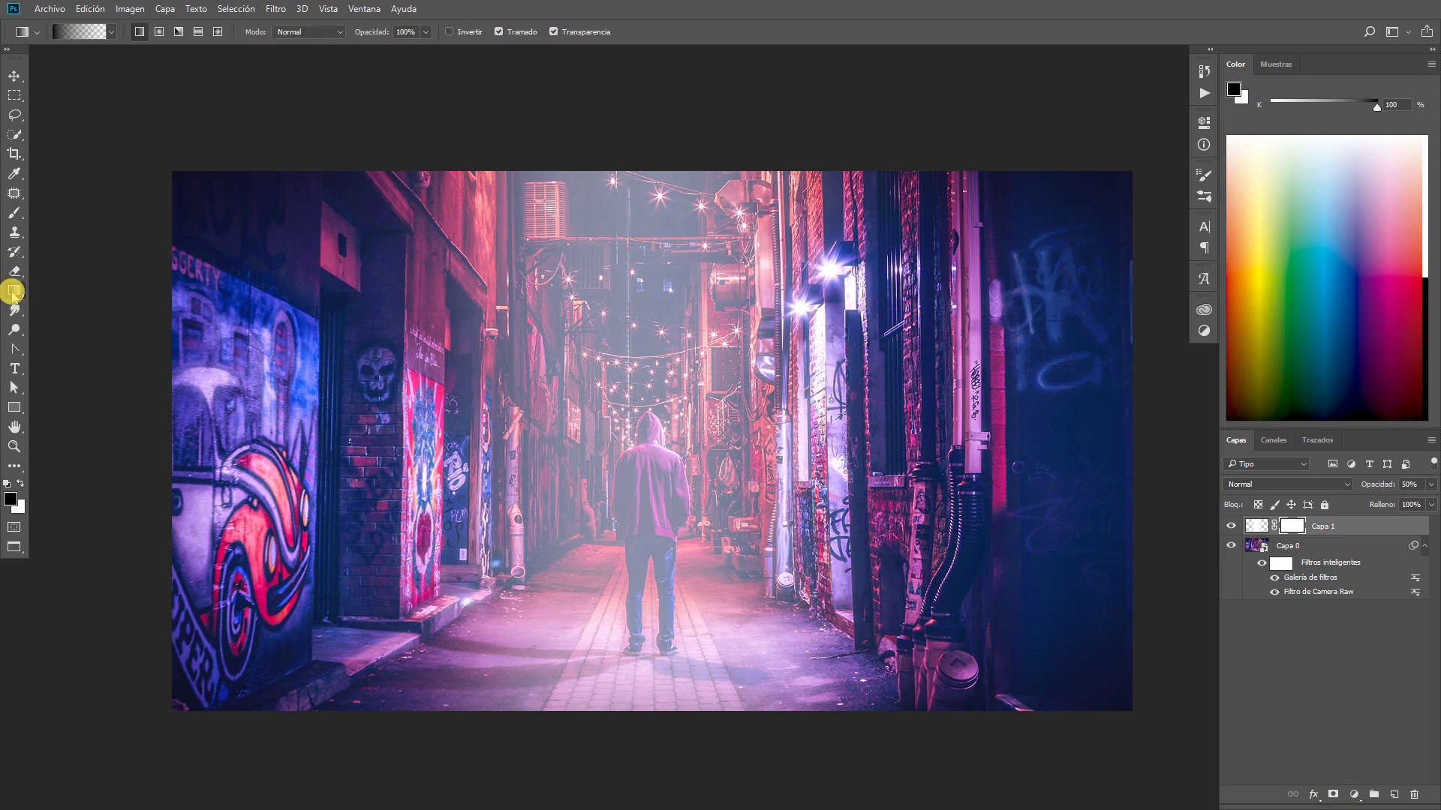
{"action": "left_click", "coordinate": [111, 35]}
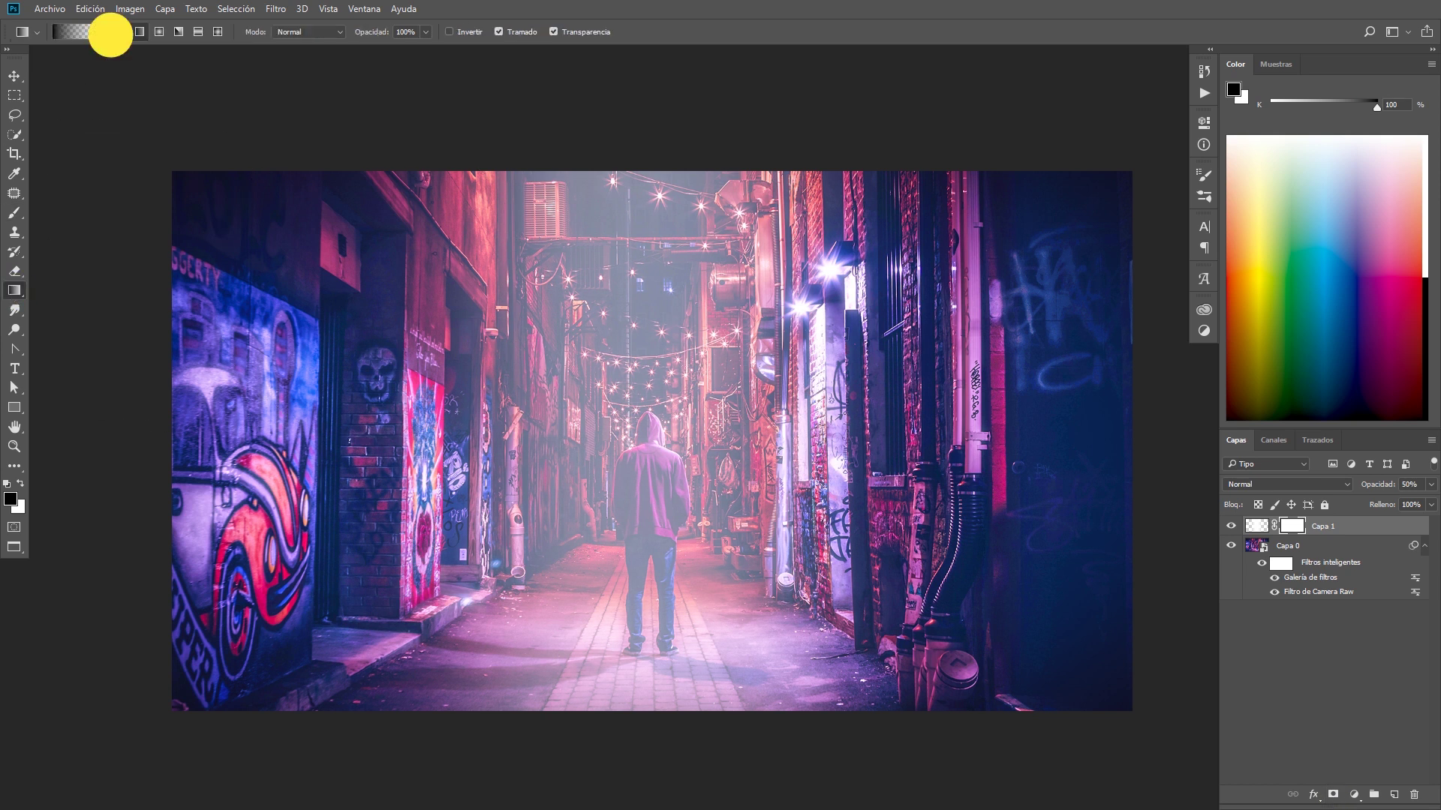
{"action": "left_click", "coordinate": [80, 64]}
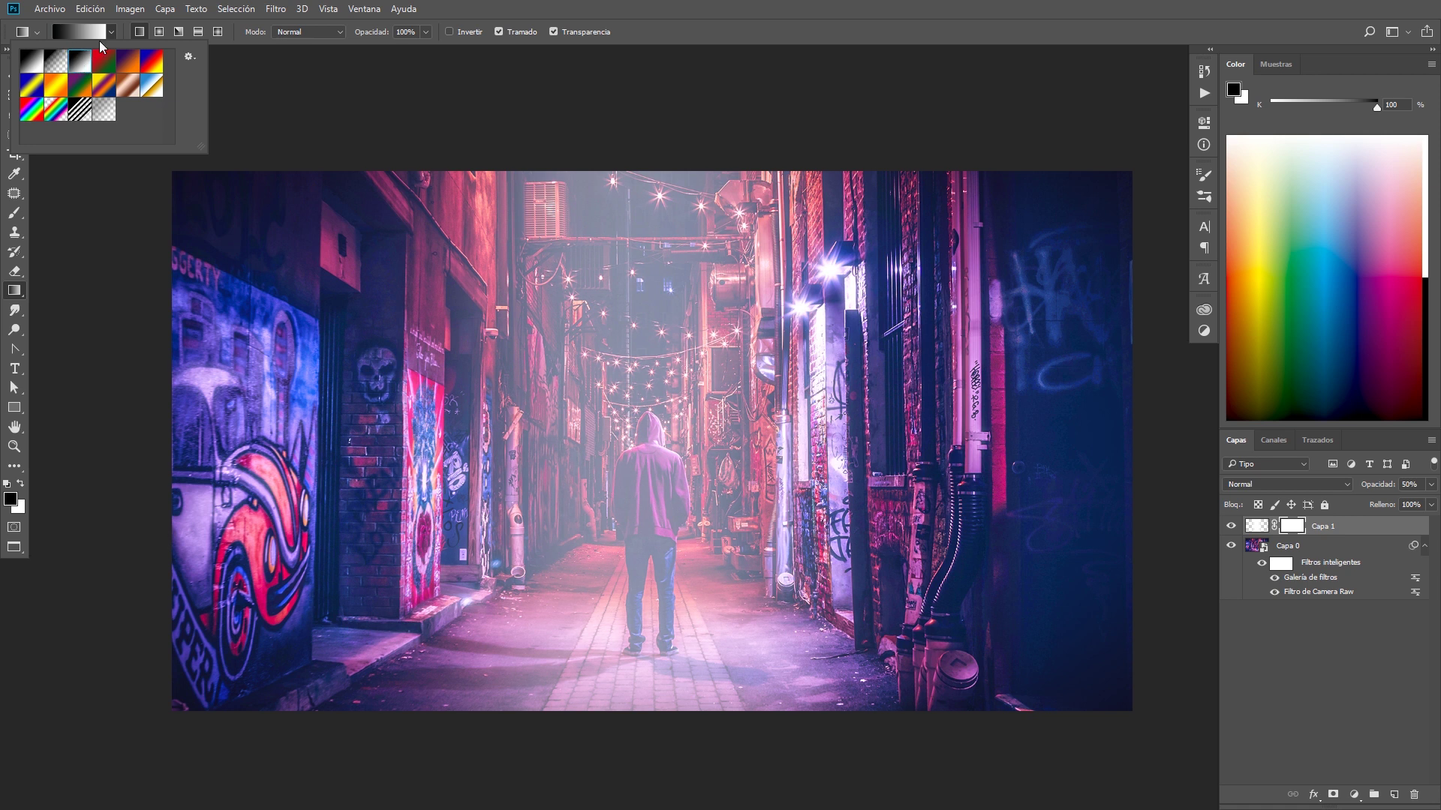
{"action": "left_click", "coordinate": [100, 43]}
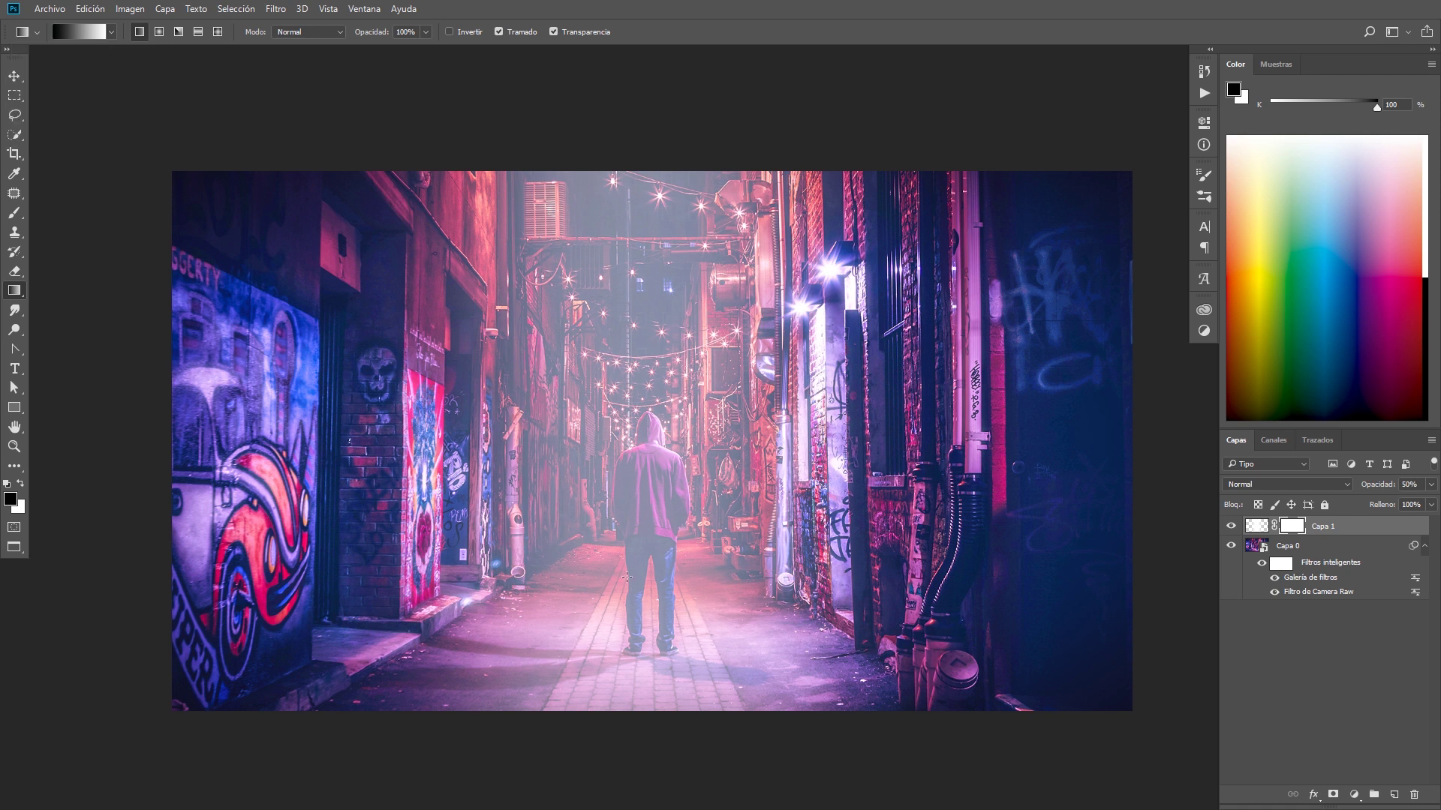
{"action": "key", "text": "shift"}
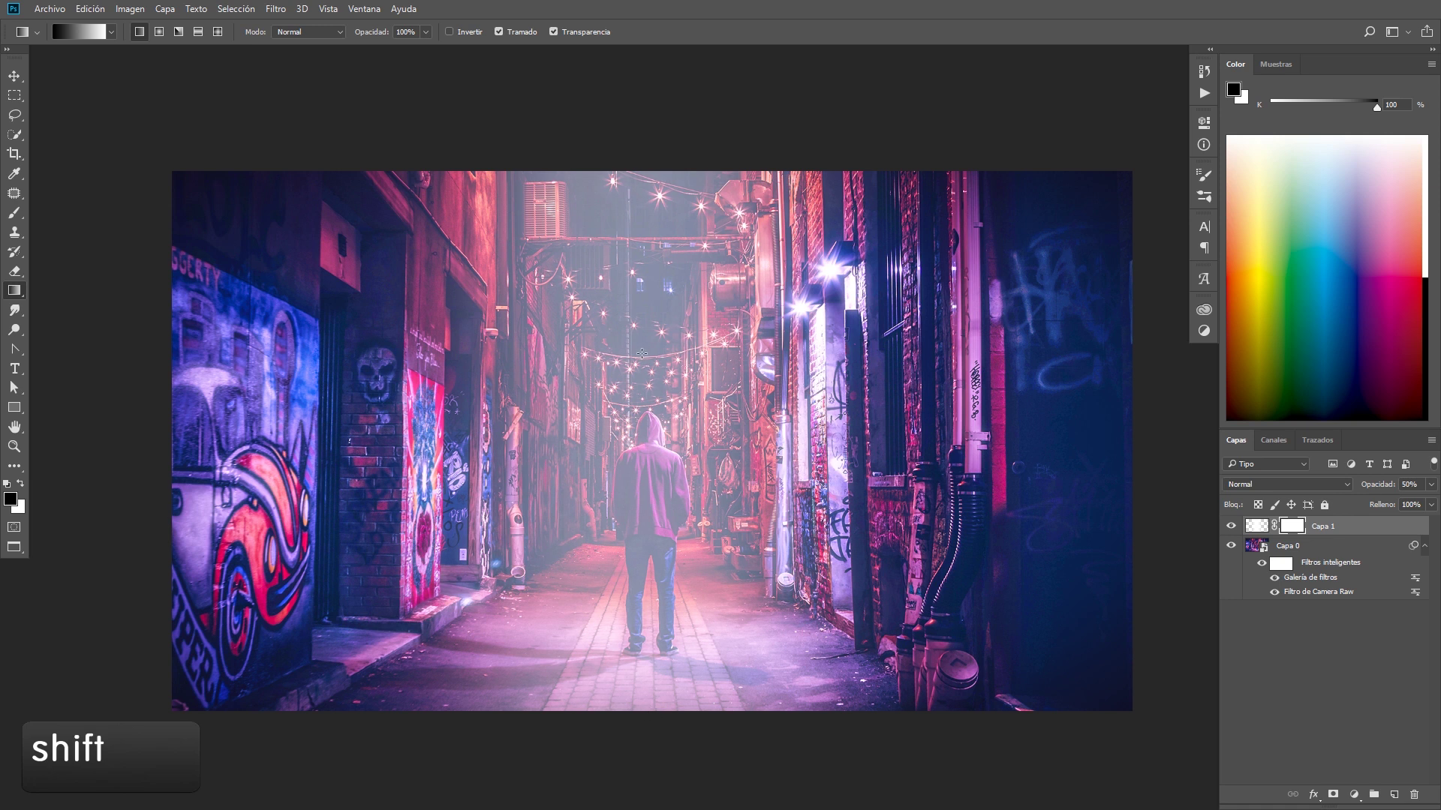
{"action": "left_click_drag", "start_coordinate": [651, 711], "coordinate": [650, 533]}
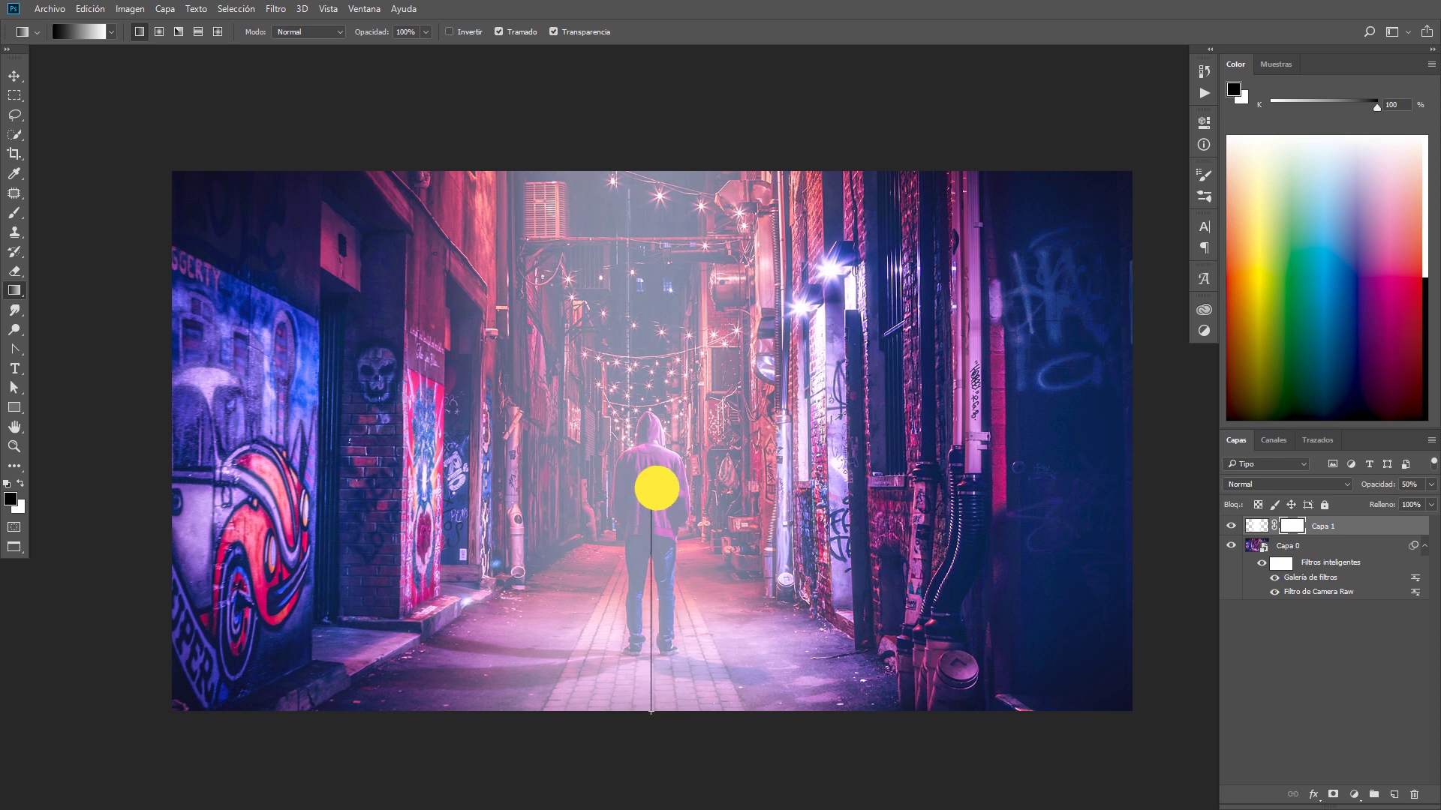
{"action": "left_click_drag", "start_coordinate": [650, 532], "coordinate": [647, 363]}
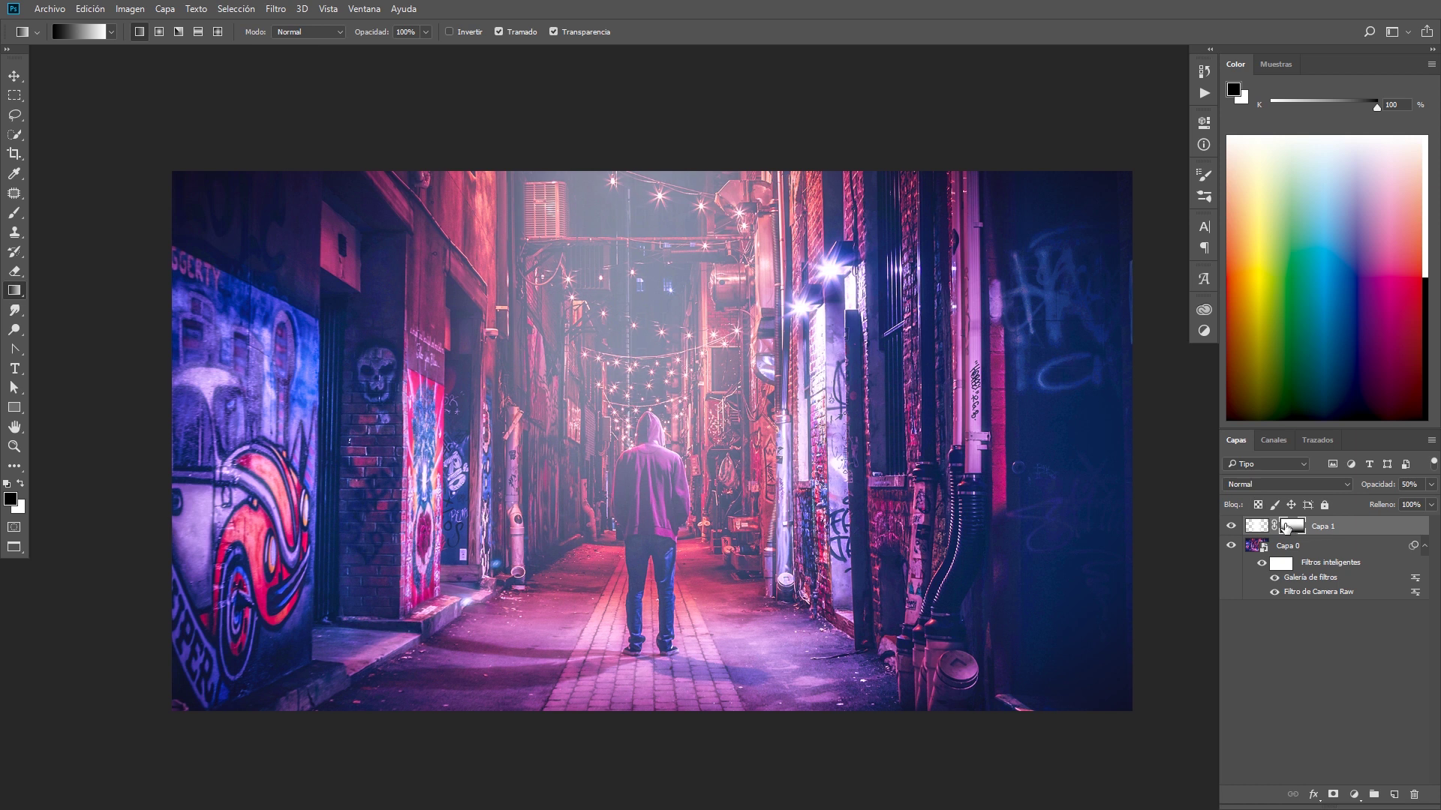
{"action": "mouse_move", "coordinate": [657, 482]}
{"action": "left_mouse_down"}
{"action": "mouse_move", "coordinate": [700, 515]}
{"action": "mouse_move", "coordinate": [685, 524]}
{"action": "mouse_move", "coordinate": [659, 425]}
{"action": "left_mouse_up"}
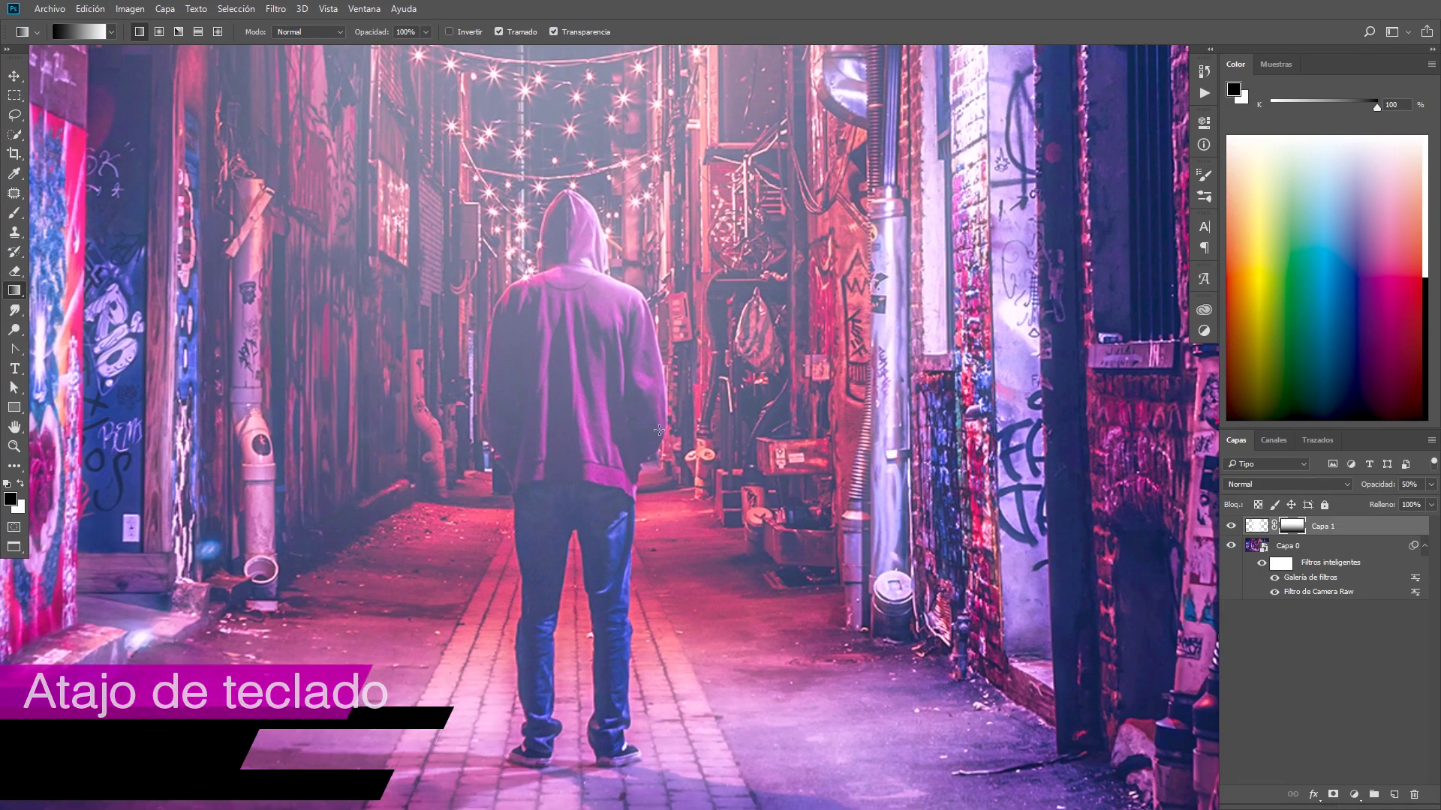
- Set up a 16 px brush at 40% opacity for painting the mask
{"action": "left_click", "coordinate": [14, 212]}
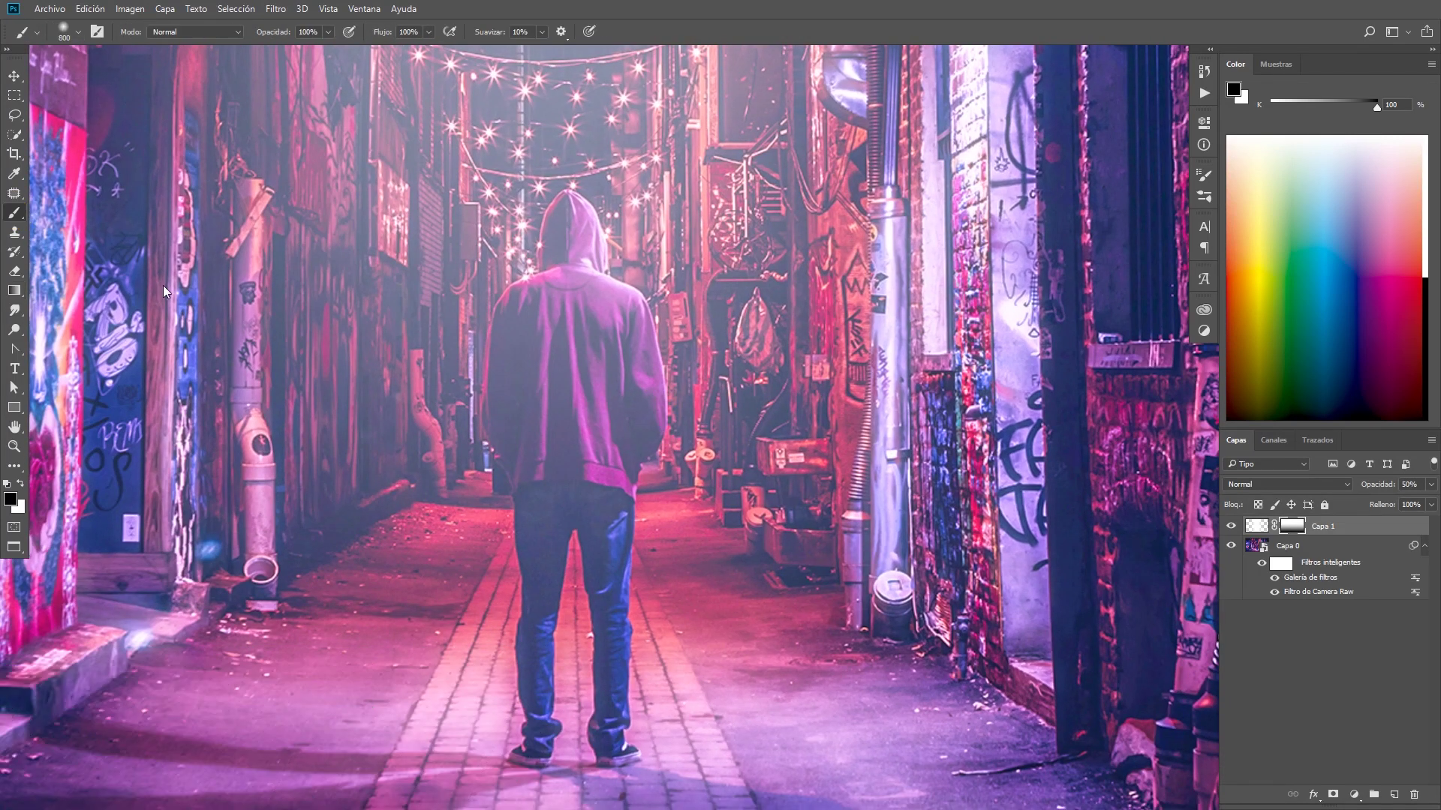
{"action": "left_click", "coordinate": [79, 31]}
{"action": "left_click_drag", "start_coordinate": [91, 74], "coordinate": [89, 75]}
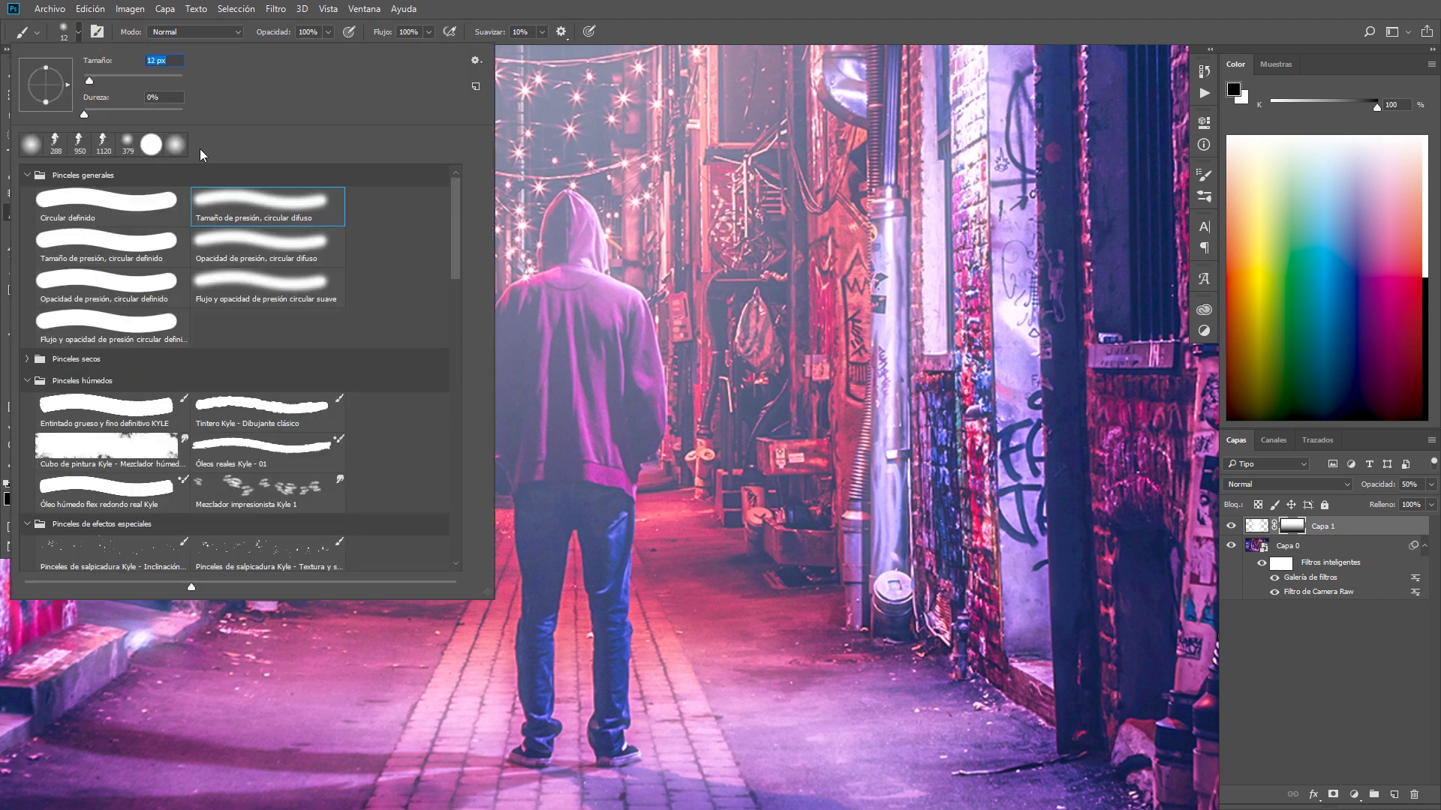
{"action": "left_click_drag", "start_coordinate": [89, 80], "coordinate": [92, 80]}
{"action": "key", "text": "Return"}
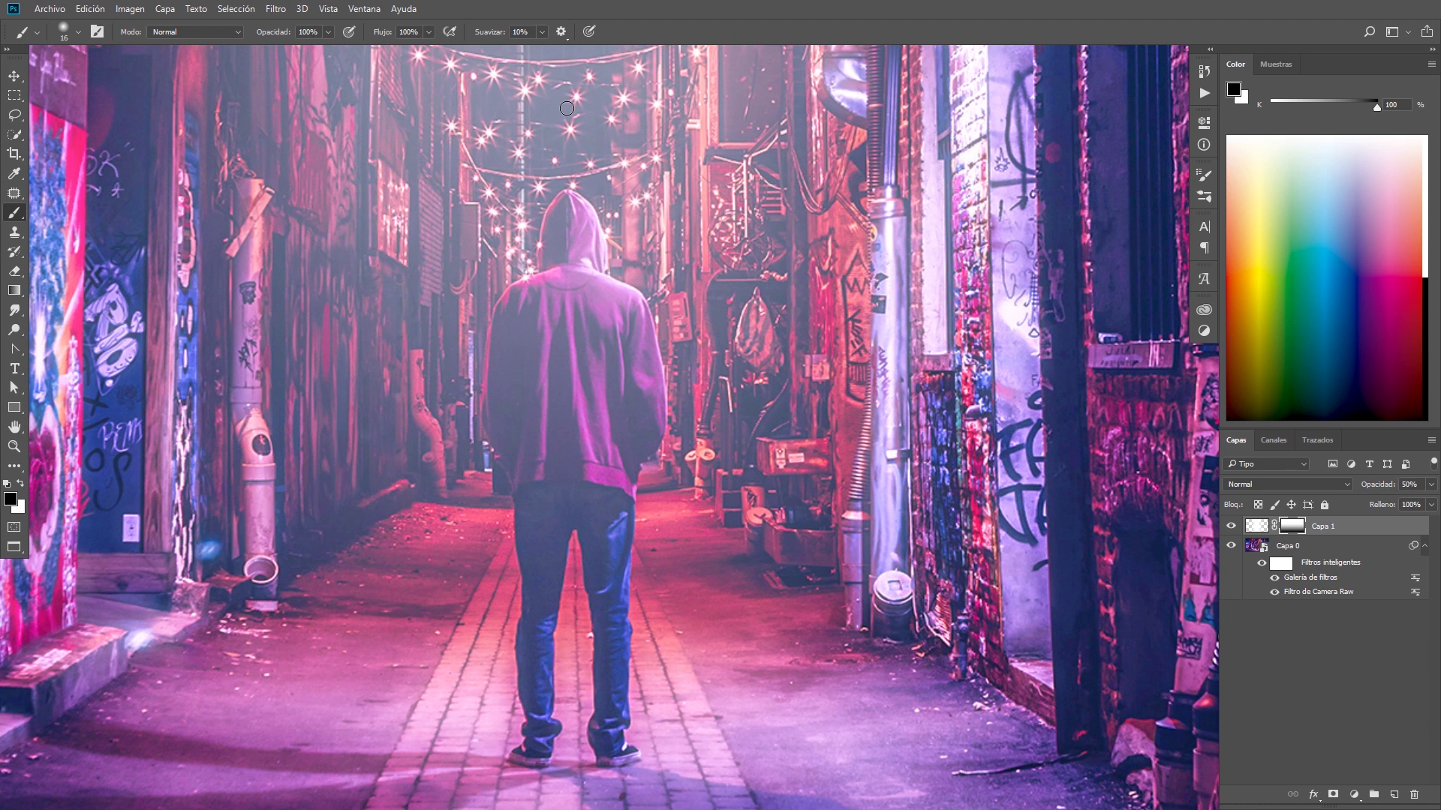
{"action": "left_click_drag", "start_coordinate": [317, 31], "coordinate": [279, 32]}
{"action": "type", "text": "40"}
- Paint the mask over the hoodie and hood, undoing and repainting stray strokes
{"action": "left_click_drag", "start_coordinate": [558, 318], "coordinate": [557, 367]}
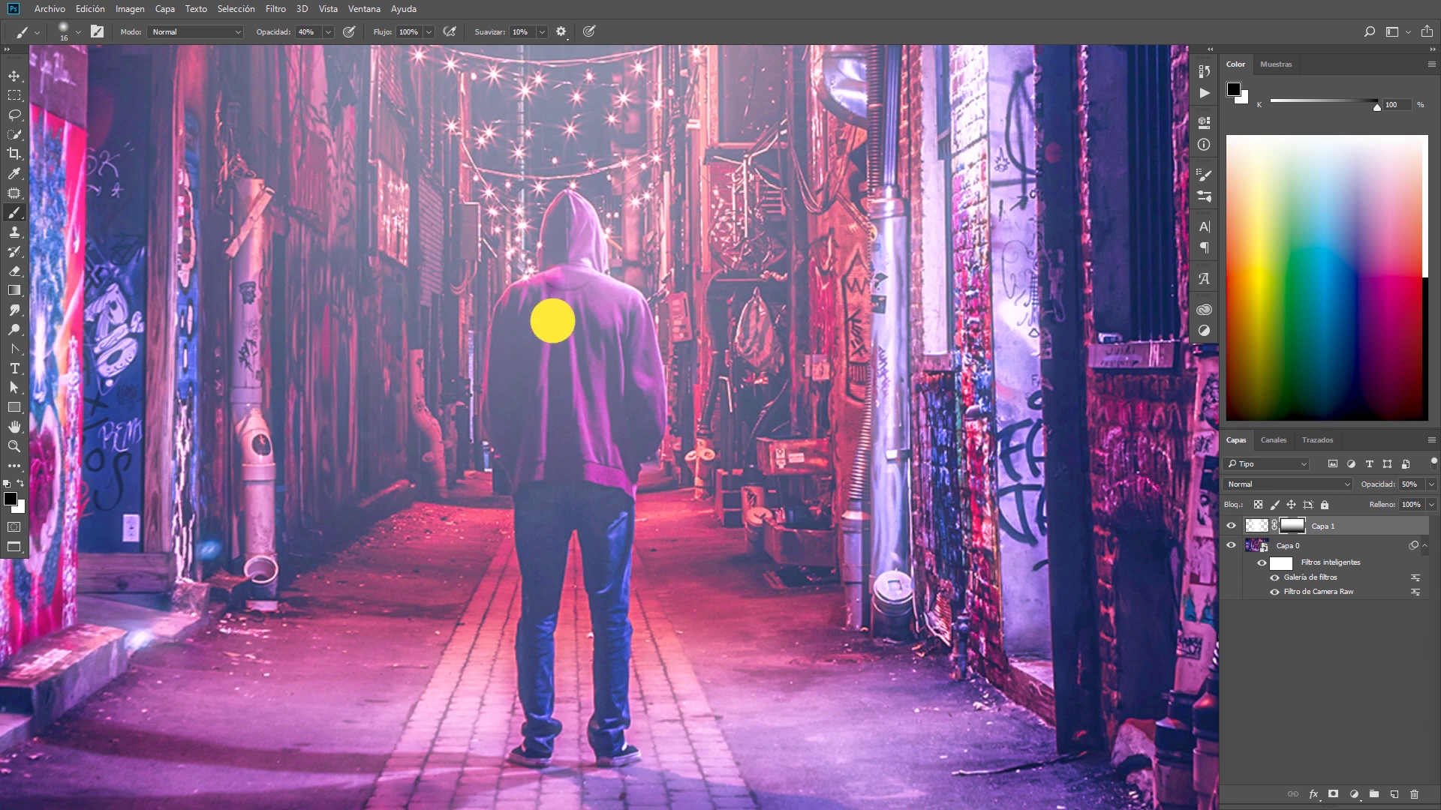
{"action": "left_click_drag", "start_coordinate": [558, 318], "coordinate": [560, 312]}
{"action": "mouse_move", "coordinate": [581, 364]}
{"action": "left_mouse_down"}
{"action": "mouse_move", "coordinate": [566, 286]}
{"action": "mouse_move", "coordinate": [560, 325]}
{"action": "mouse_move", "coordinate": [582, 296]}
{"action": "mouse_move", "coordinate": [610, 305]}
{"action": "mouse_move", "coordinate": [577, 302]}
{"action": "left_mouse_up"}
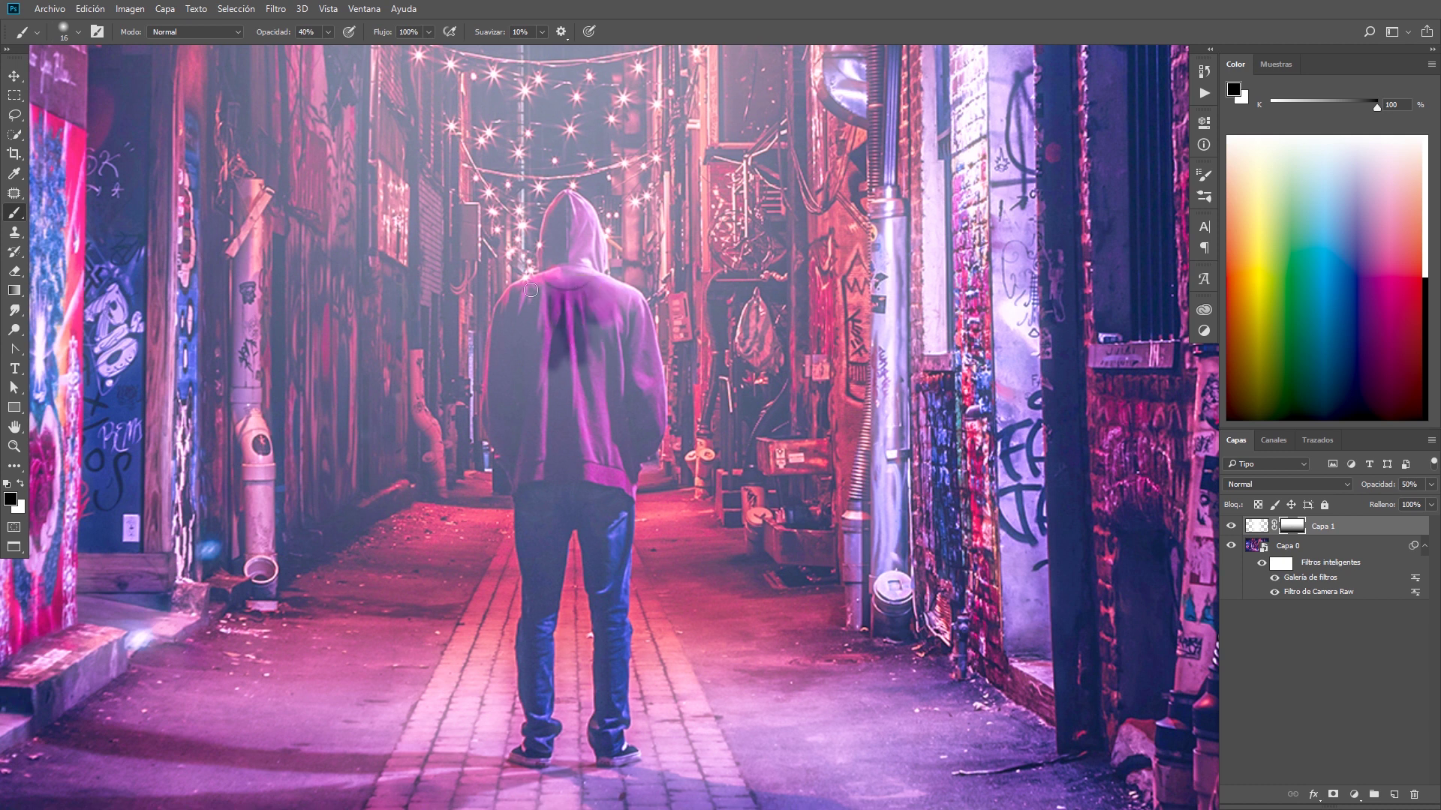
{"action": "left_click", "coordinate": [572, 252]}
{"action": "left_click", "coordinate": [577, 250]}
{"action": "left_click", "coordinate": [579, 238]}
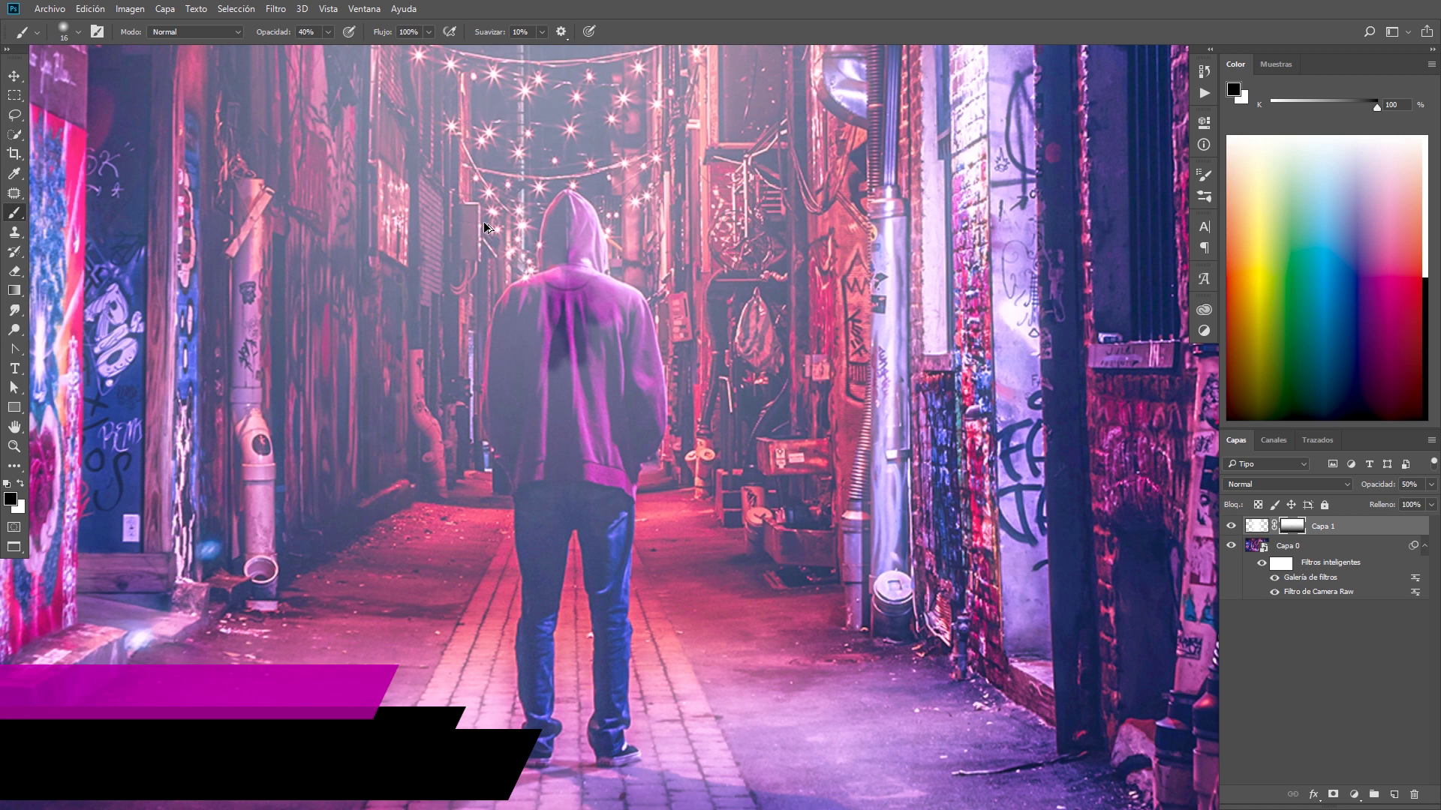
{"action": "key", "text": "ctrl+alt+z"}
{"action": "key", "text": "ctrl+alt+z"}
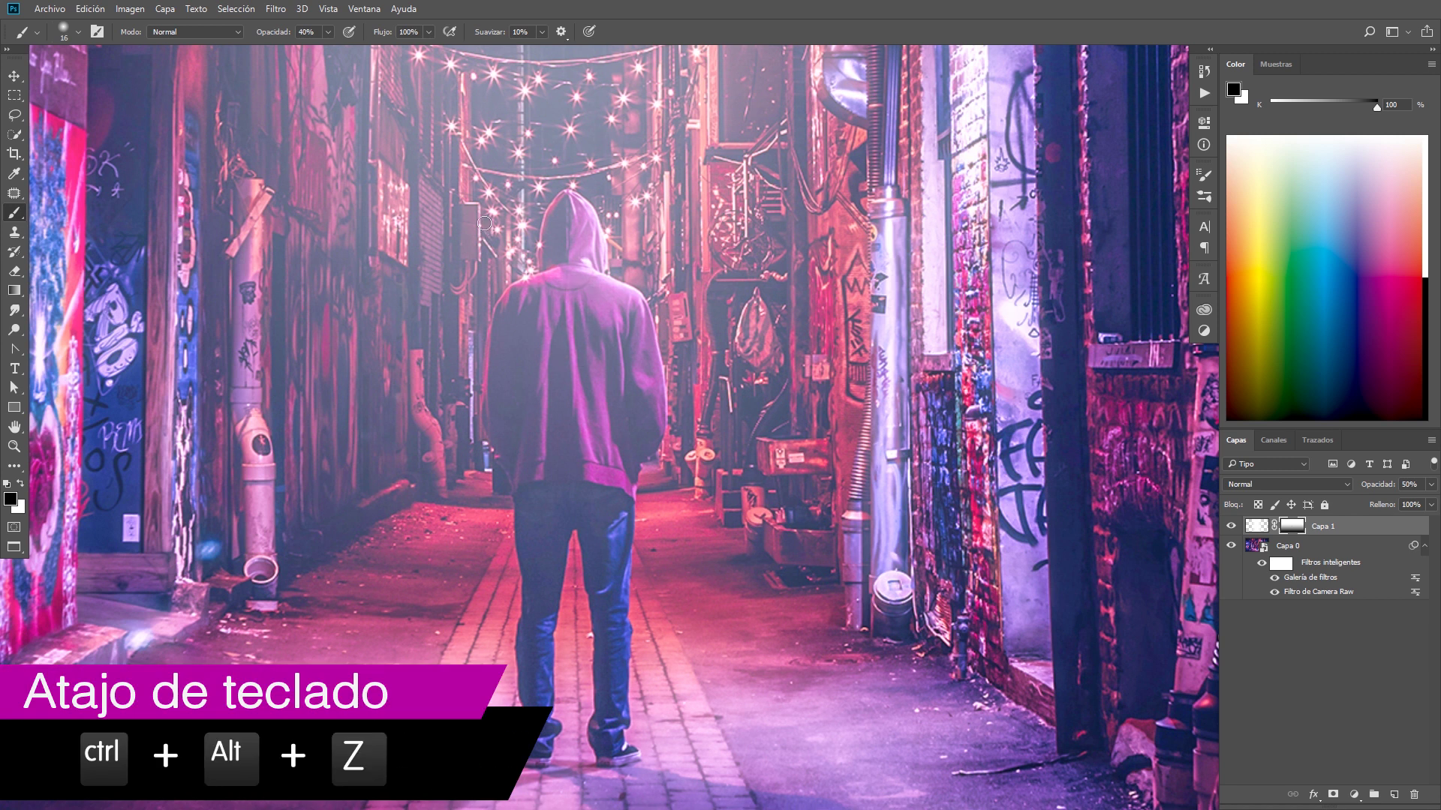
{"action": "left_click", "coordinate": [564, 198]}
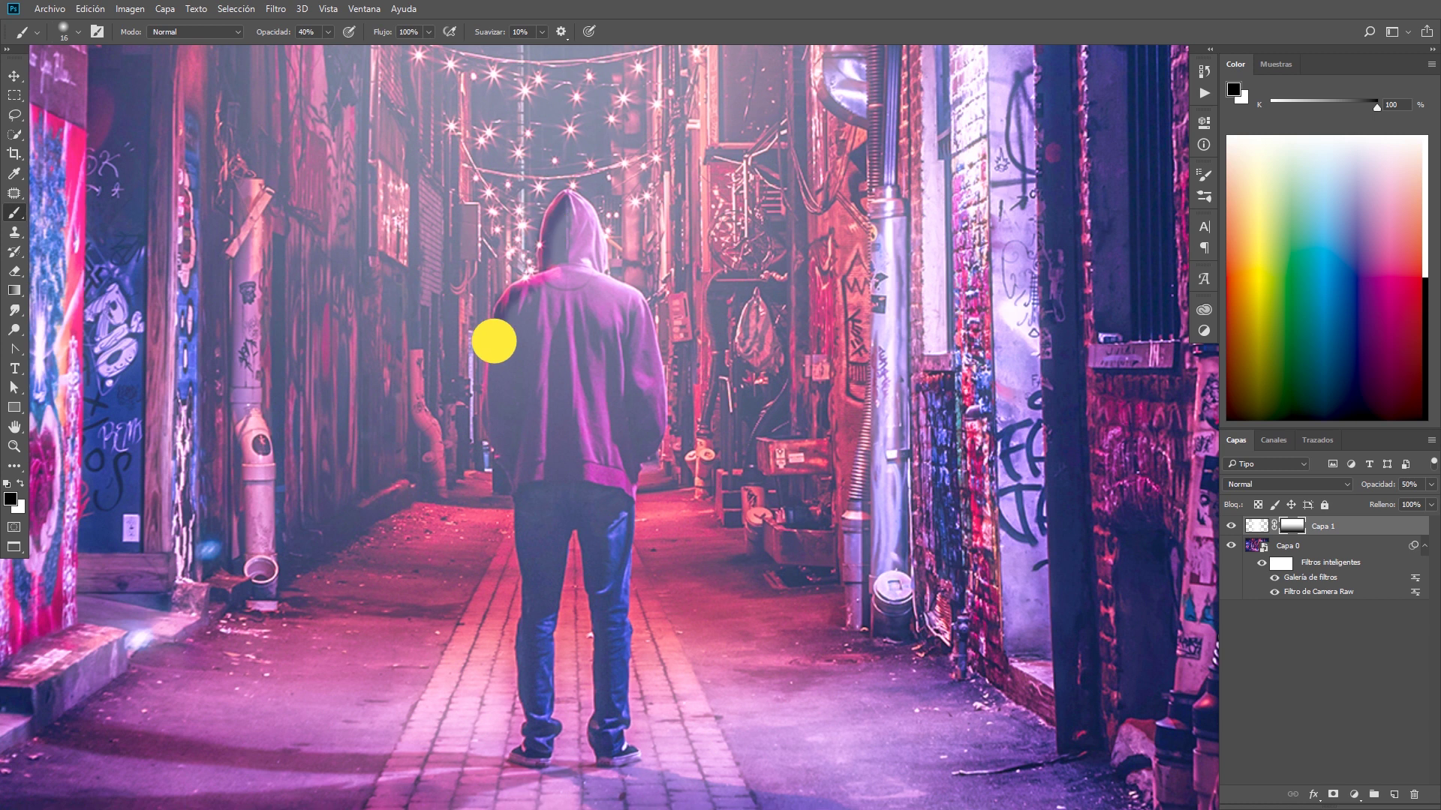
{"action": "mouse_move", "coordinate": [564, 199]}
{"action": "left_mouse_down"}
{"action": "mouse_move", "coordinate": [516, 485]}
{"action": "mouse_move", "coordinate": [601, 706]}
{"action": "mouse_move", "coordinate": [627, 476]}
{"action": "mouse_move", "coordinate": [658, 408]}
{"action": "mouse_move", "coordinate": [572, 228]}
{"action": "mouse_move", "coordinate": [498, 373]}
{"action": "mouse_move", "coordinate": [525, 312]}
{"action": "mouse_move", "coordinate": [556, 500]}
{"action": "mouse_move", "coordinate": [588, 521]}
{"action": "mouse_move", "coordinate": [605, 296]}
{"action": "mouse_move", "coordinate": [563, 218]}
{"action": "mouse_move", "coordinate": [530, 431]}
{"action": "mouse_move", "coordinate": [550, 538]}
{"action": "mouse_move", "coordinate": [596, 422]}
{"action": "mouse_move", "coordinate": [597, 688]}
{"action": "mouse_move", "coordinate": [533, 473]}
{"action": "left_mouse_up"}
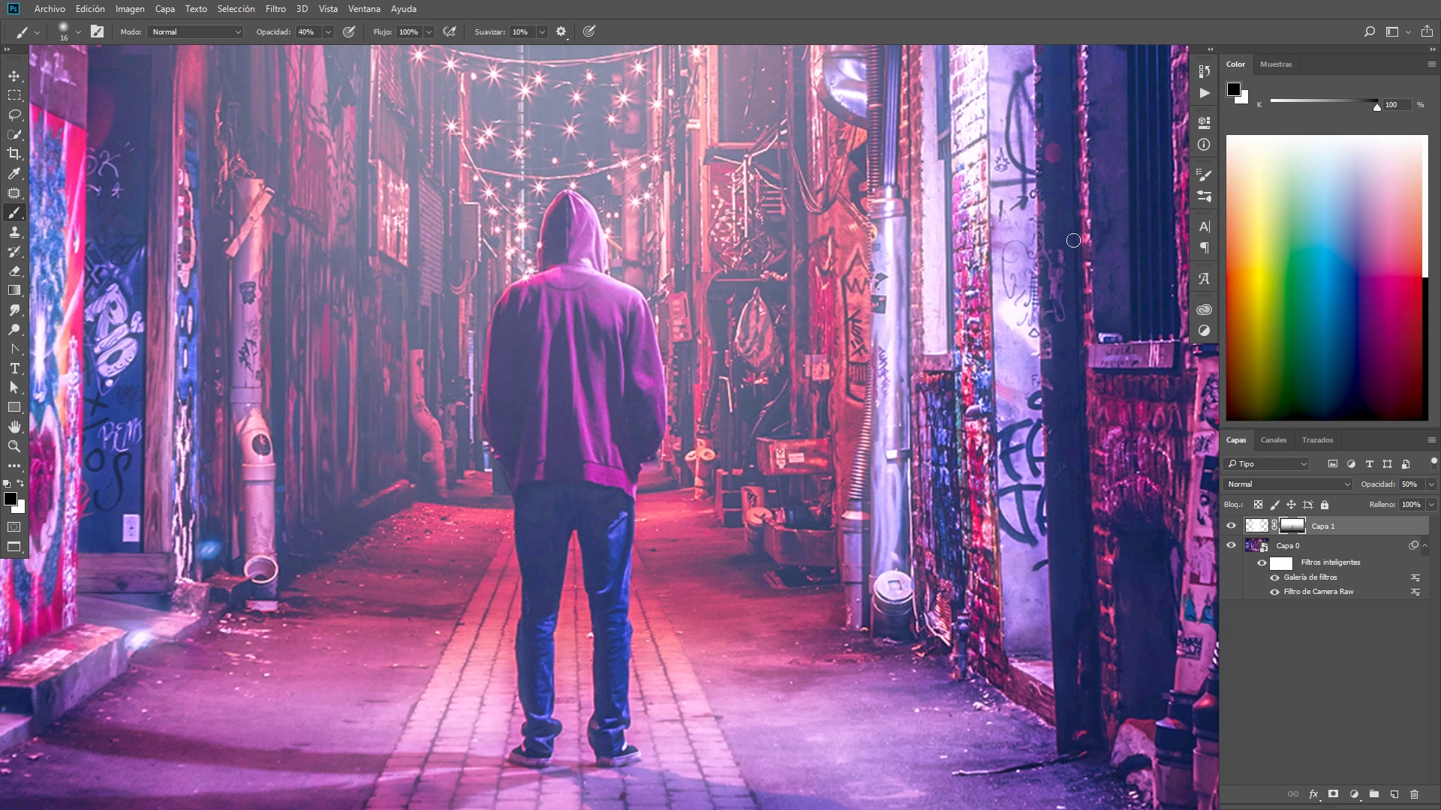
- Step back in History to before the brush strokes and fit the whole photo in view
{"action": "left_click", "coordinate": [1201, 75]}
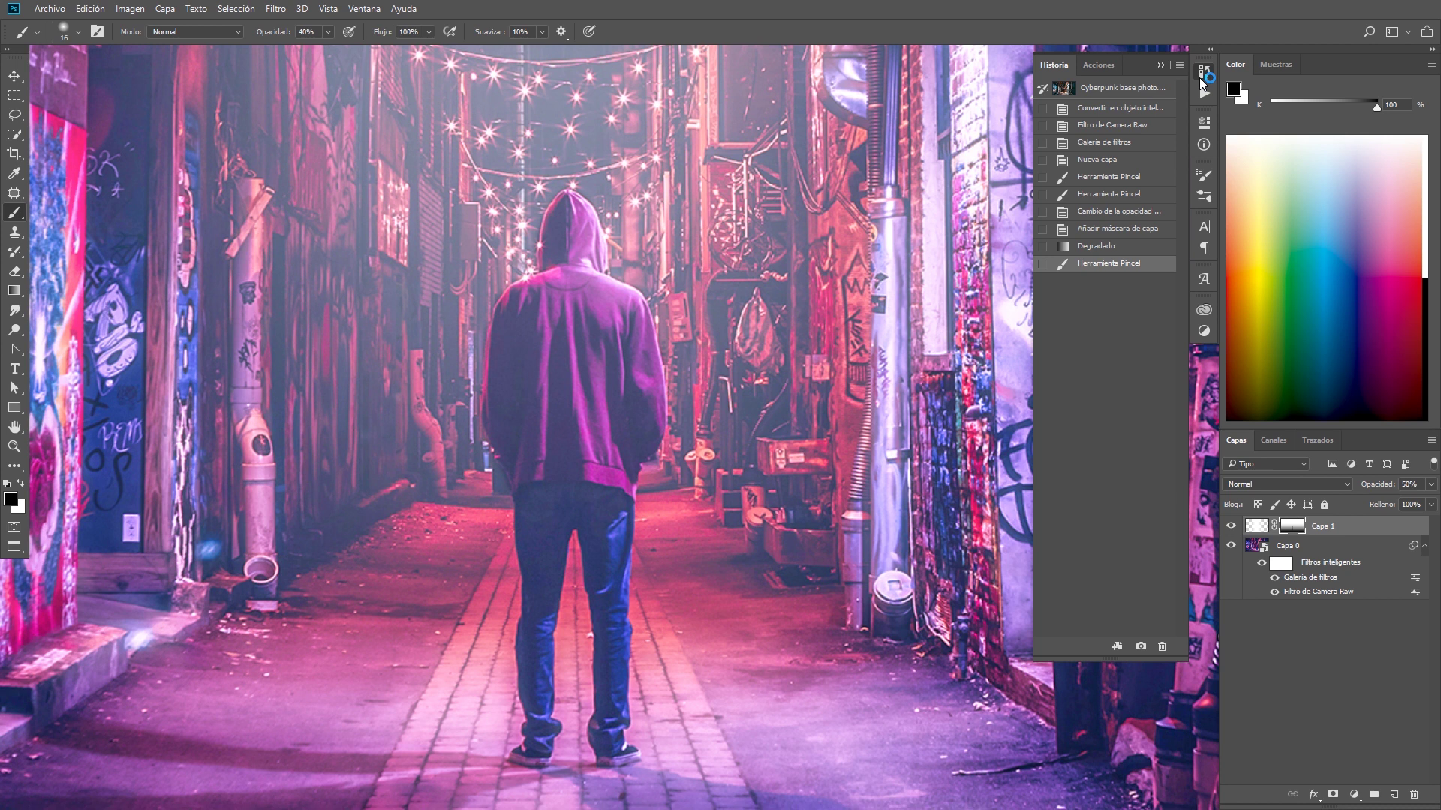
{"action": "left_click", "coordinate": [1104, 248]}
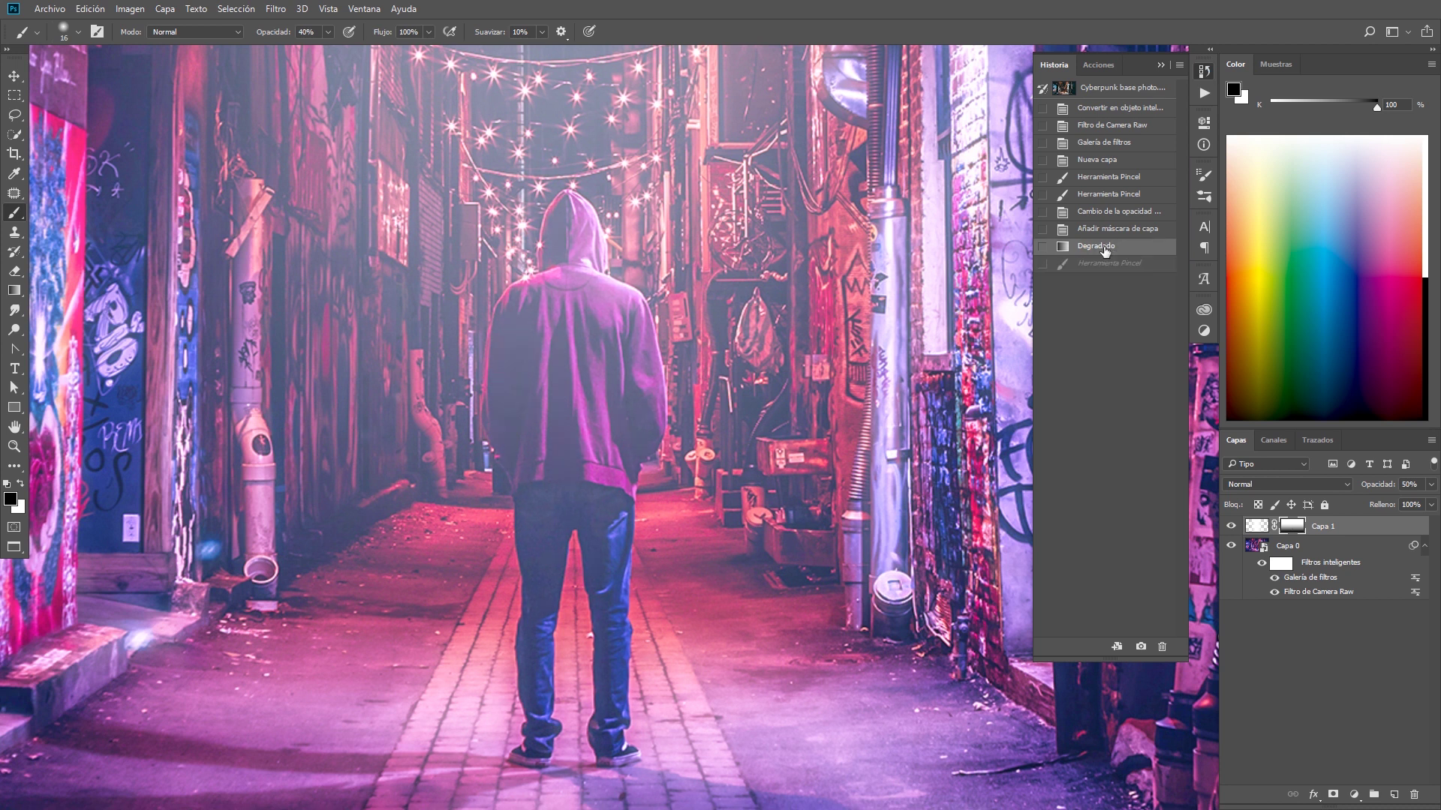
{"action": "key", "text": "ctrl+0"}
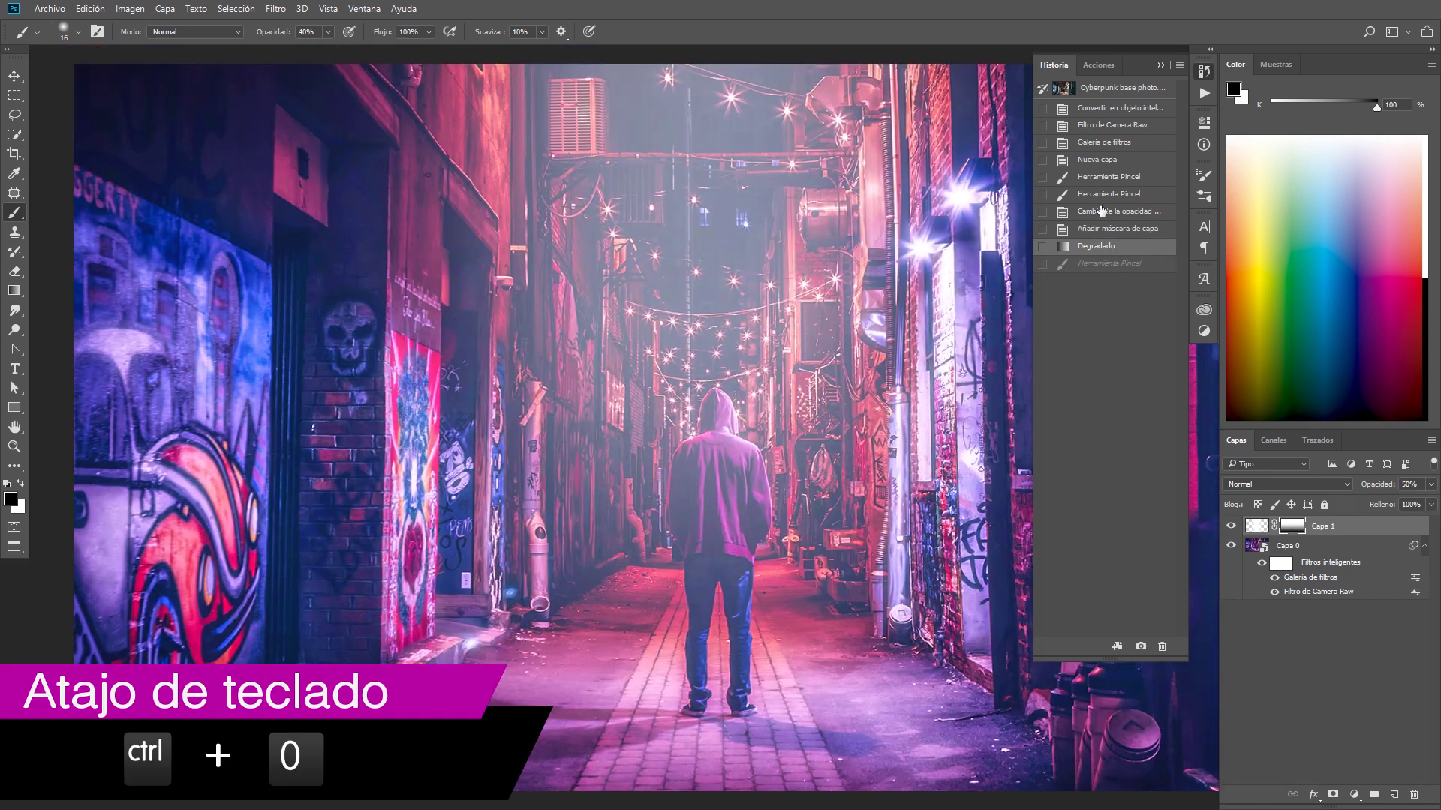
{"action": "left_click_drag", "start_coordinate": [691, 338], "coordinate": [567, 316]}
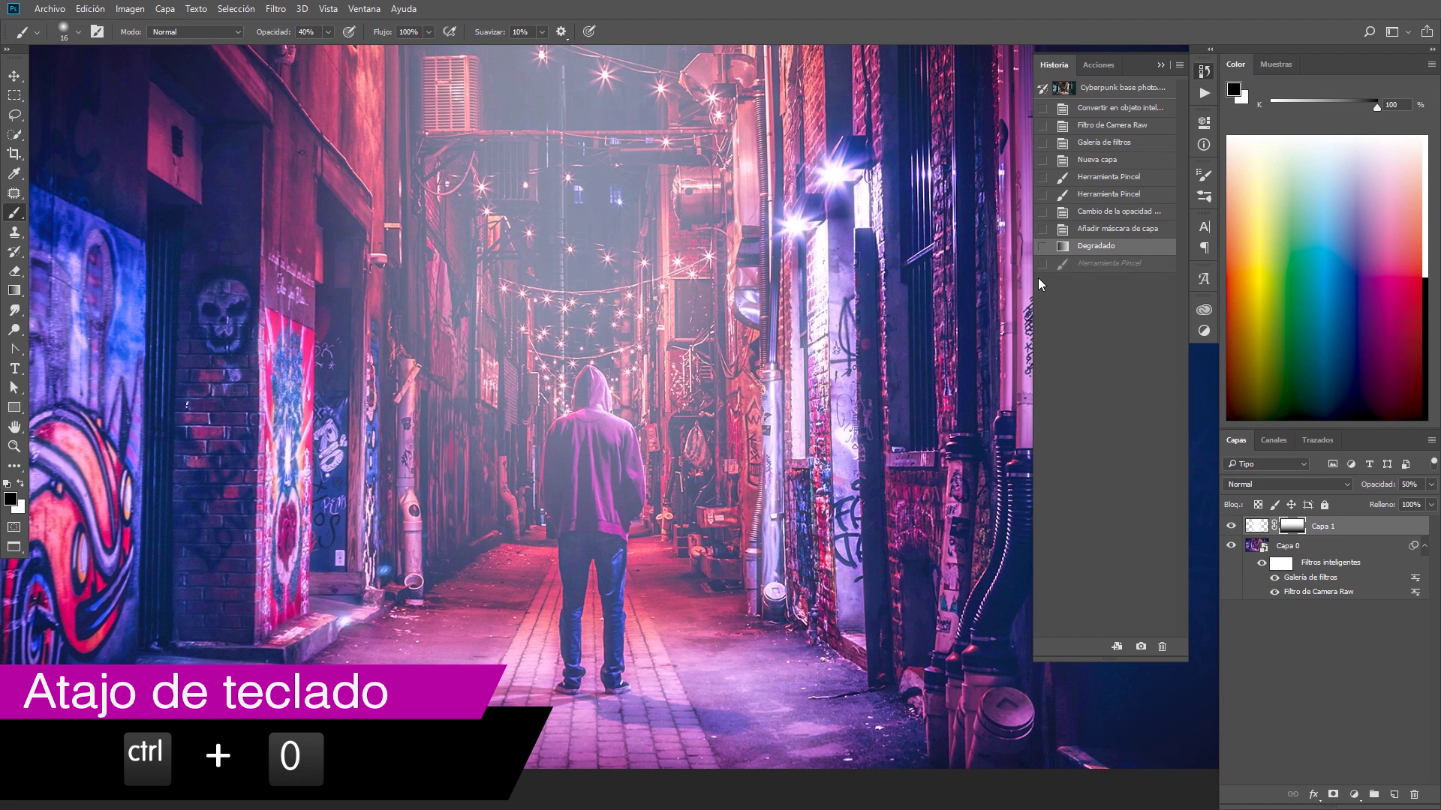
- Compare the figure with and without the brush stroke, keeping the darkened stroke
{"action": "left_click", "coordinate": [1100, 264]}
{"action": "left_click", "coordinate": [1096, 249]}
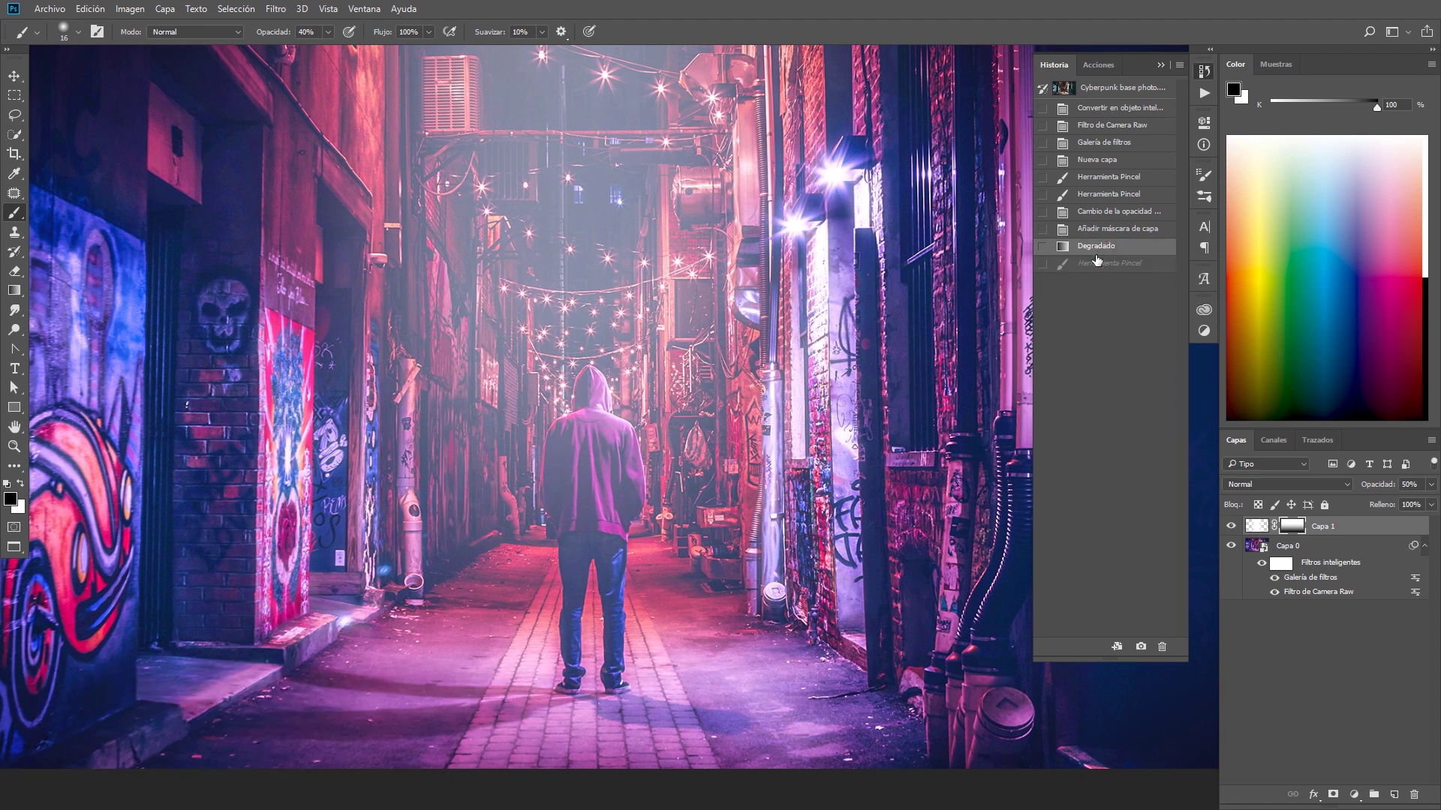
{"action": "left_click", "coordinate": [1098, 262]}
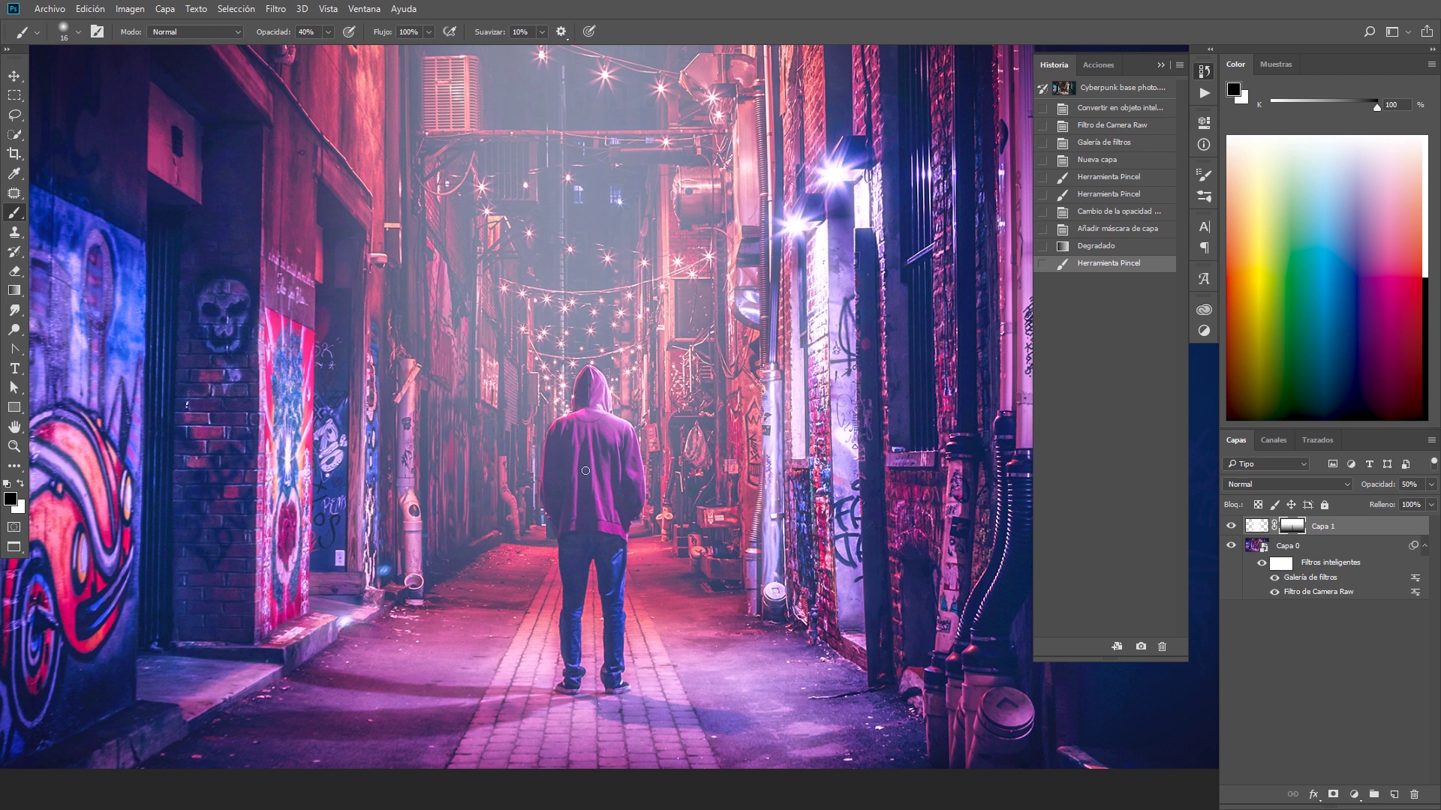
{"action": "left_click", "coordinate": [1084, 245]}
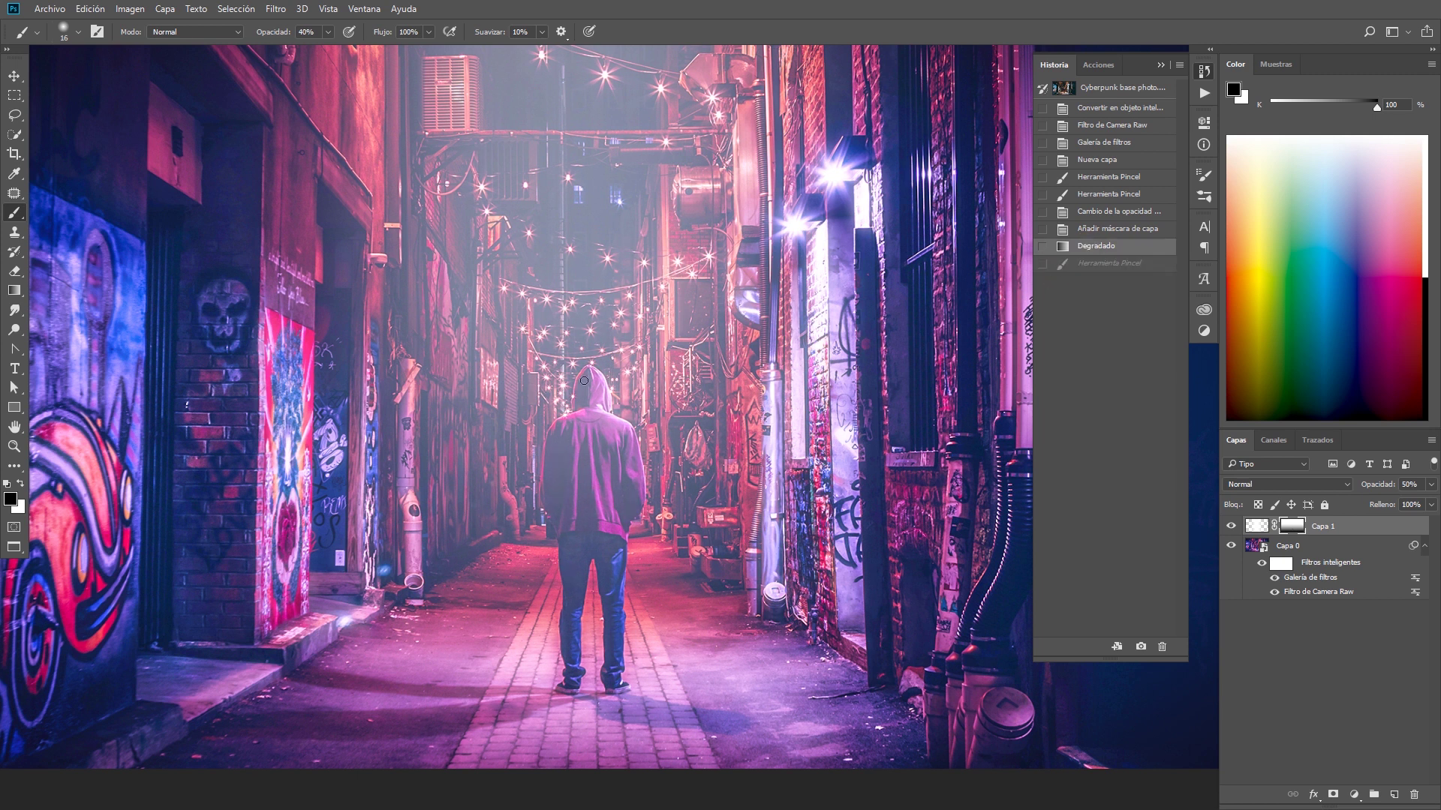
{"action": "left_click", "coordinate": [1116, 263]}
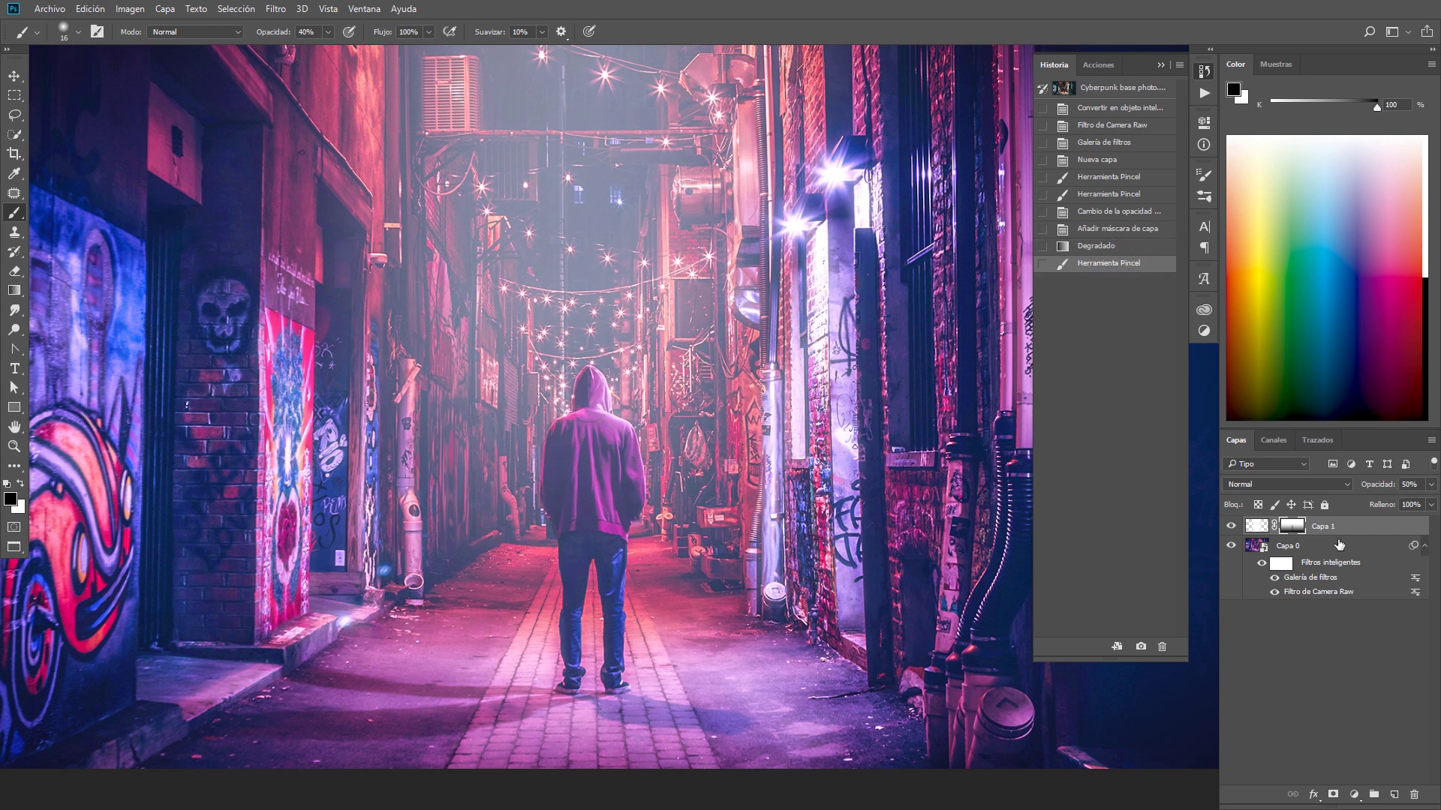
- Add new layer Capa 2 and render Nubes clouds onto it
{"action": "left_click", "coordinate": [1393, 794]}
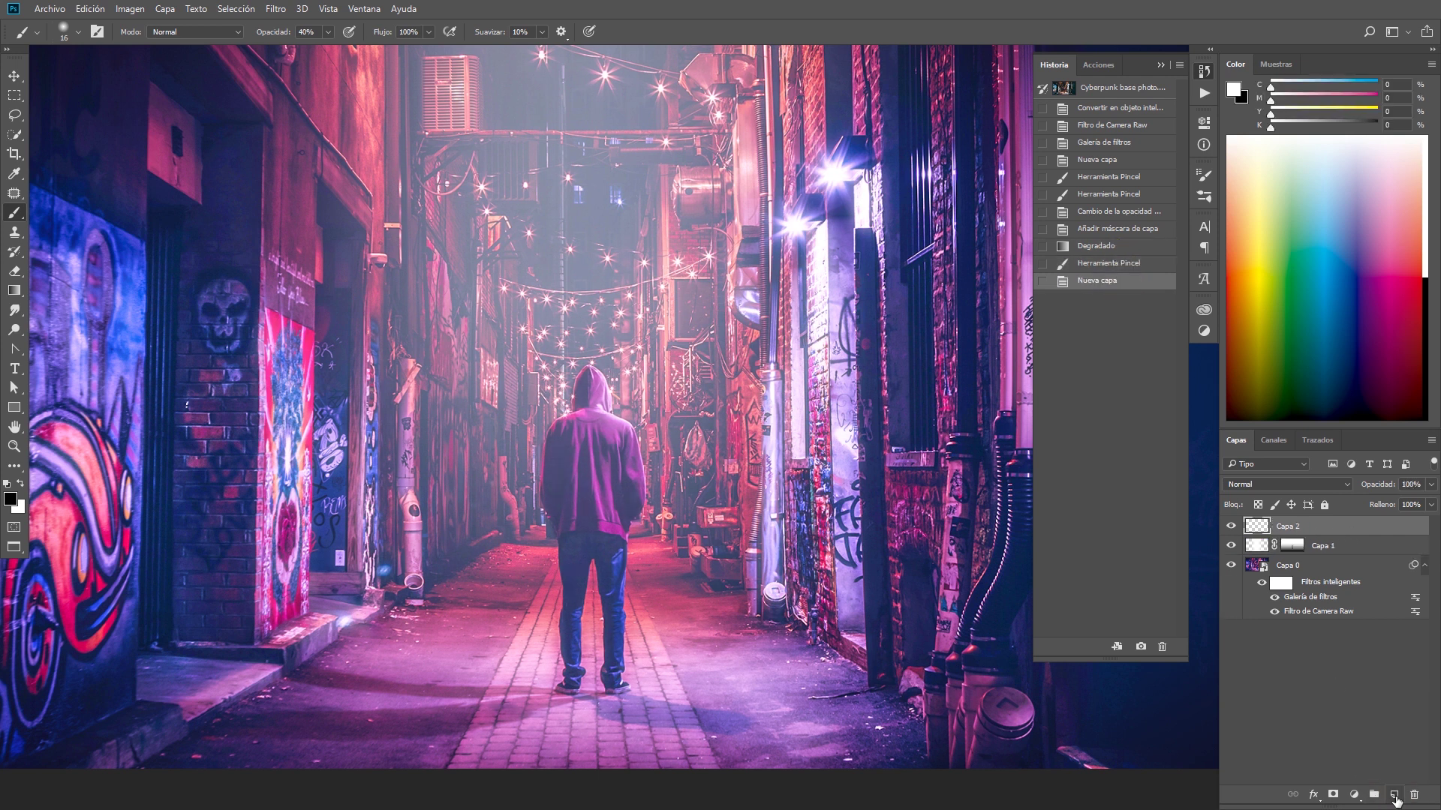
{"action": "key", "text": "x"}
{"action": "left_click", "coordinate": [276, 8]}
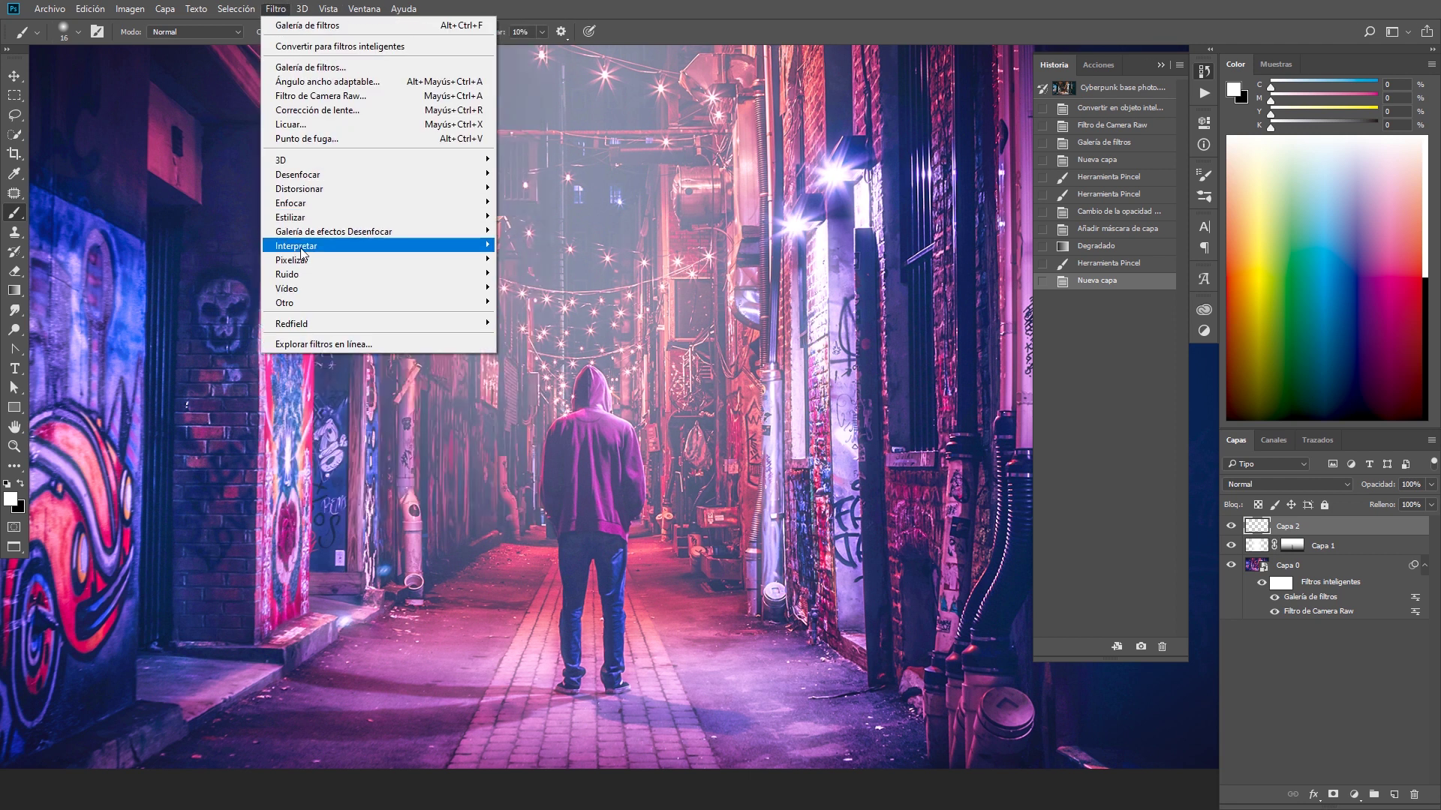
{"action": "mouse_move", "coordinate": [296, 245]}
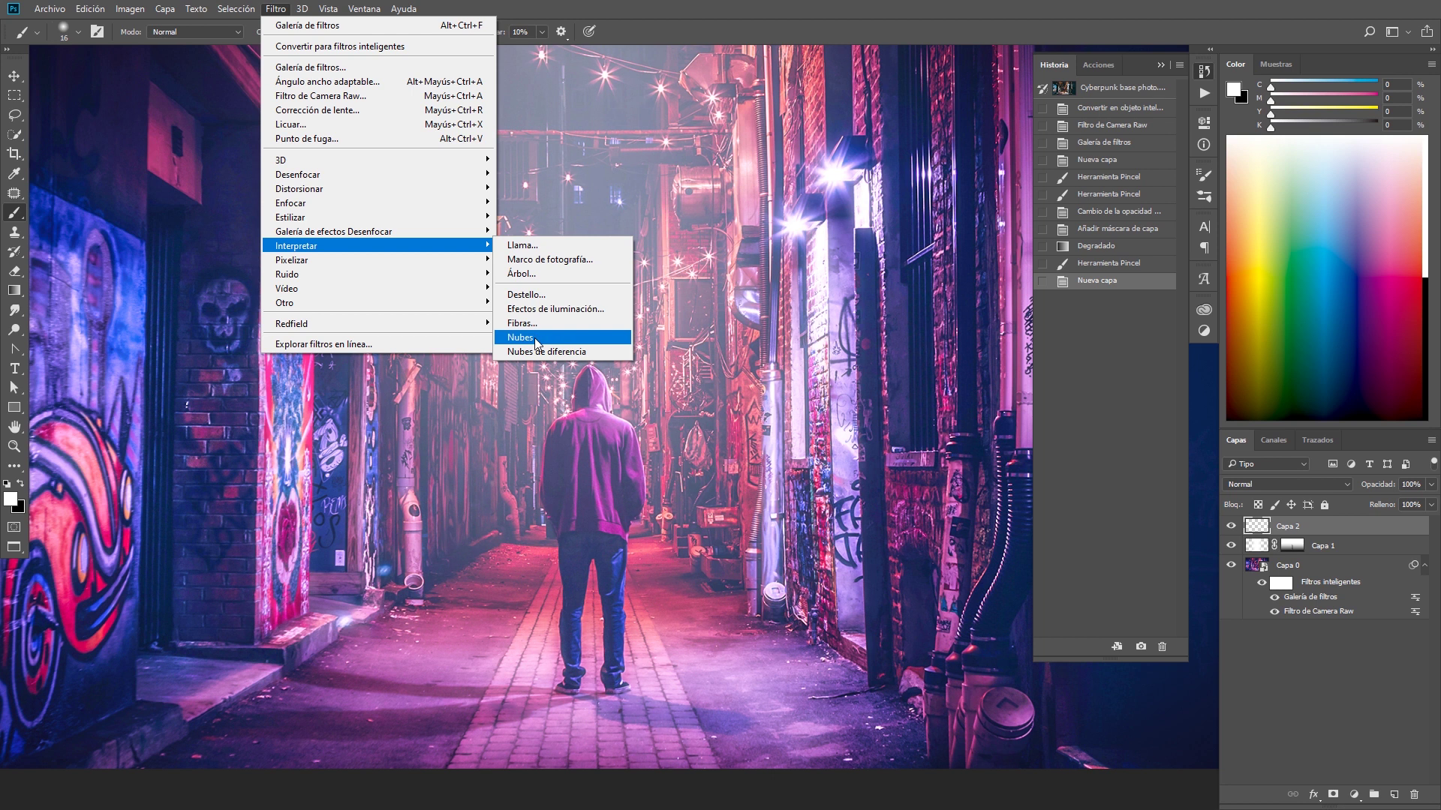
{"action": "left_click", "coordinate": [535, 337]}
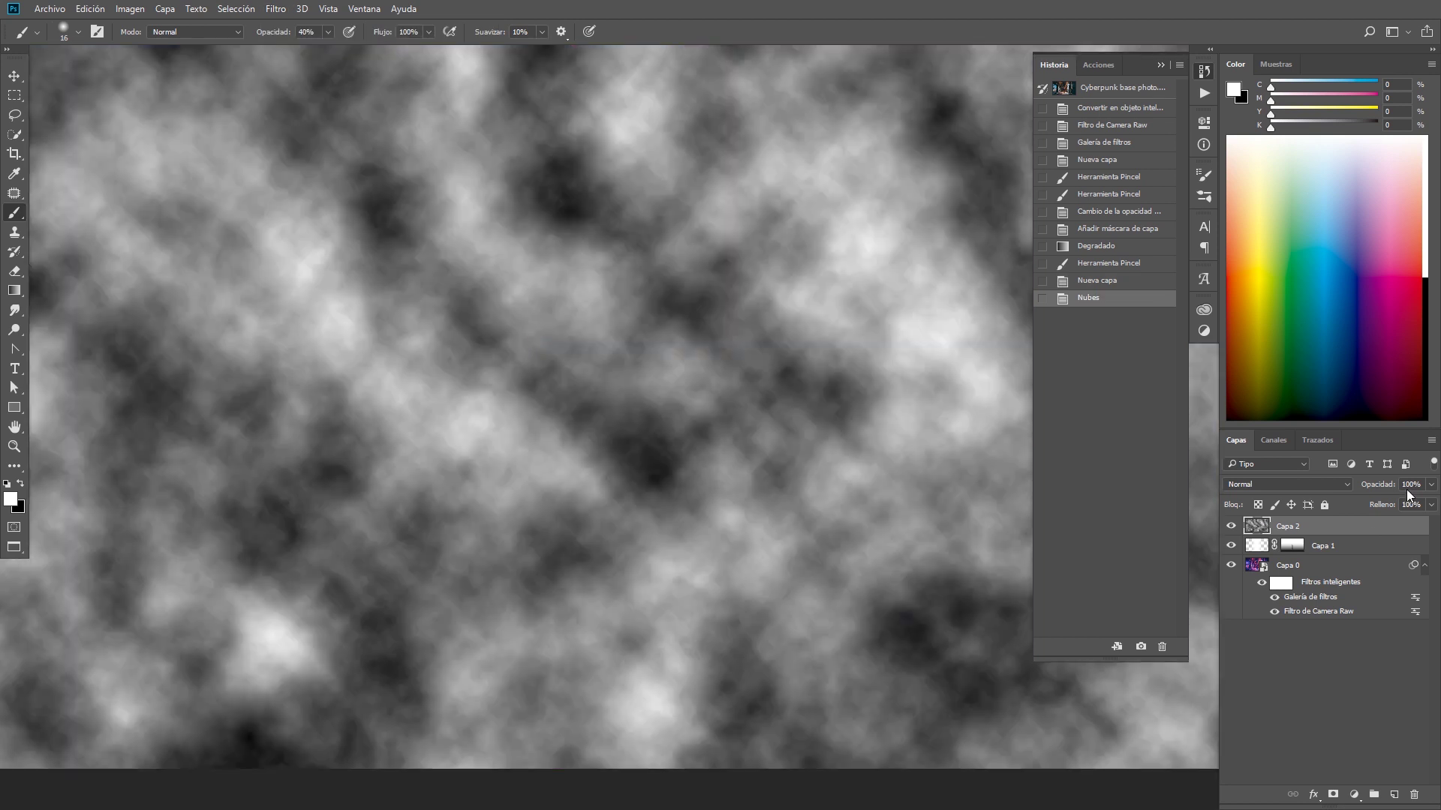
- Set the clouds layer to 50% opacity in Luz suave blend mode
{"action": "left_click", "coordinate": [1405, 484]}
{"action": "type", "text": "50"}
{"action": "key", "text": "Return"}
{"action": "left_click", "coordinate": [1316, 484]}
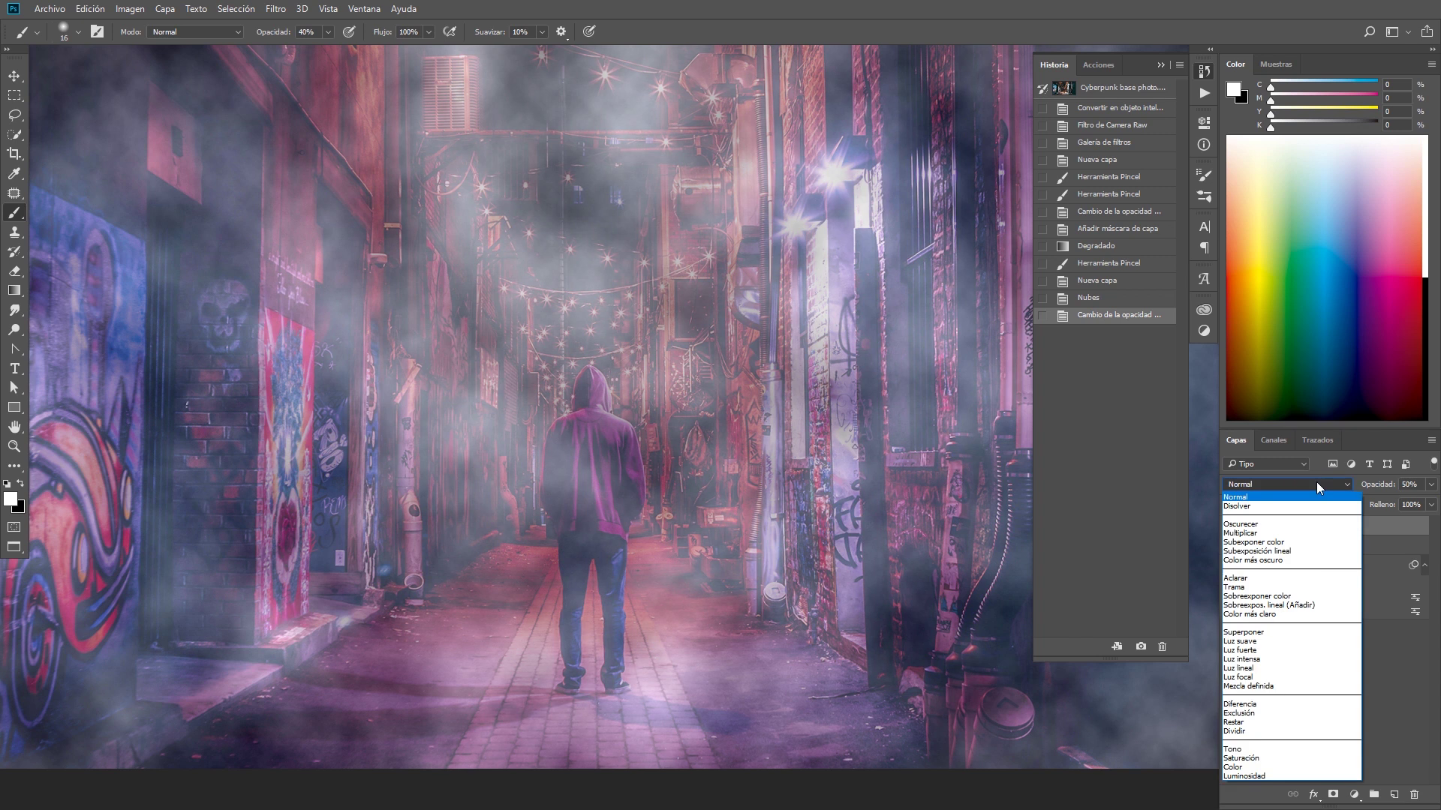
{"action": "left_click", "coordinate": [1252, 642]}
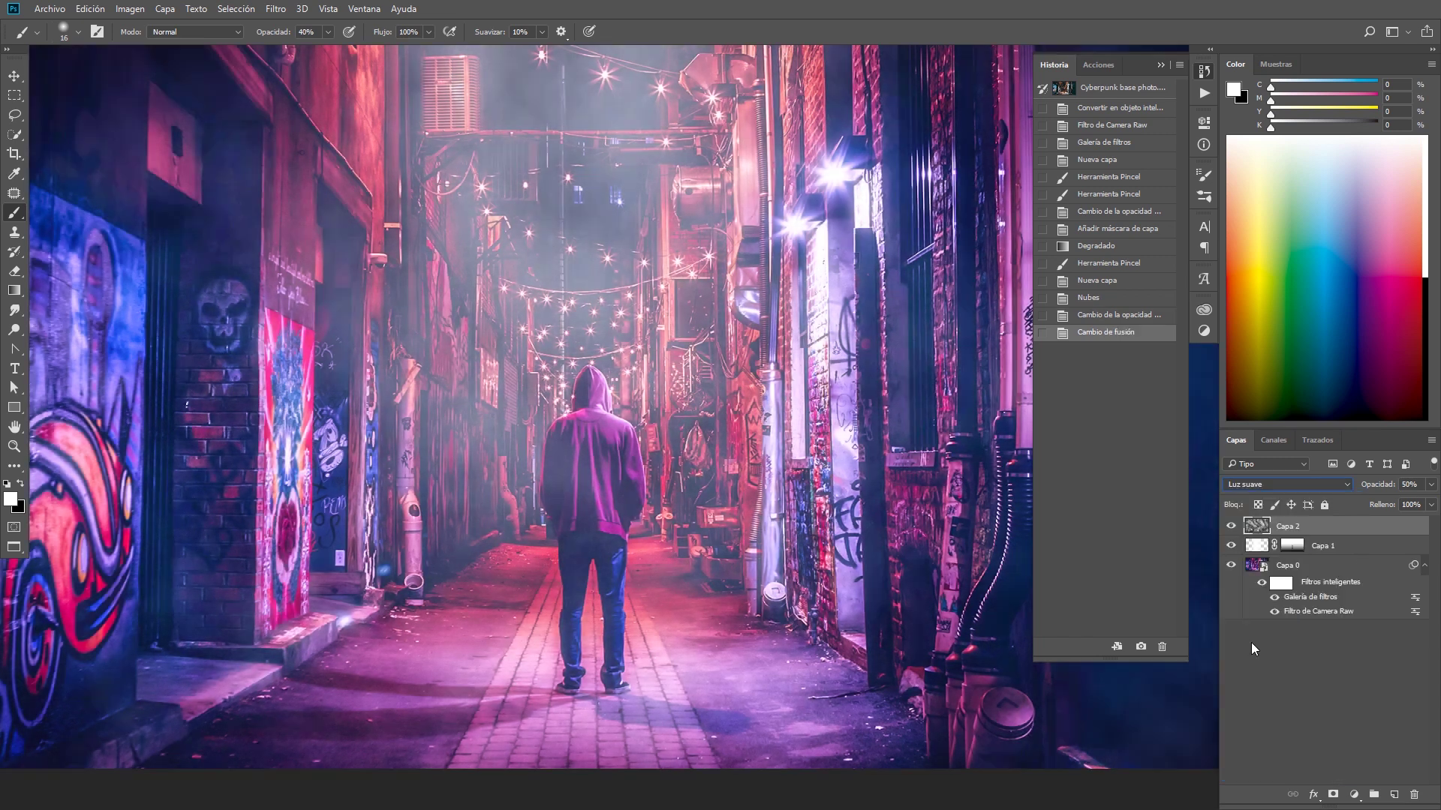
- Stretch the cloud layer to 200% width with proportions unlinked, then compare the haze
{"action": "key", "text": "ctrl+minus"}
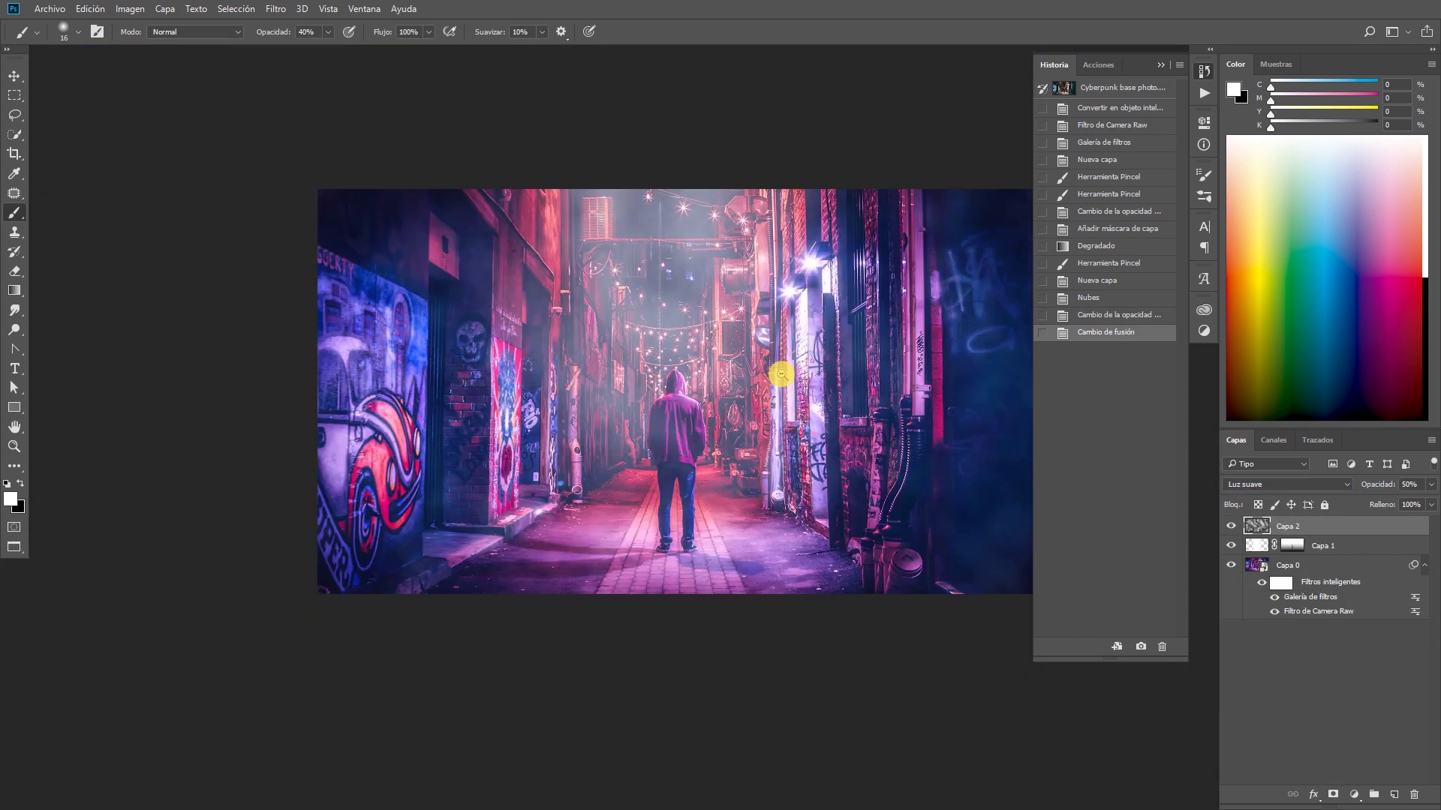
{"action": "left_click_drag", "start_coordinate": [781, 370], "coordinate": [697, 408]}
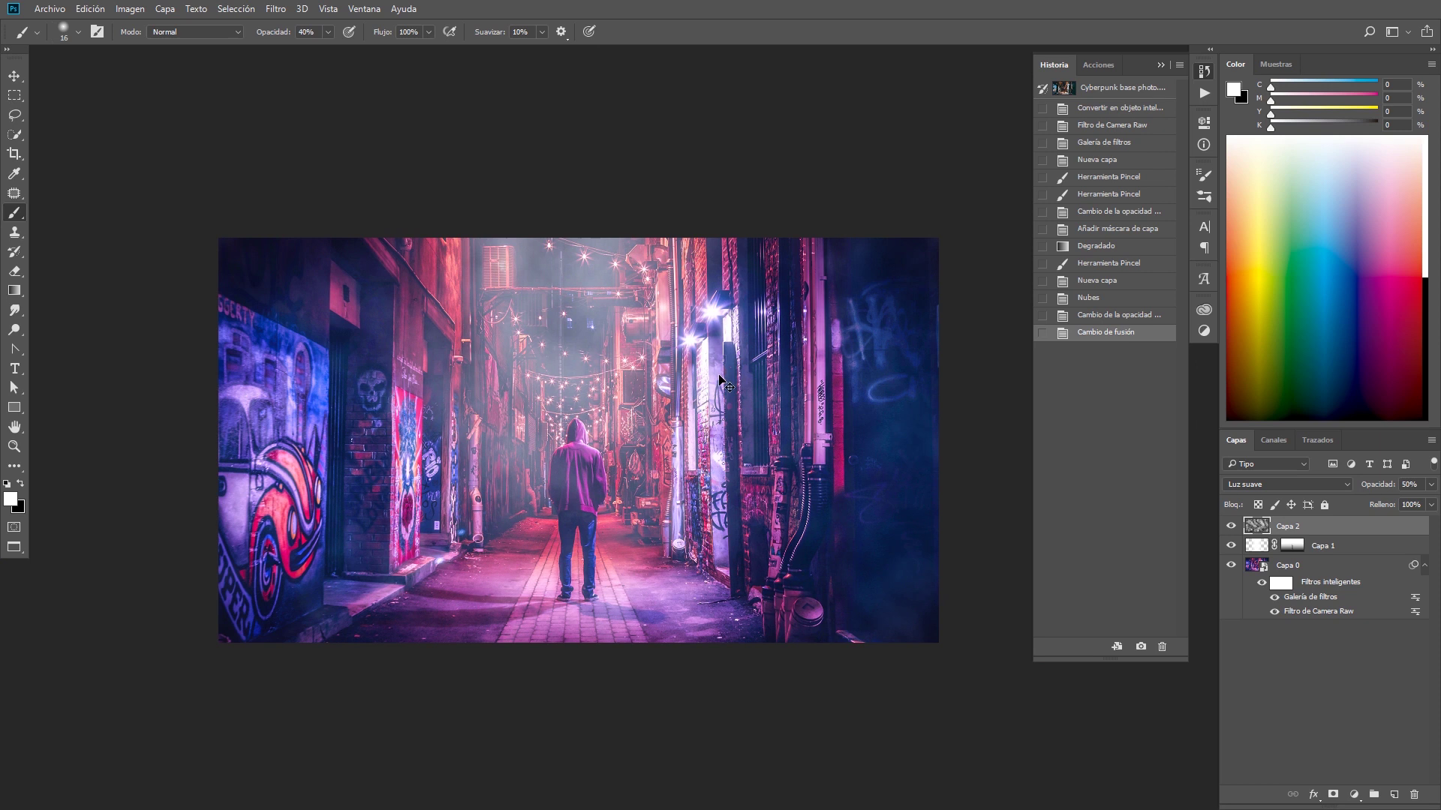
{"action": "key", "text": "ctrl+t"}
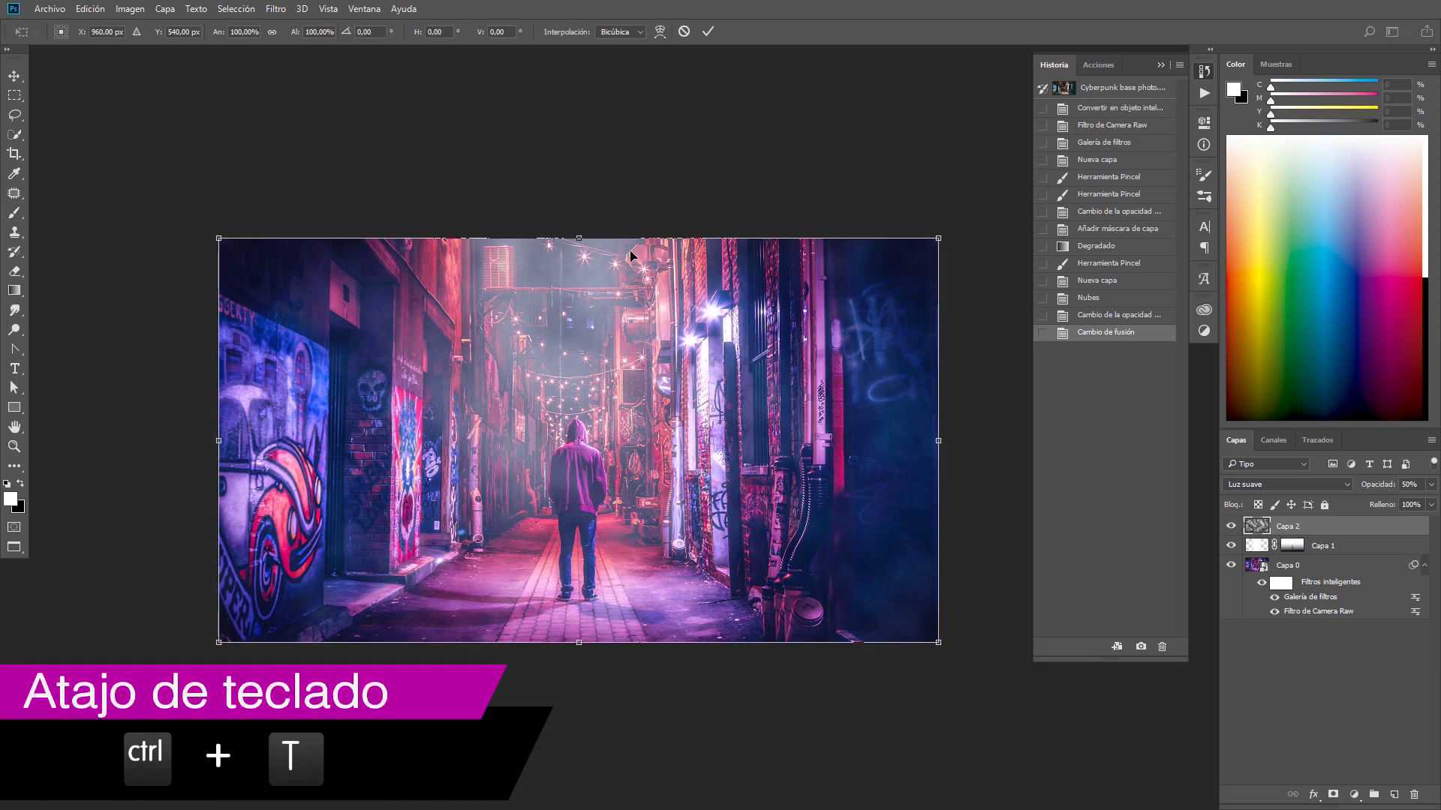
{"action": "left_click", "coordinate": [272, 36]}
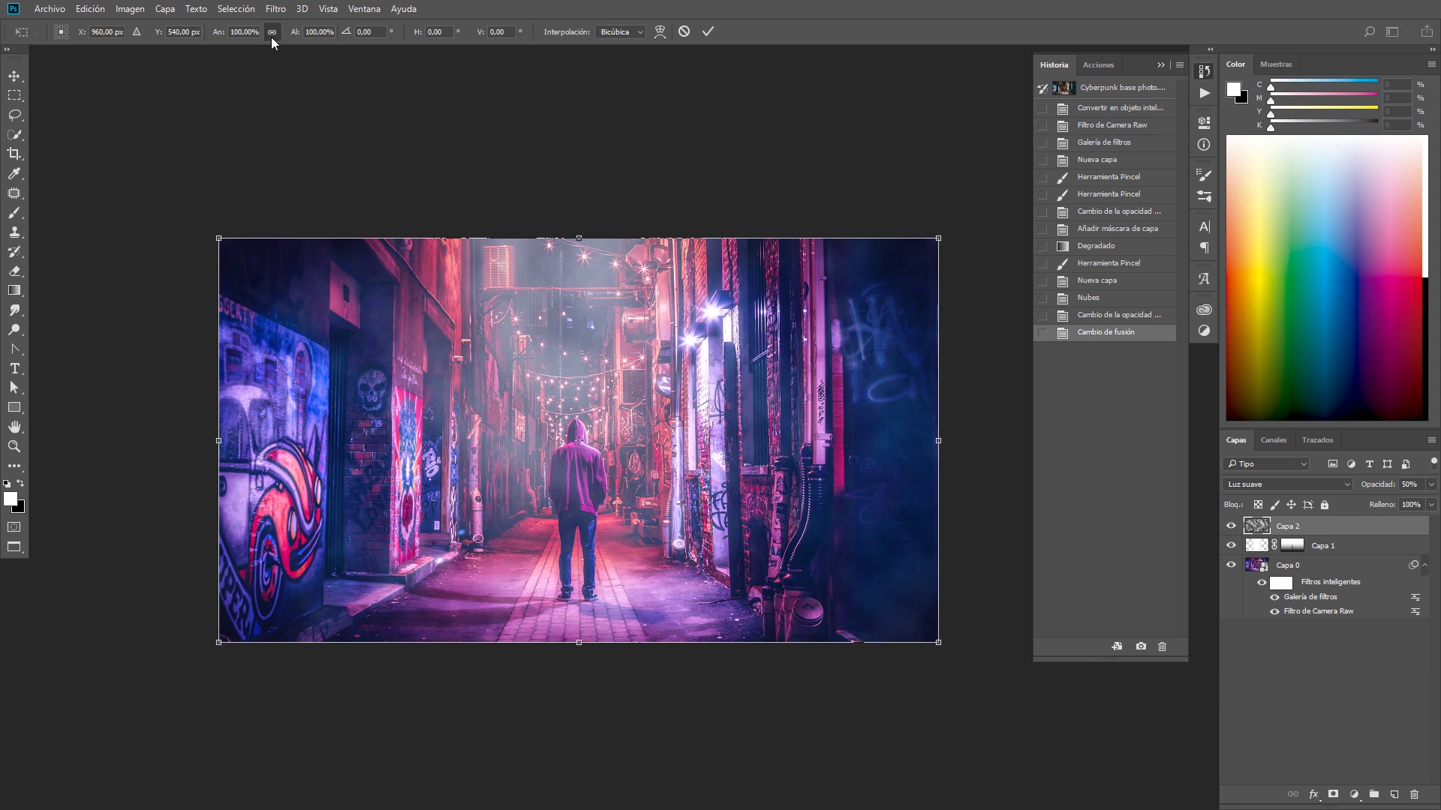
{"action": "left_click", "coordinate": [271, 34]}
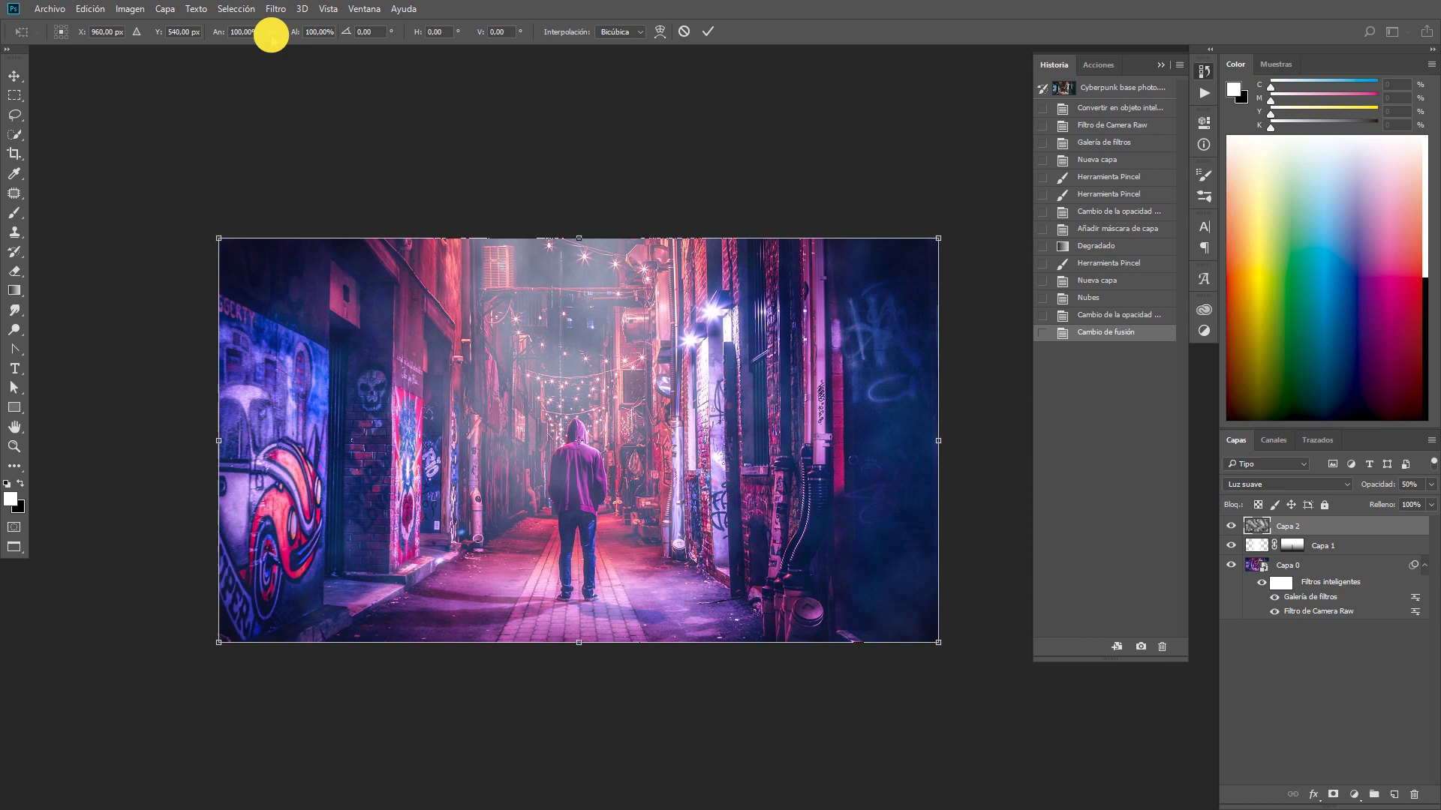
{"action": "double_click", "coordinate": [234, 32]}
{"action": "type", "text": "200"}
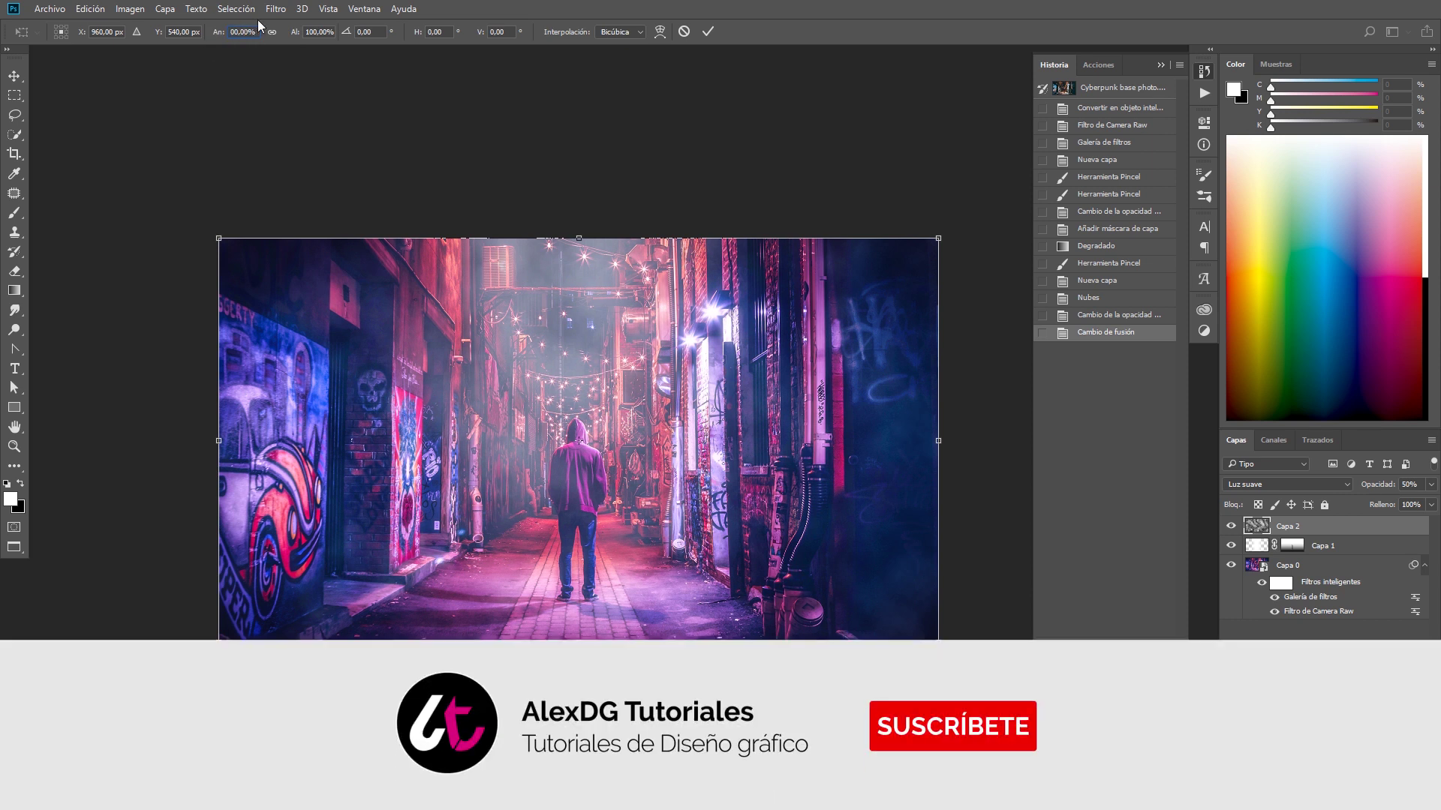
{"action": "key", "text": "Return"}
{"action": "key", "text": "Return"}
{"action": "key", "text": "b"}
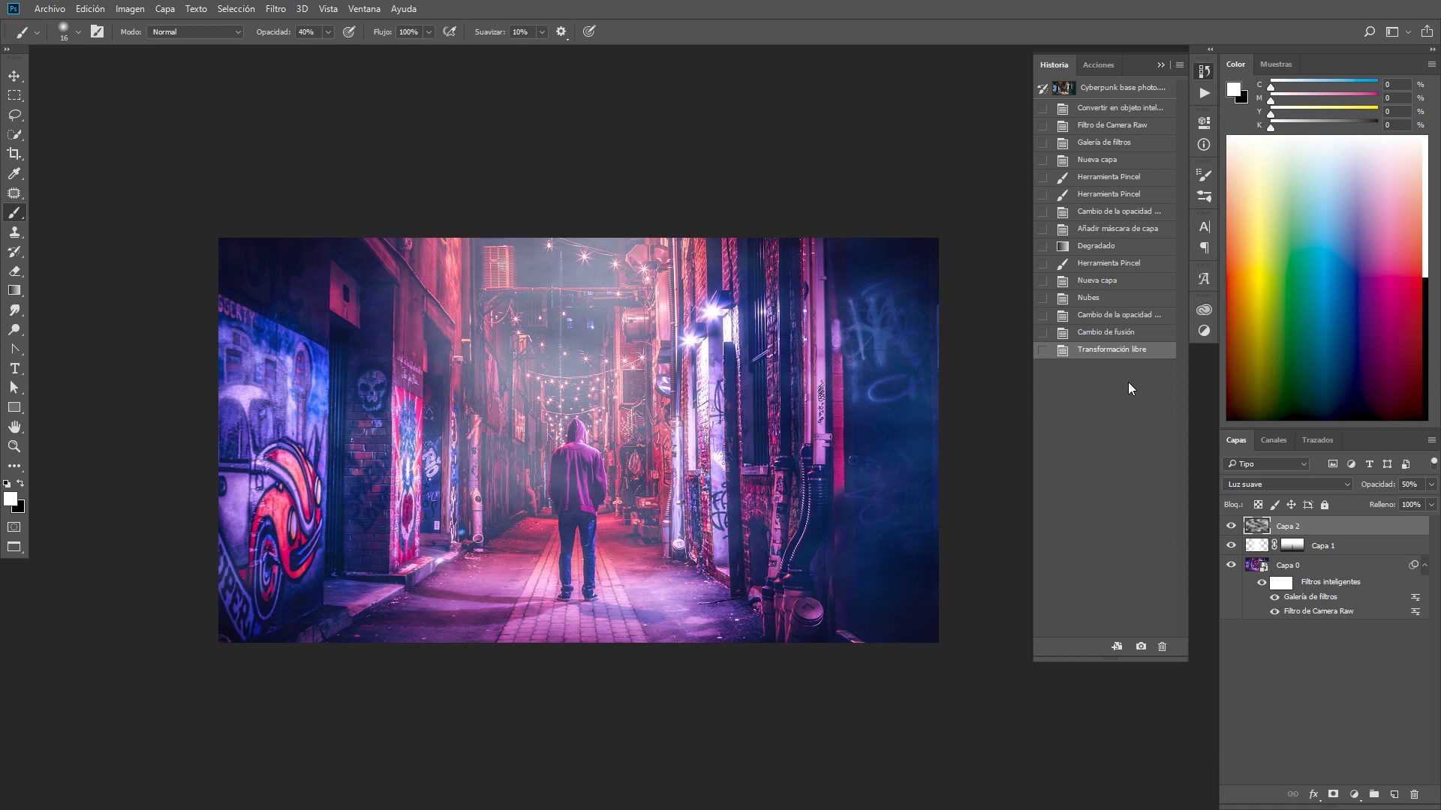
{"action": "left_click", "coordinate": [1110, 332]}
{"action": "left_click", "coordinate": [1106, 350]}
{"action": "key", "text": "v"}
{"action": "key", "text": "ctrl+plus"}
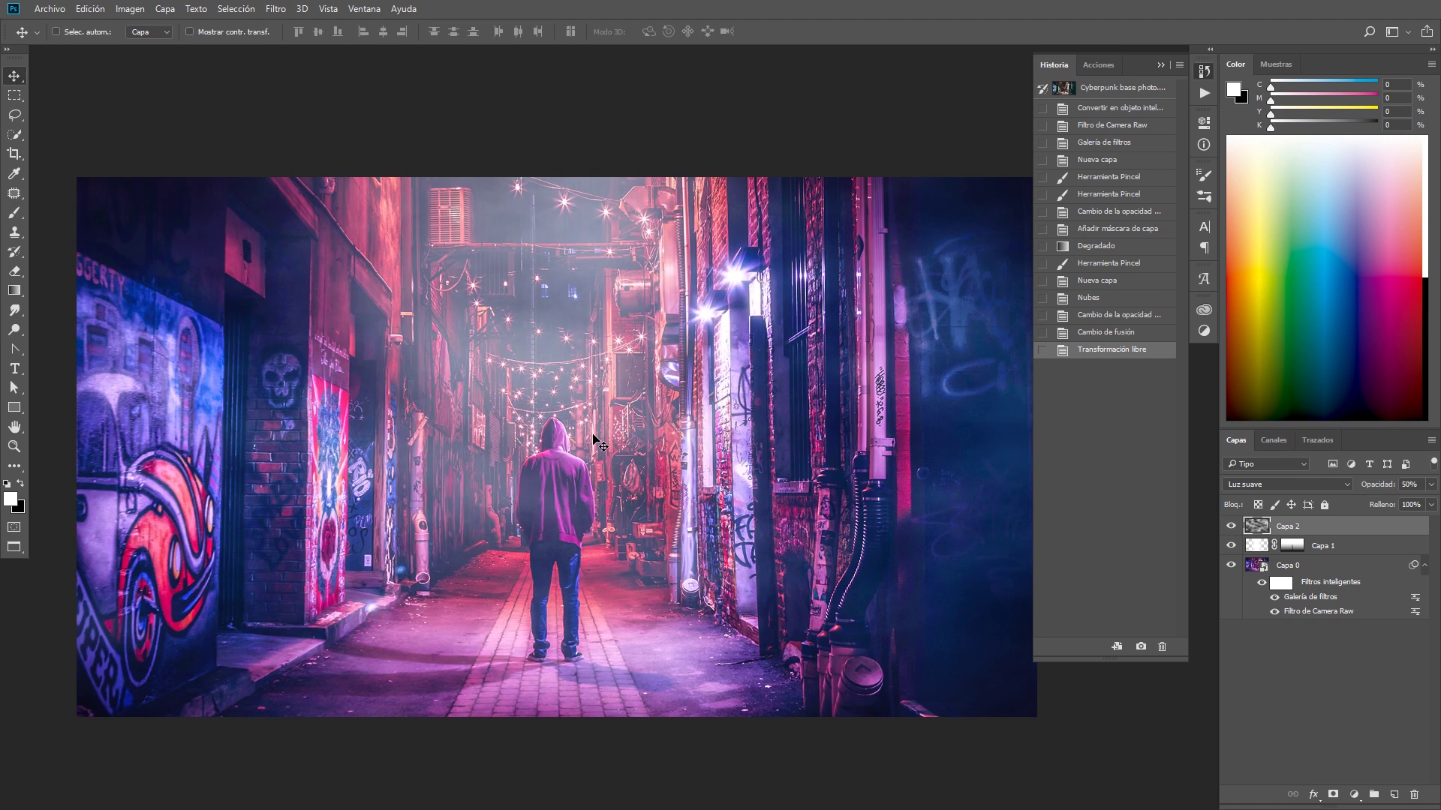